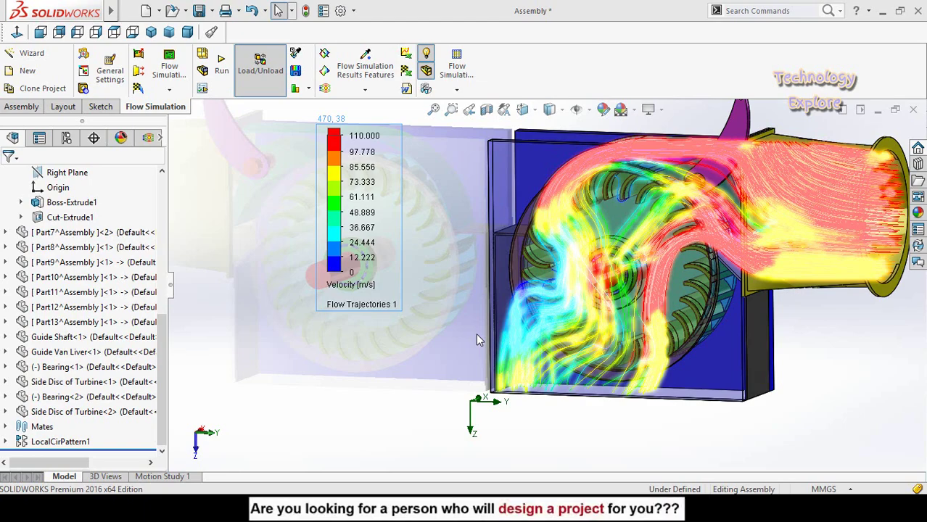
Step: Examine the velocity flow trajectories through the turbine assembly from several angles
middle_click_drag(454, 330, 540, 324)
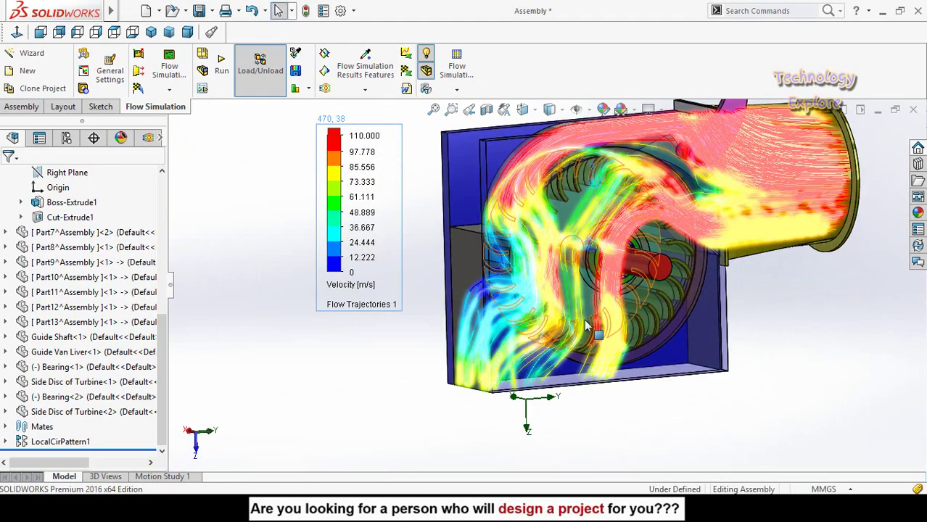
middle_click_drag(599, 299, 501, 252)
scroll(499, 247, "down", 1)
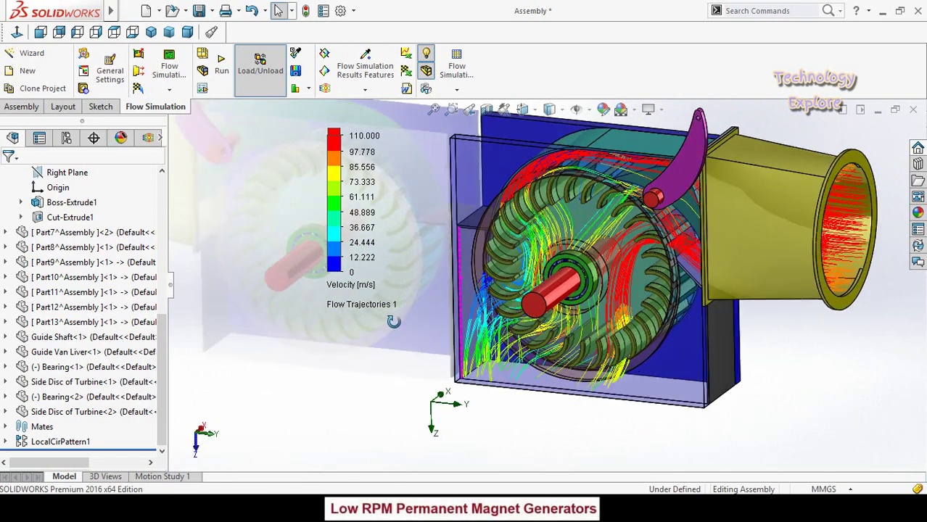
middle_click_drag(393, 322, 527, 346)
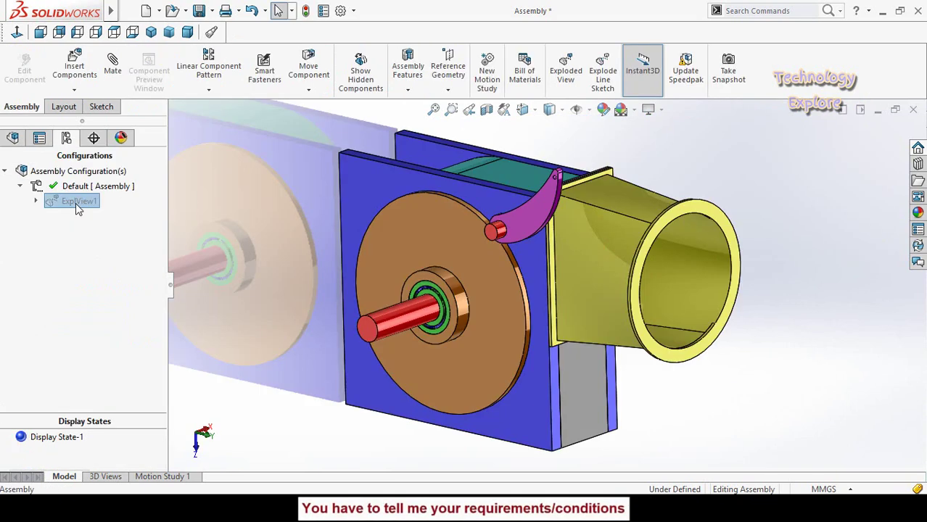
Step: Explode the assembly with ExplView1 to inspect its parts, collapse it again and return to the feature tree
double_click(76, 204)
scroll(492, 291, "up", 3)
mouse_move(492, 290)
middle_mouse_down()
mouse_move(453, 275)
mouse_move(580, 274)
mouse_move(501, 280)
mouse_move(483, 294)
middle_mouse_up()
scroll(597, 243, "down", 2)
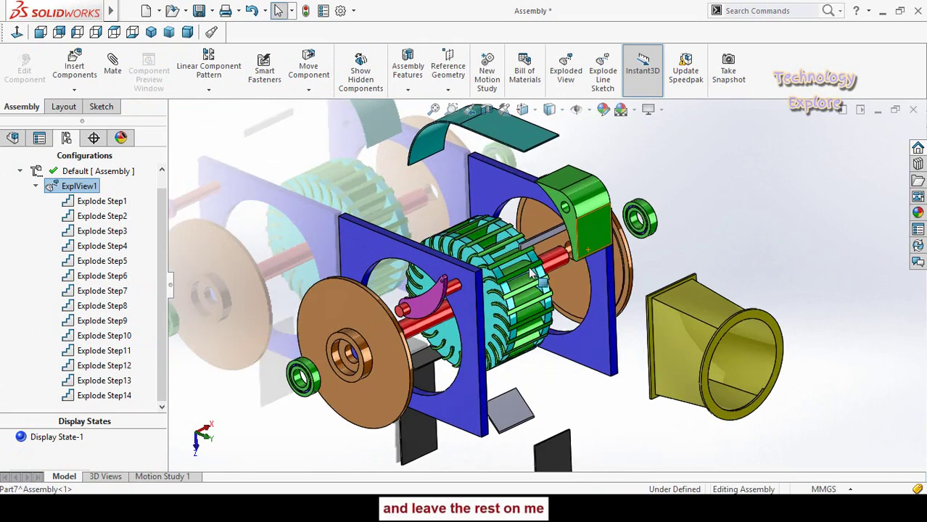
scroll(532, 273, "up", 3)
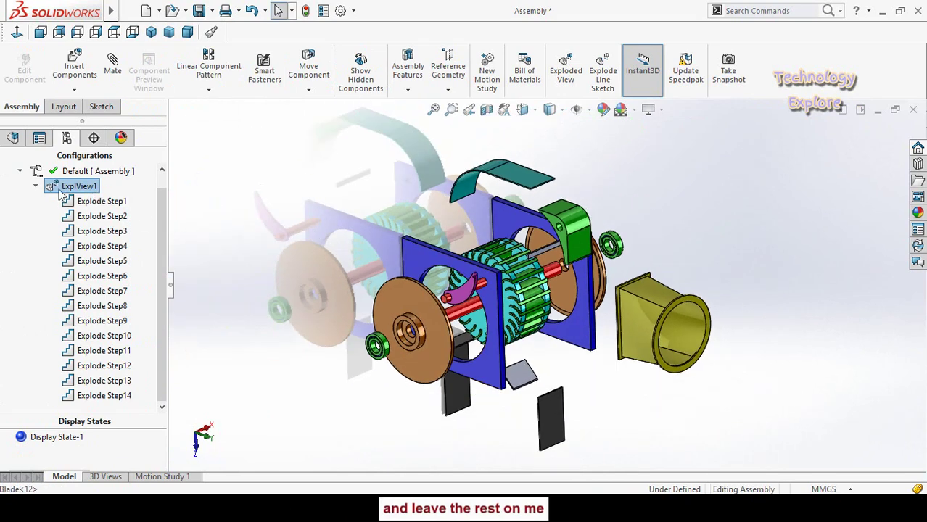
double_click(79, 188)
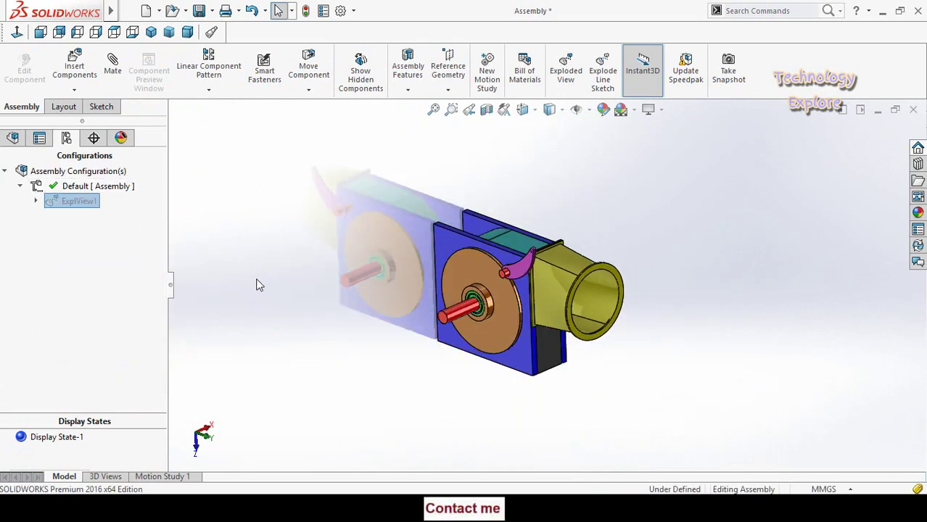
scroll(550, 294, "down", 3)
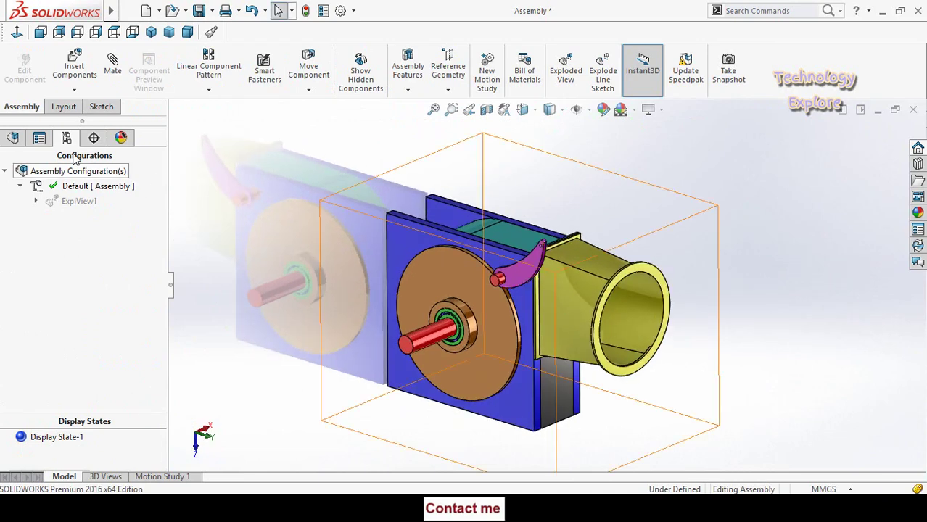
left_click(13, 139)
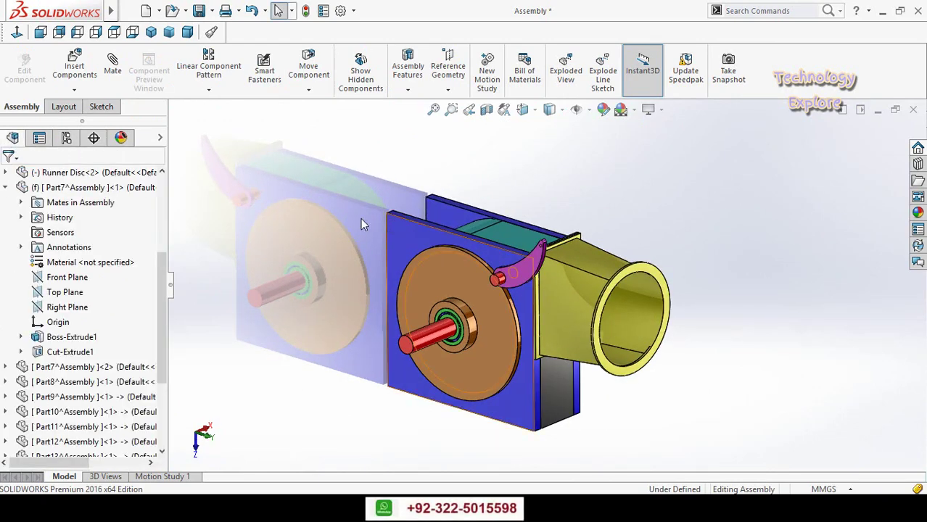
middle_click_drag(343, 210, 362, 238)
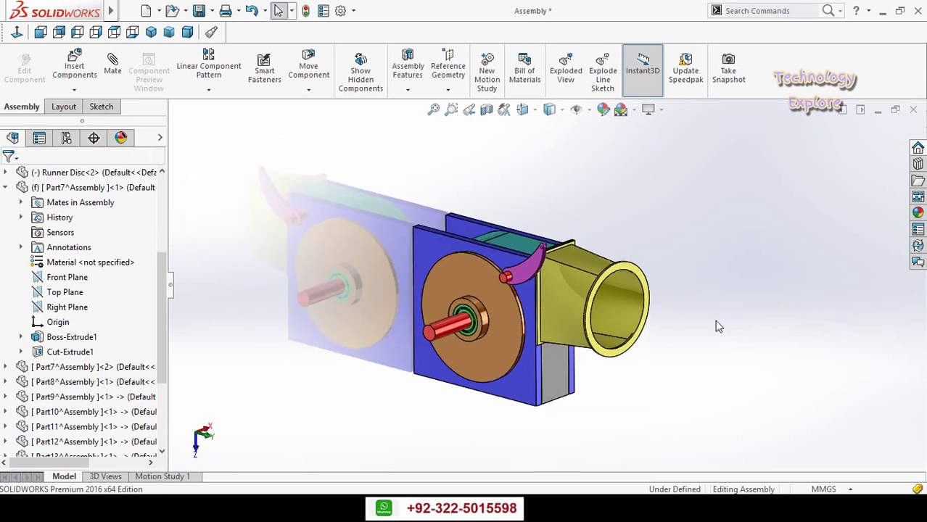
scroll(725, 326, "down", 2)
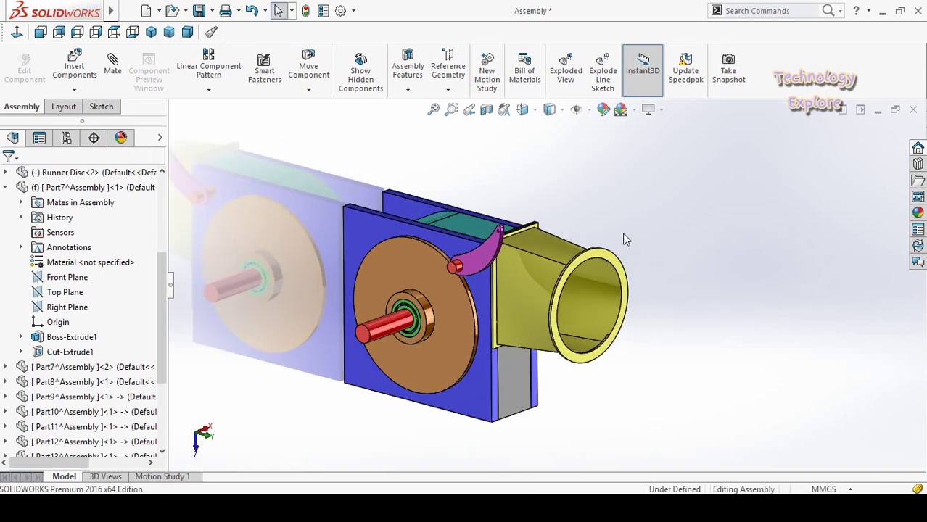
Step: Activate the SOLIDWORKS Flow Simulation 2016 add-in for the current session
left_click(354, 11)
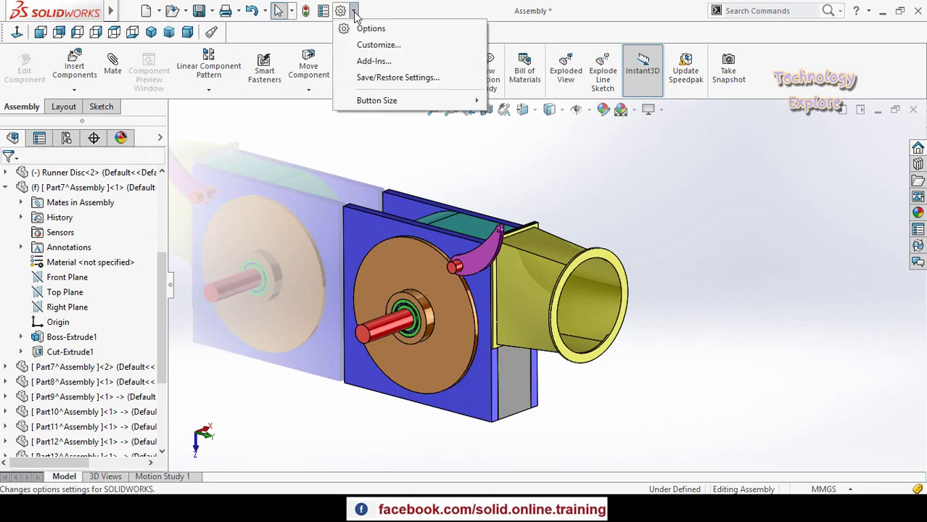
left_click(374, 61)
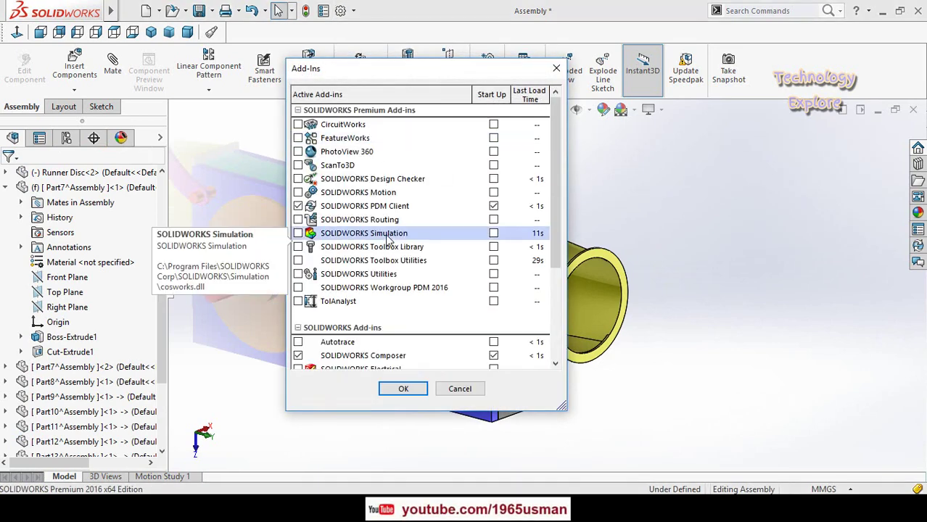
scroll(404, 262, "down", 2)
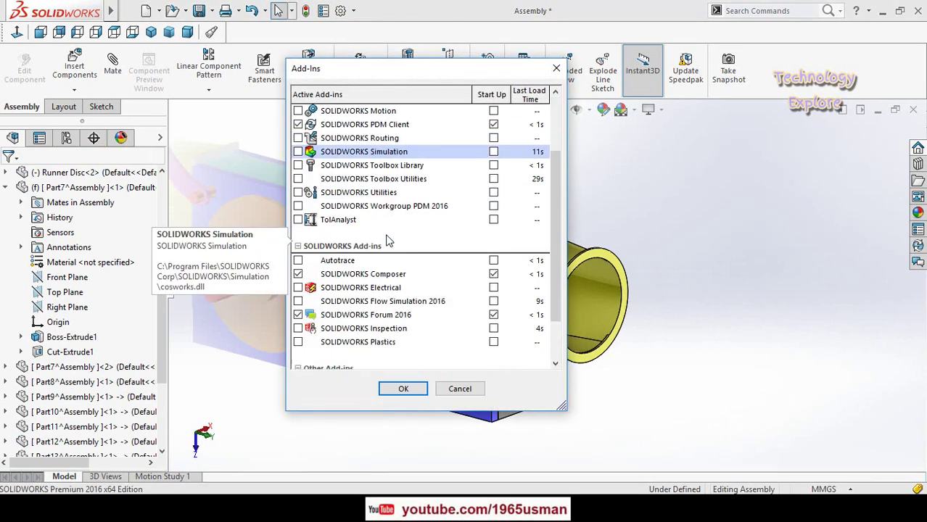
left_click(298, 301)
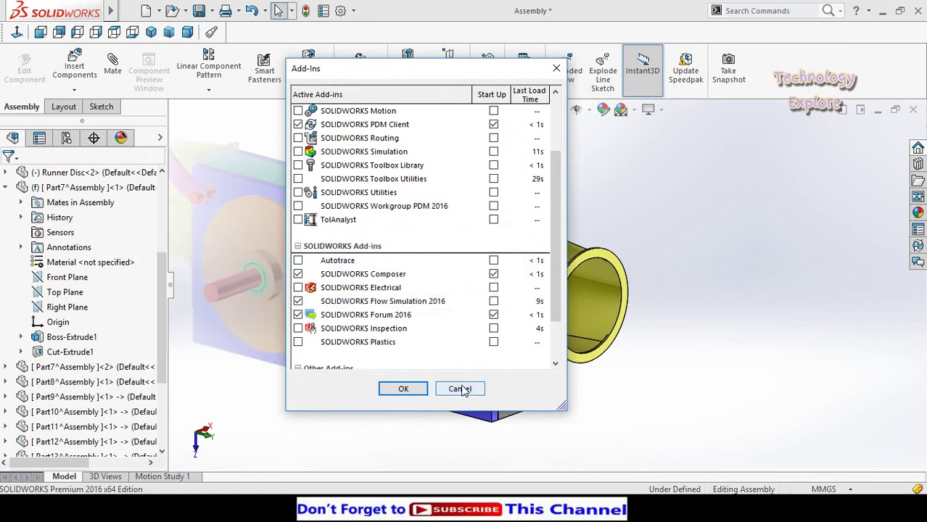
left_click(404, 389)
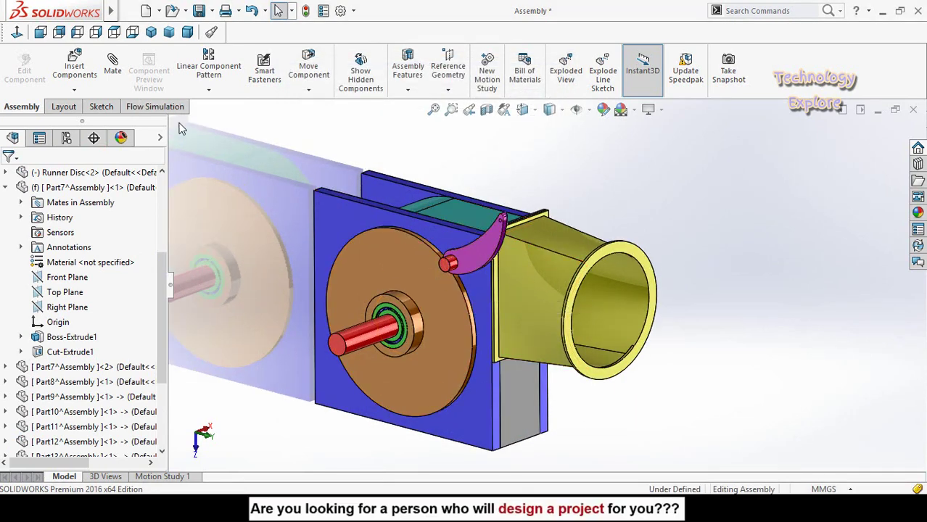
Step: Start a Flow Simulation wizard project, keeping the name Project(1) and choosing the SI (m-kg-s) unit system
left_click(156, 107)
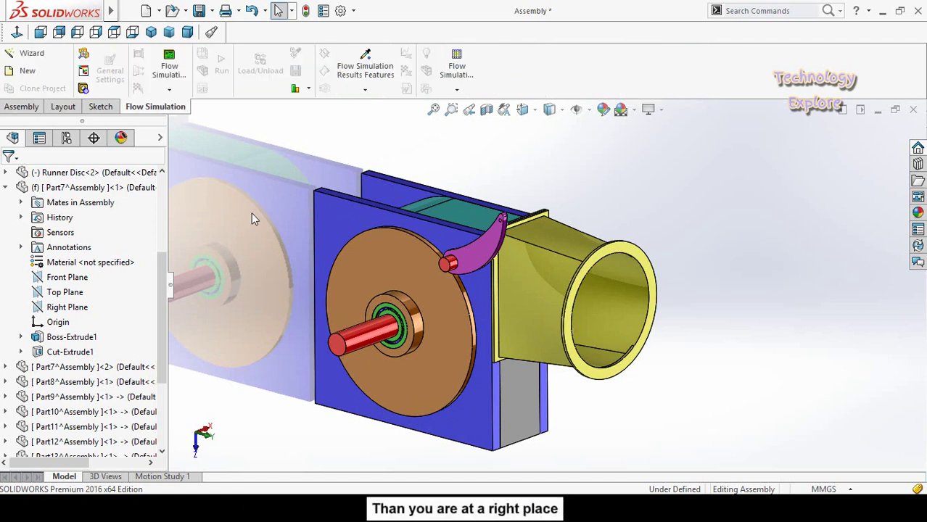
left_click(24, 55)
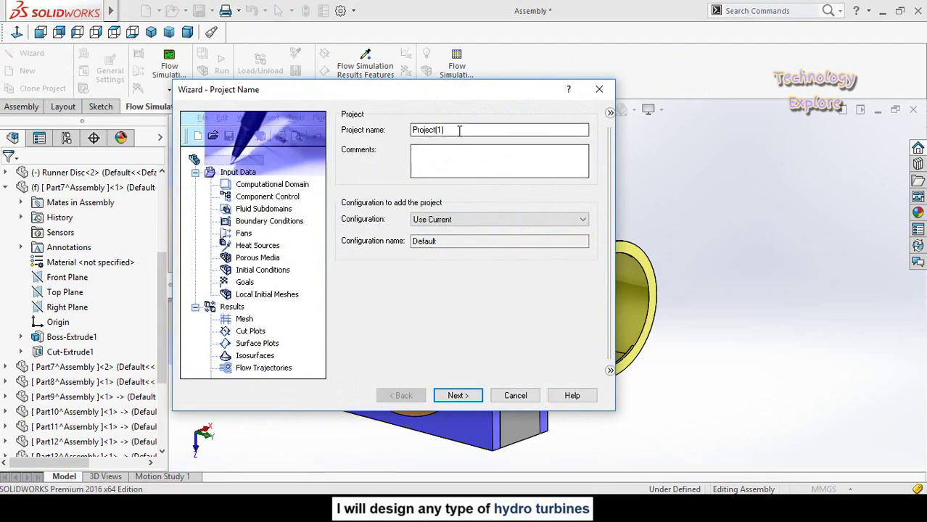
double_click(459, 131)
left_click(460, 131)
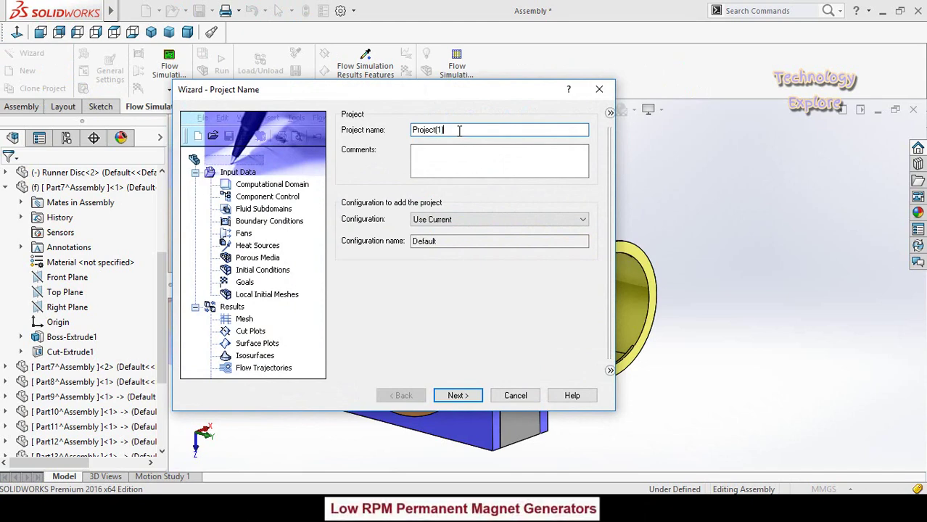
left_click(465, 396)
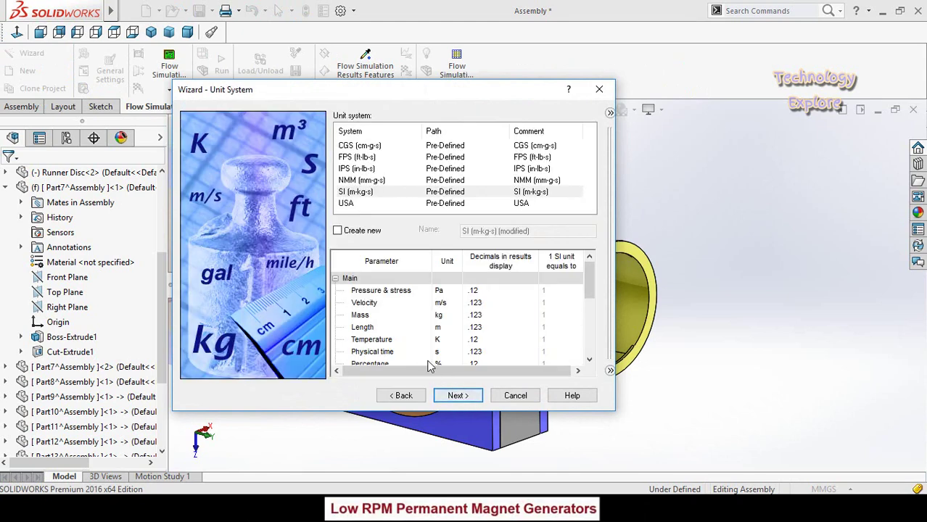
left_click(366, 193)
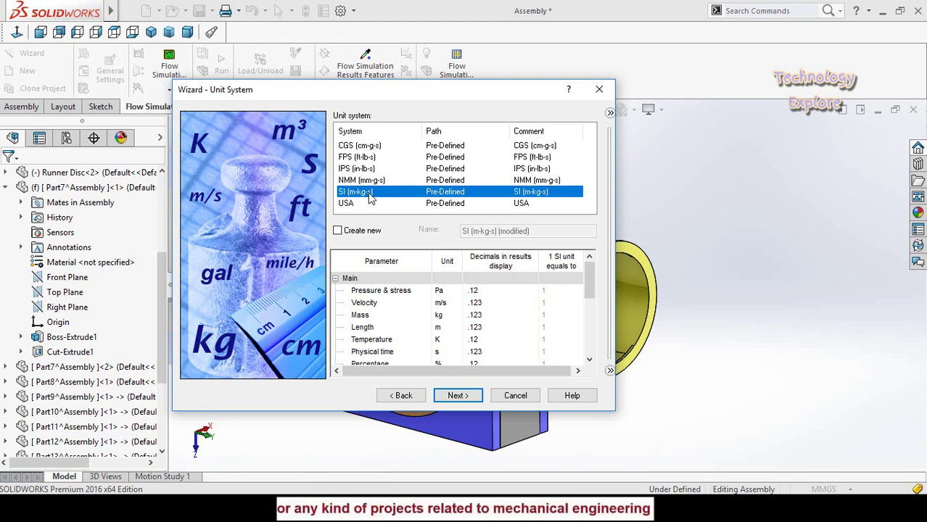
left_click(455, 396)
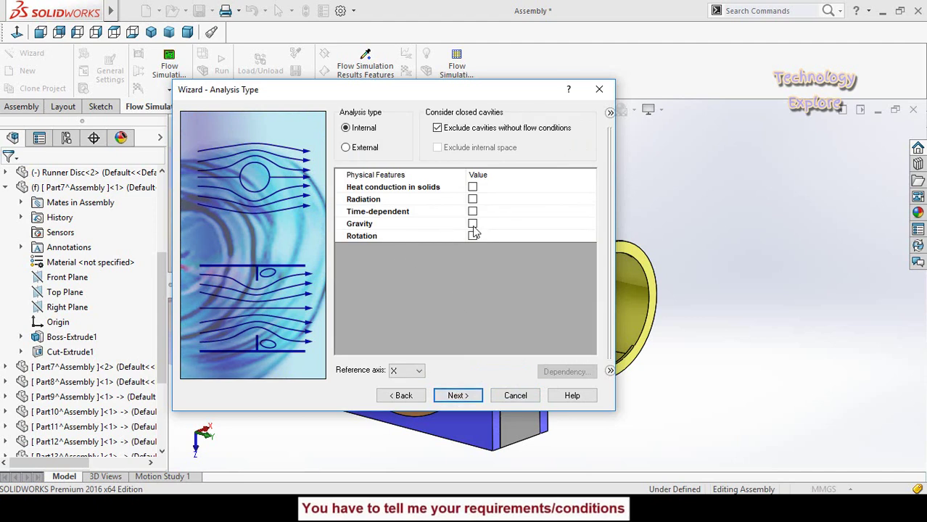
Step: Set the analysis type to External and enable the Gravity and Rotation physical features
left_click(362, 153)
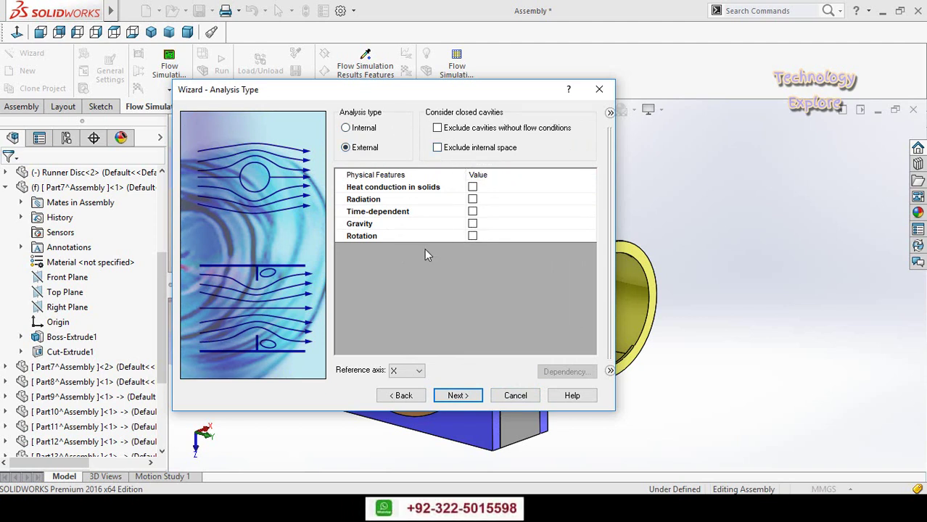
left_click(473, 224)
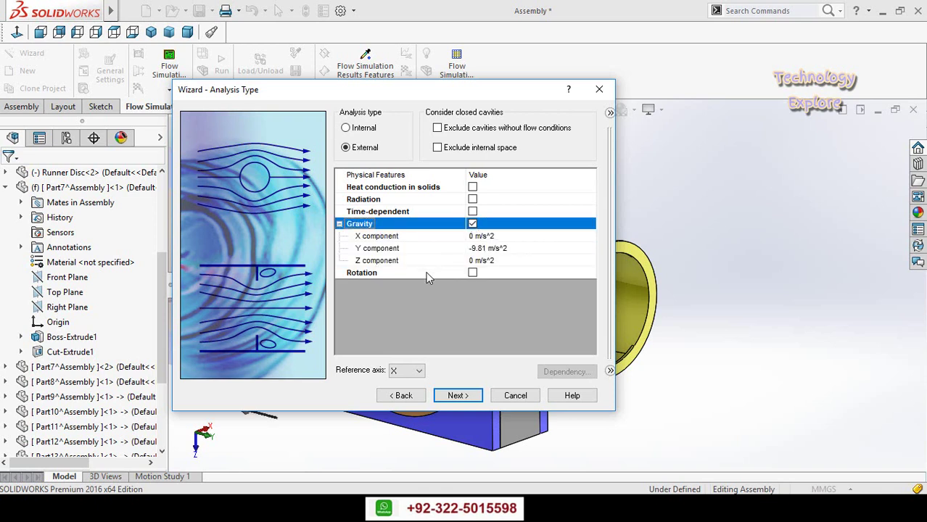
left_click(473, 273)
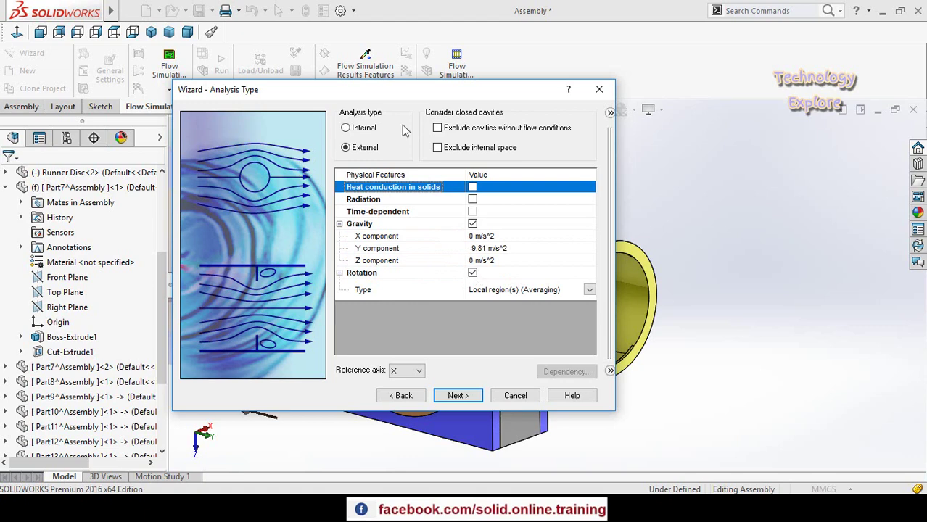
Step: Check the turbine's orientation against the coordinate axes, set the reference axis to Y and accept the analysis type settings
left_click_drag(391, 101, 248, 42)
scroll(670, 310, "up", 5)
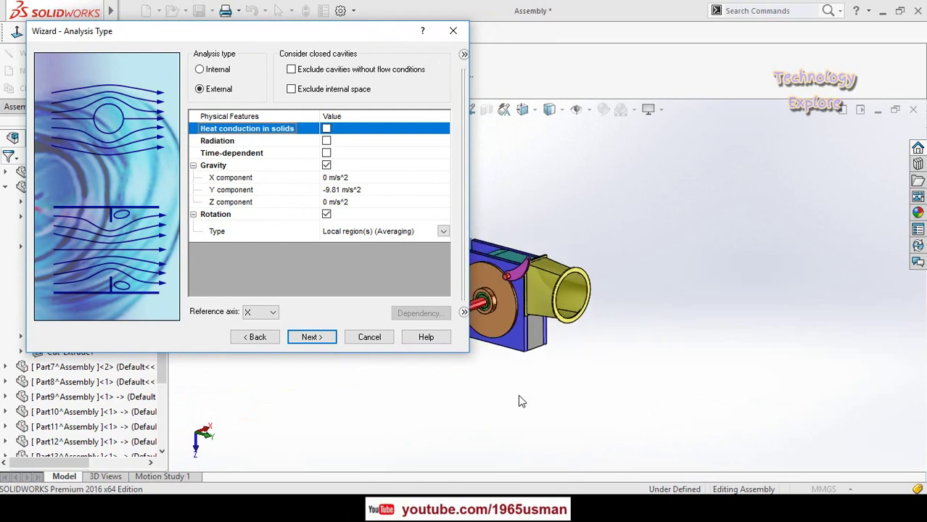
middle_click_drag(499, 372, 638, 326)
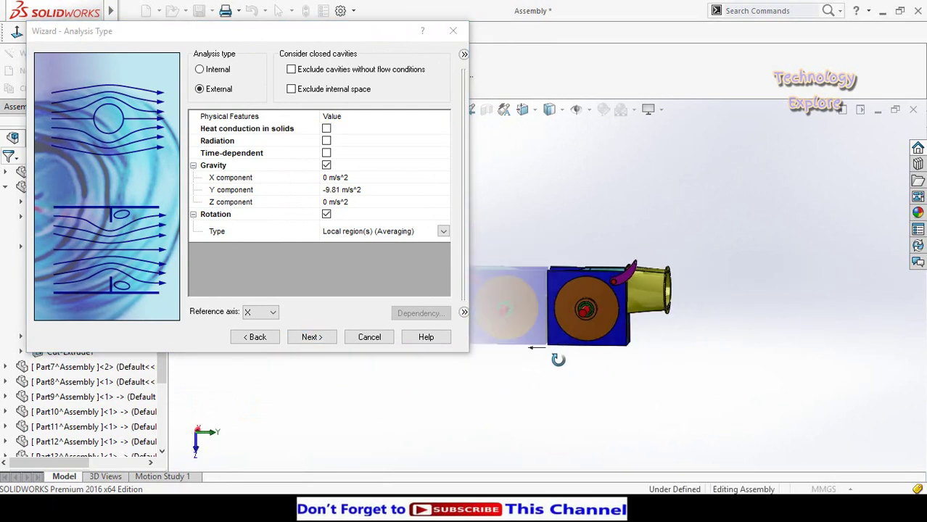
scroll(656, 315, "down", 1)
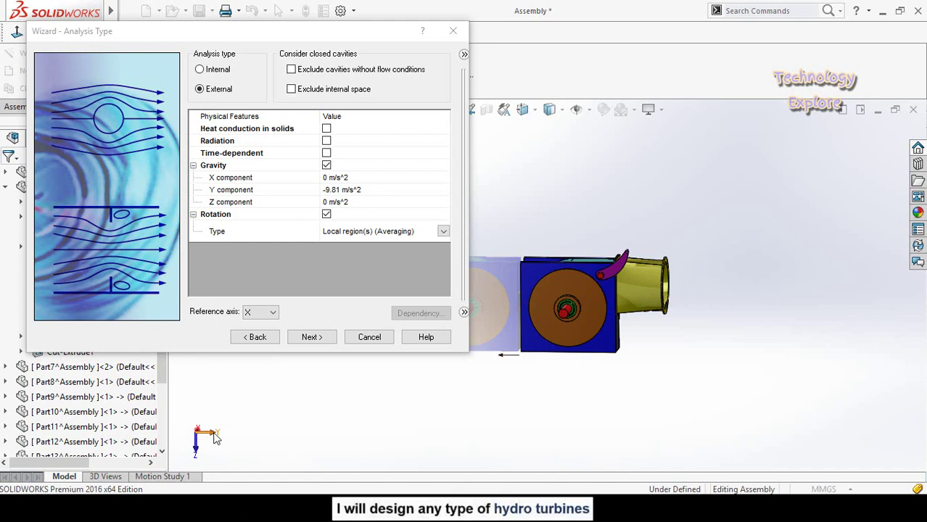
left_click(254, 312)
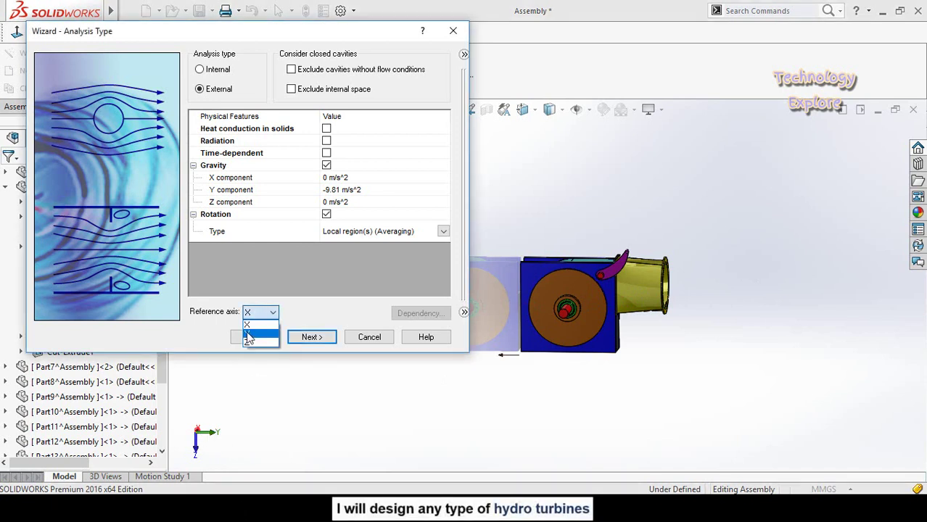
left_click(248, 336)
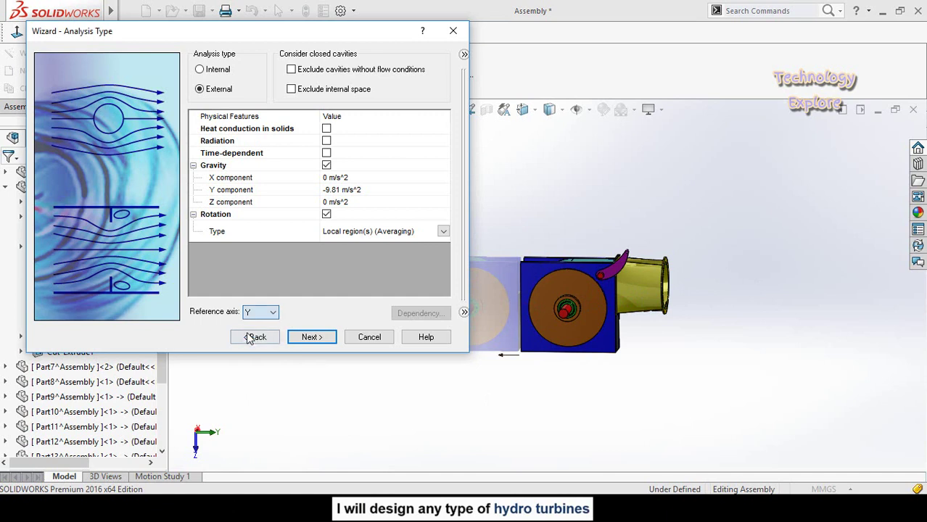
left_click(312, 337)
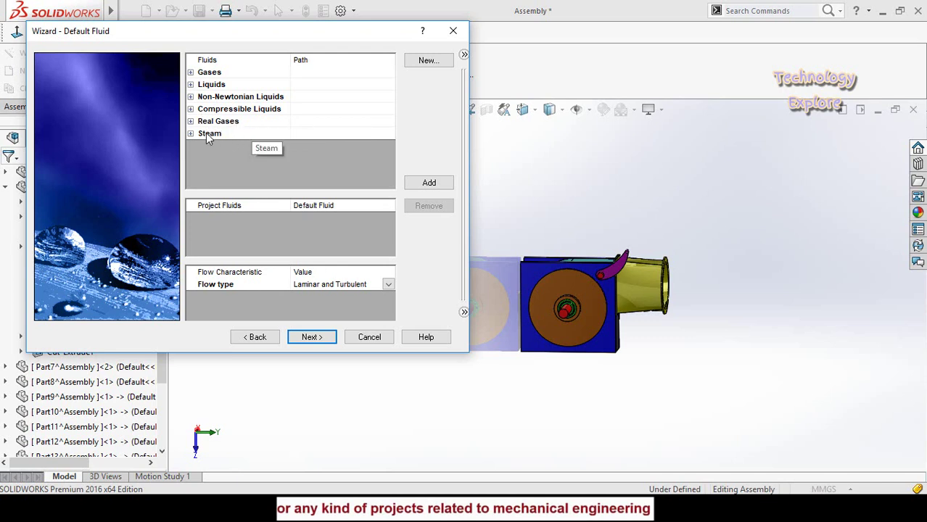
Step: Add Water from the pre-defined liquids as the default project fluid, enable Cavitation and continue to the wall conditions
left_click(191, 85)
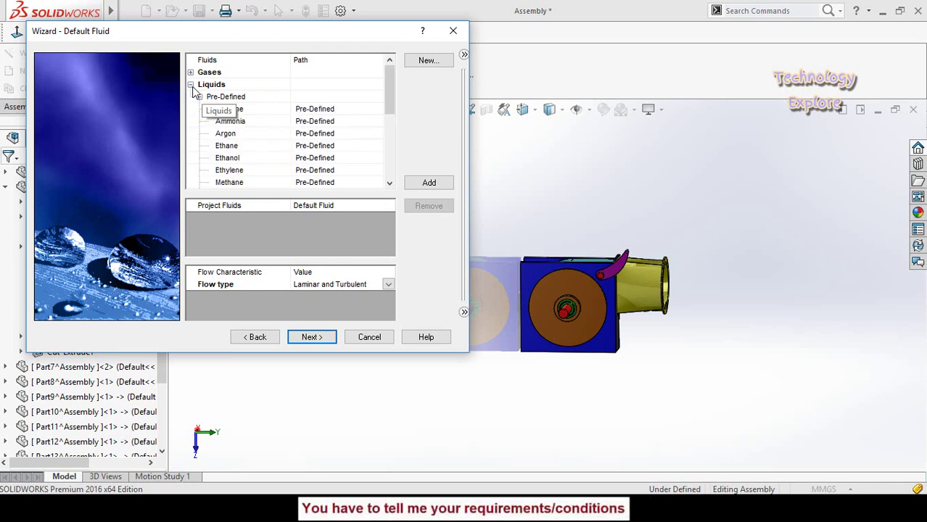
scroll(255, 116, "down", 8)
left_click(256, 149)
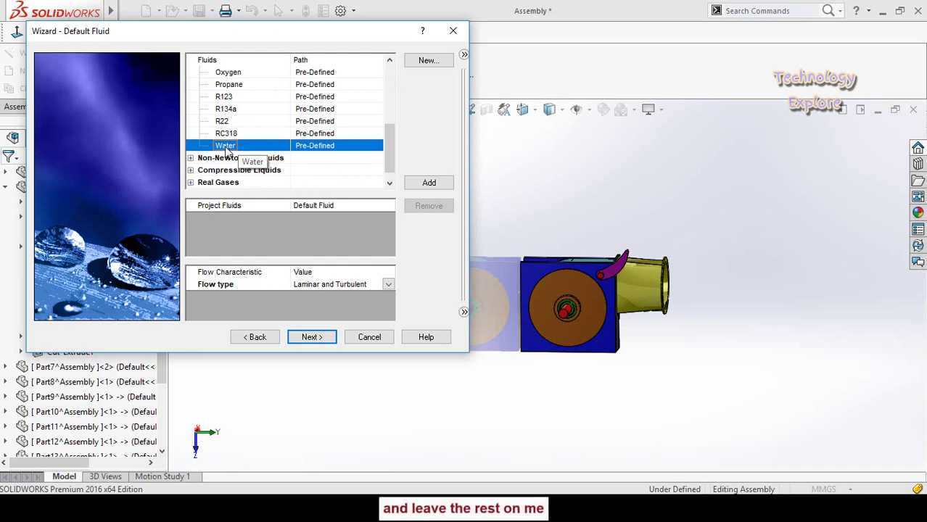
double_click(229, 148)
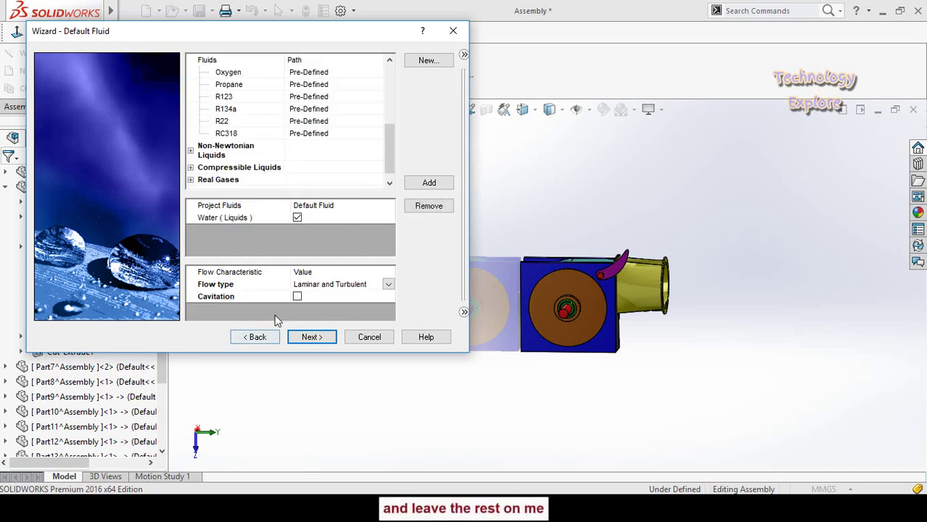
left_click(297, 297)
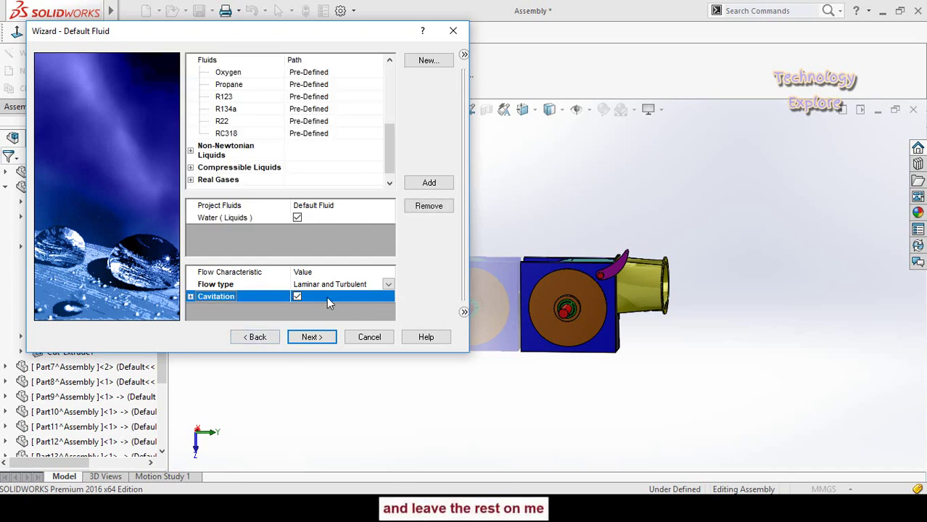
left_click(312, 339)
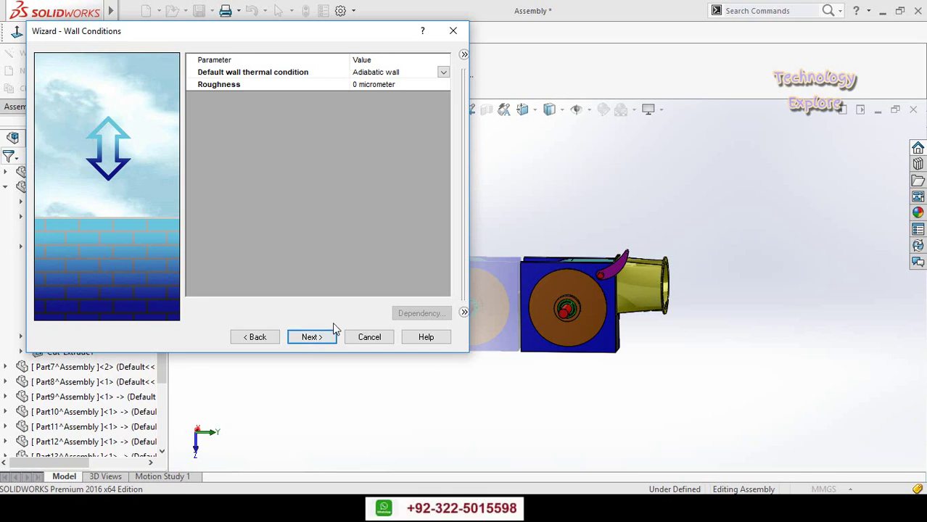
Step: Keep the default wall conditions and set the initial velocity in the Y direction to 100 m/s
left_click(312, 339)
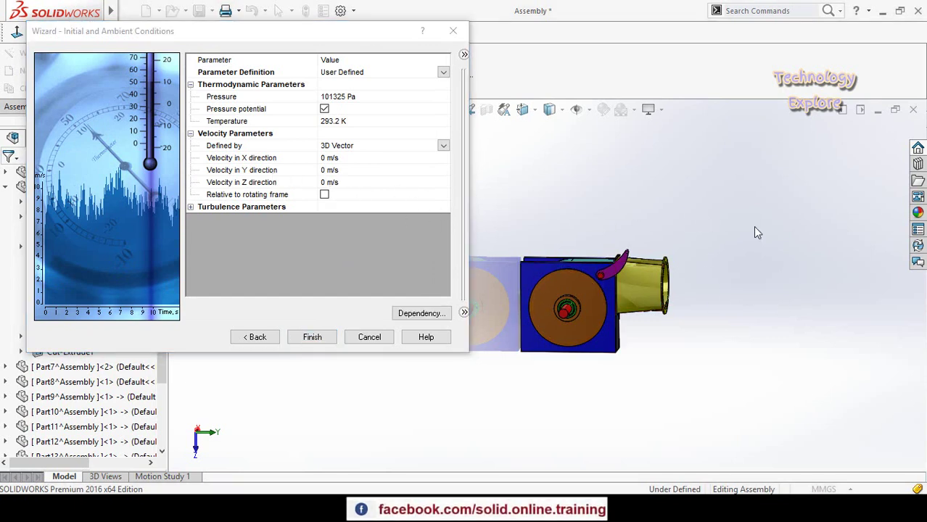
left_click(327, 171)
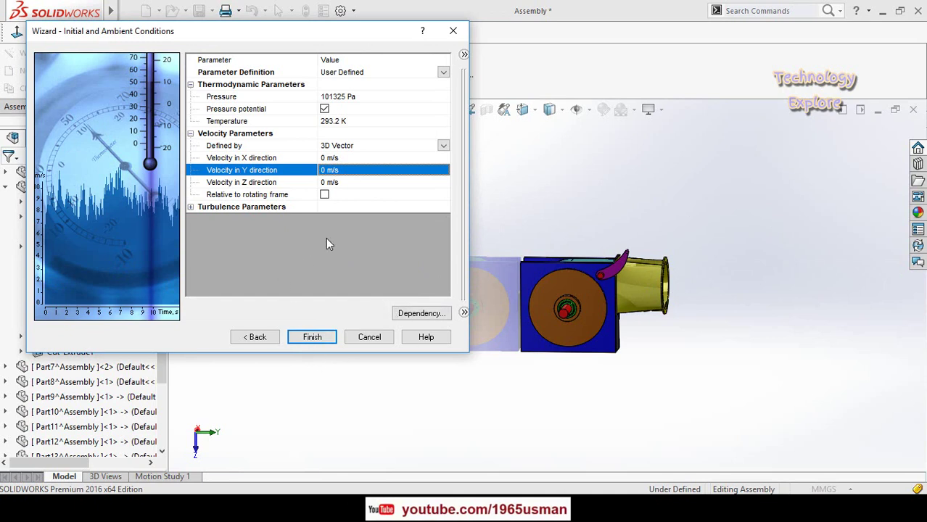
type("100")
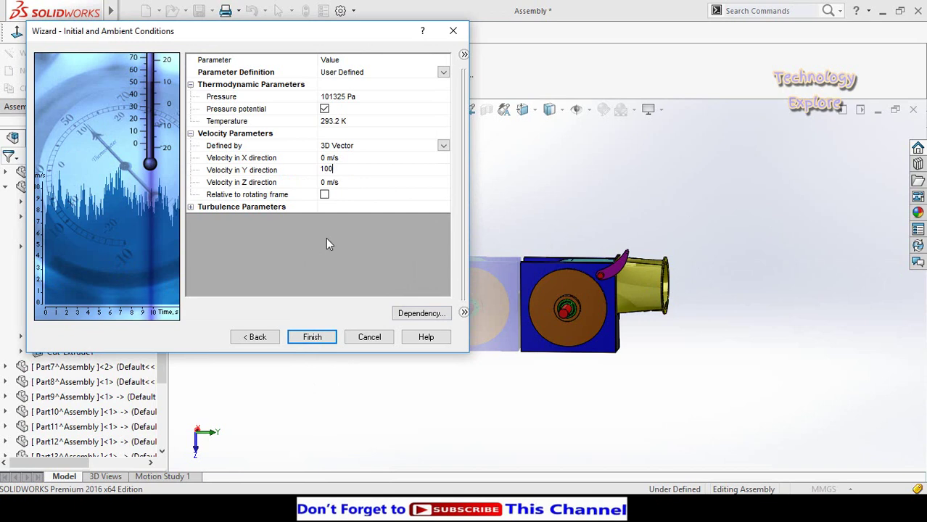
key("Return")
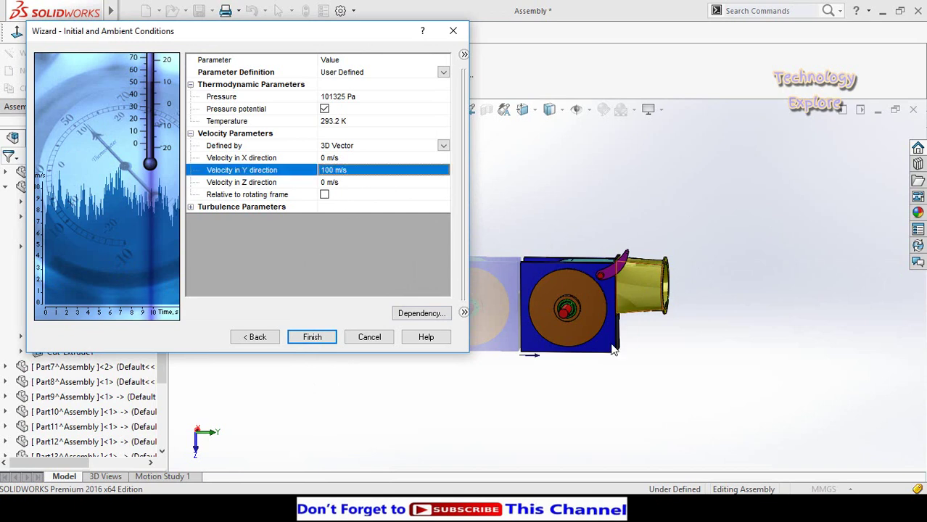
scroll(537, 374, "down", 1)
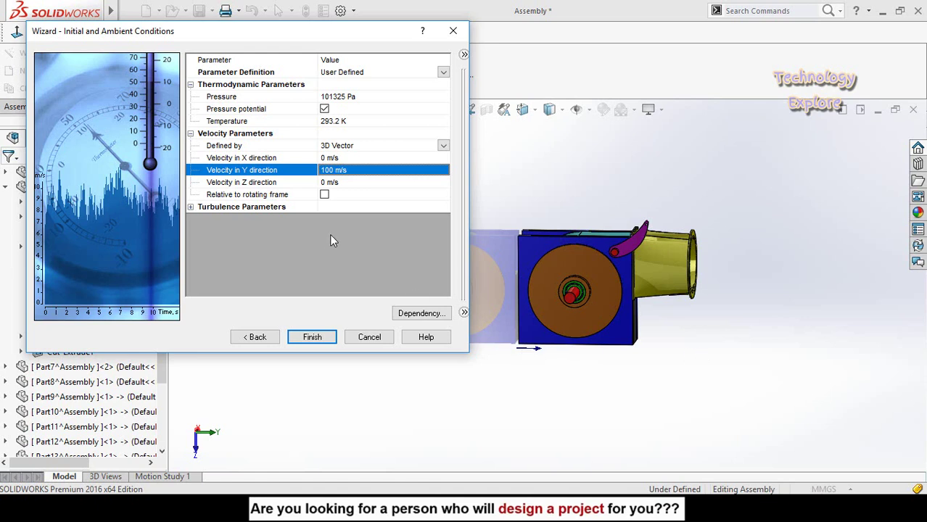
Step: Reverse the flow direction by setting the Y velocity to -100 m/s, and finish the wizard
left_click(328, 169)
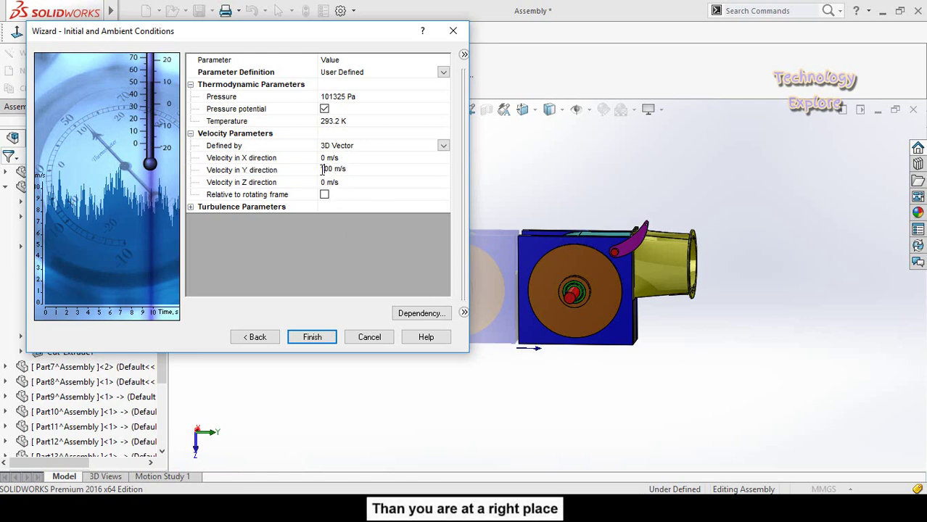
type("-")
key("BackSpace")
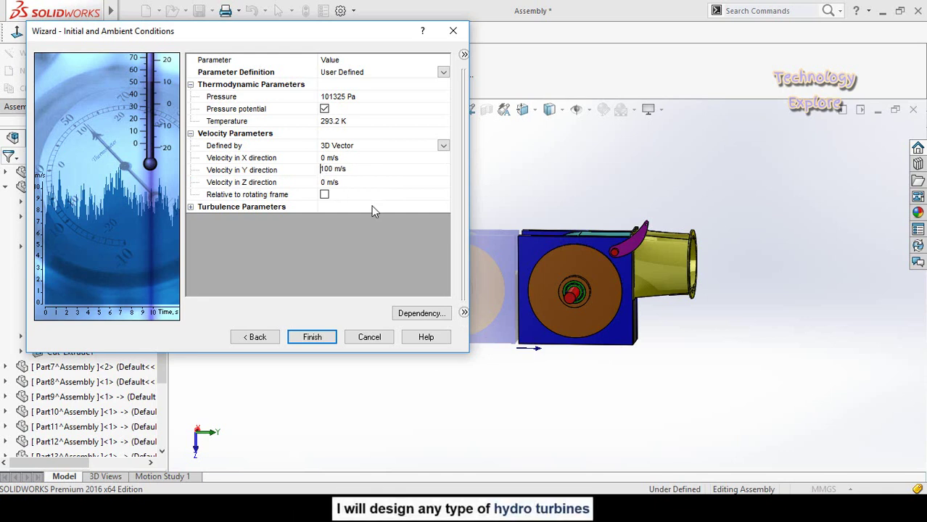
type("-")
left_click(356, 261)
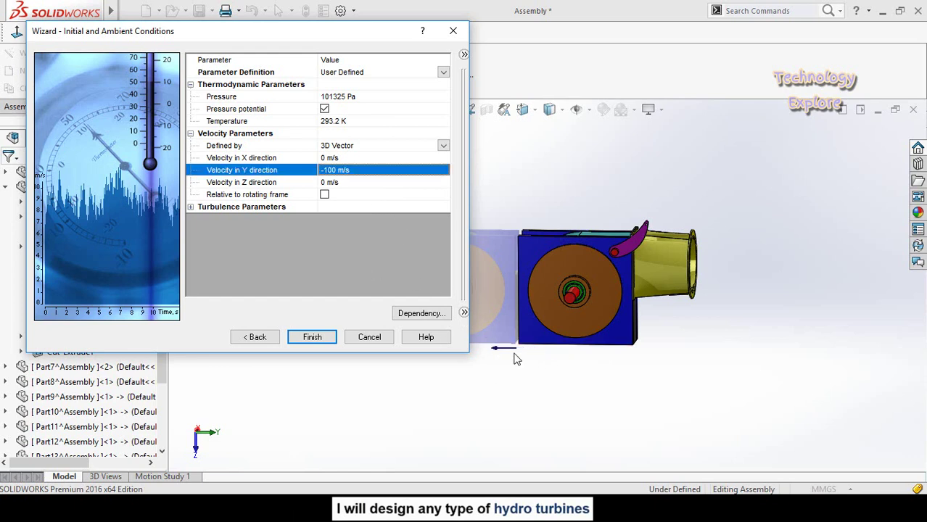
left_click(312, 337)
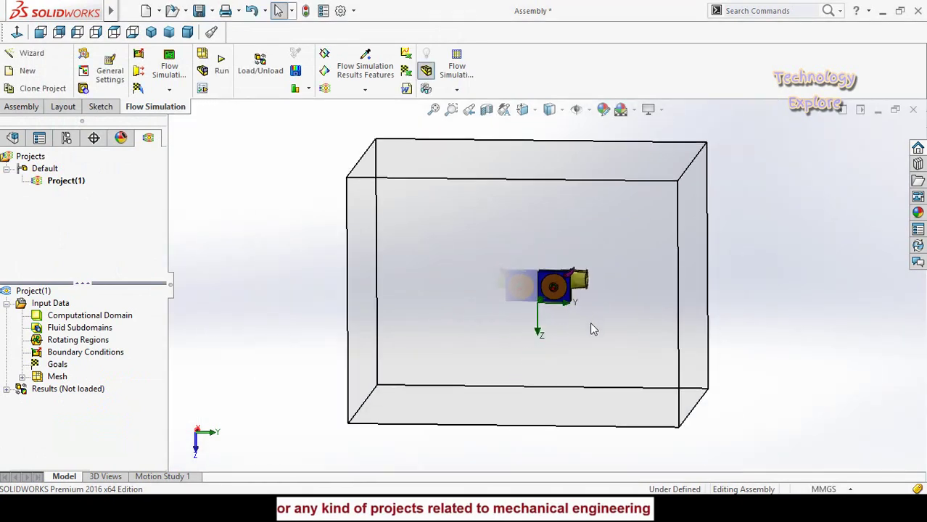
Step: Edit the Computational Domain in the front view, narrowing its X range to about 0.102 m minimum and 0.272 m maximum
middle_click_drag(589, 323, 574, 333)
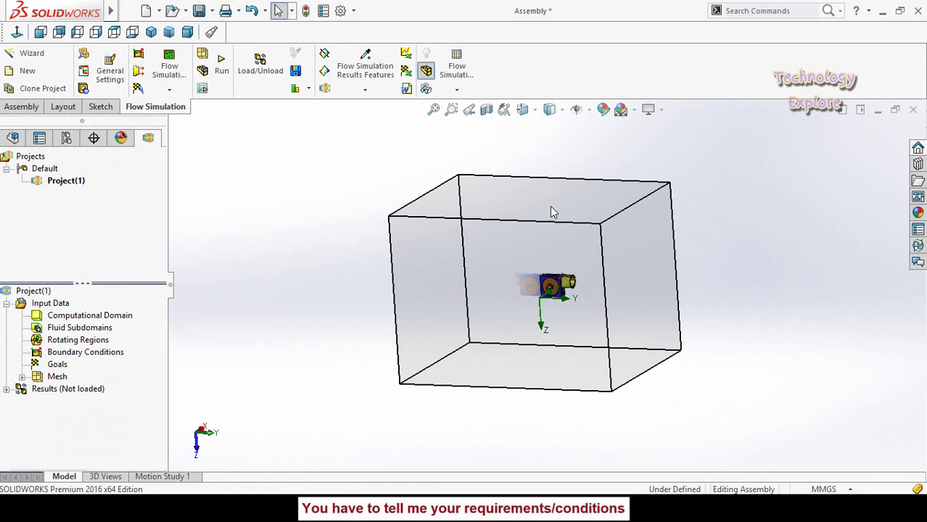
middle_click_drag(532, 362, 602, 318)
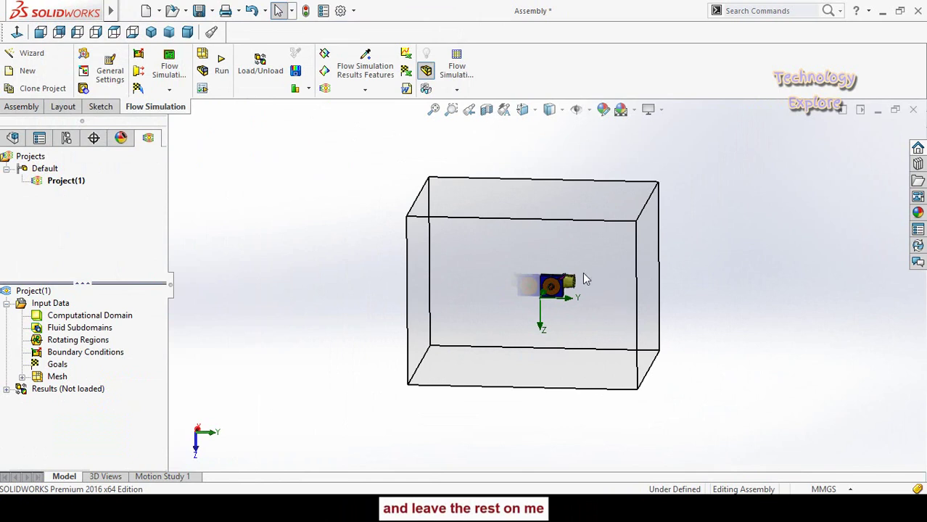
scroll(586, 279, "down", 2)
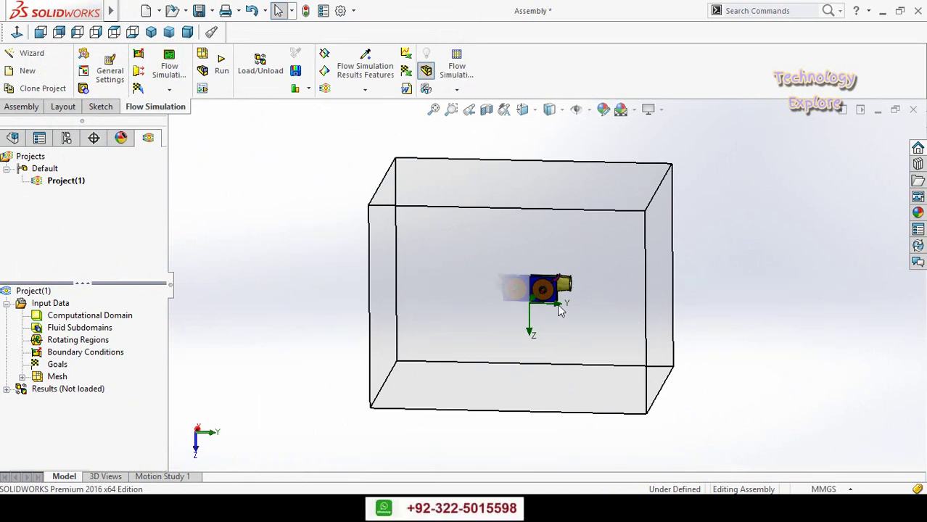
scroll(559, 296, "down", 2)
scroll(554, 276, "up", 2)
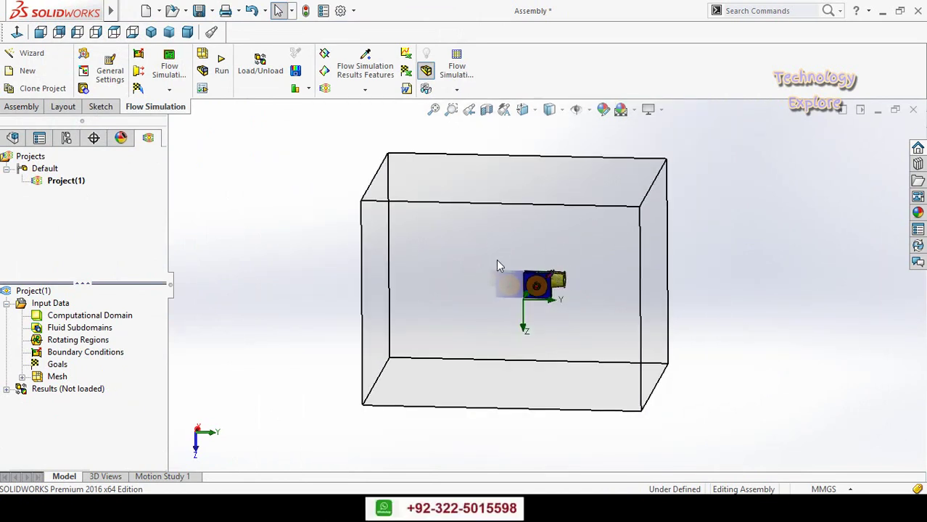
middle_click_drag(497, 266, 525, 299)
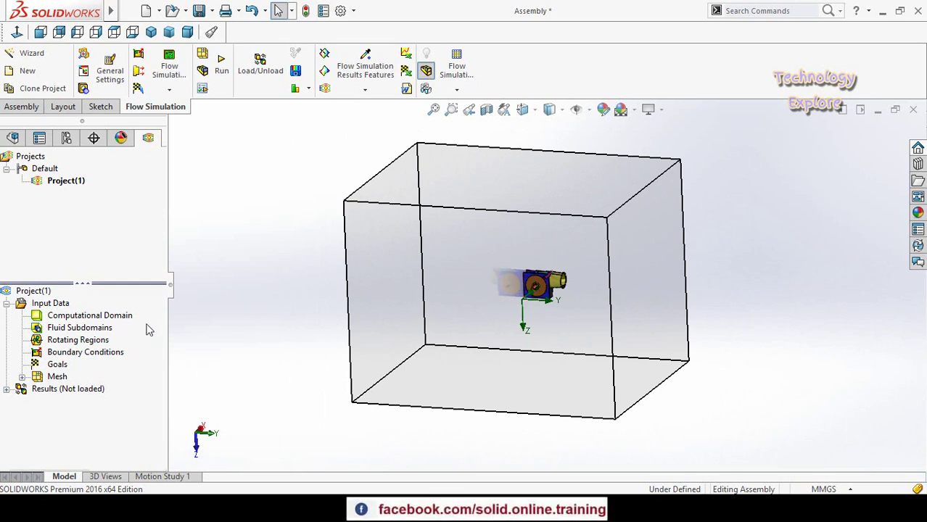
left_click(82, 317)
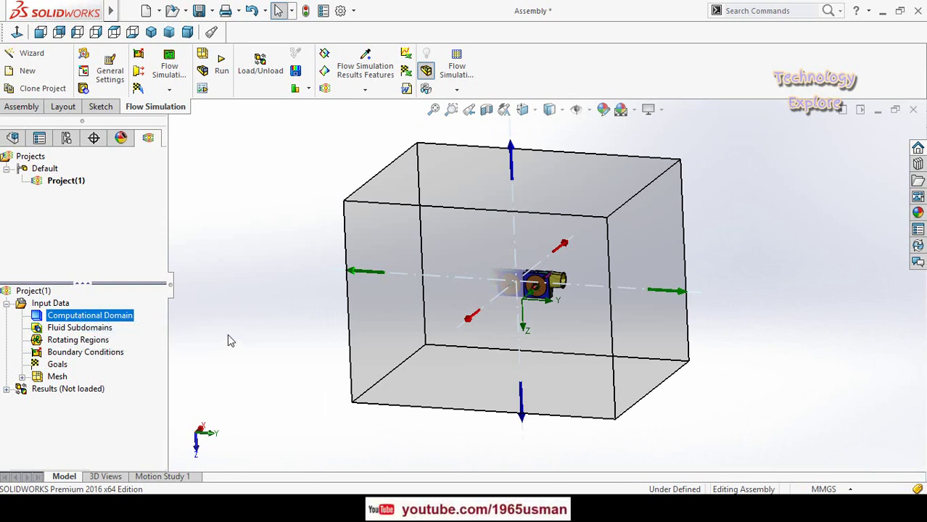
scroll(255, 290, "up", 2)
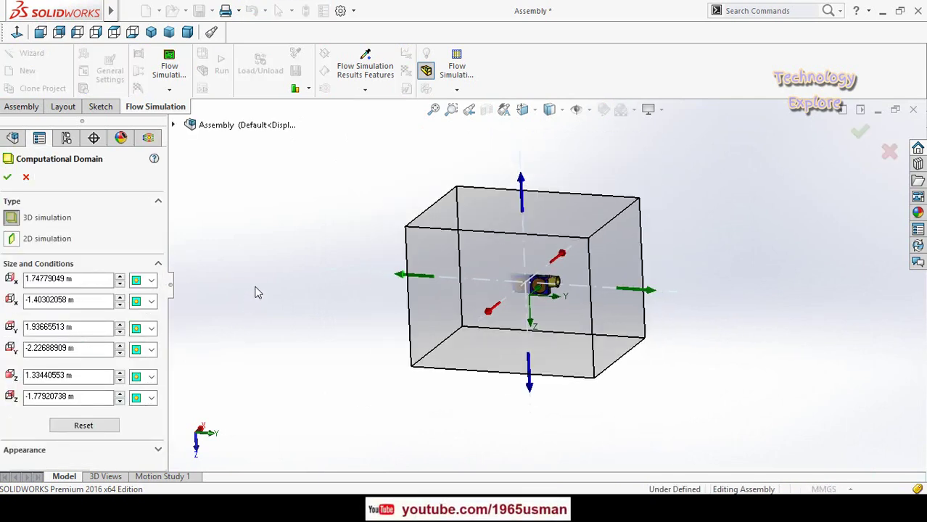
key("space")
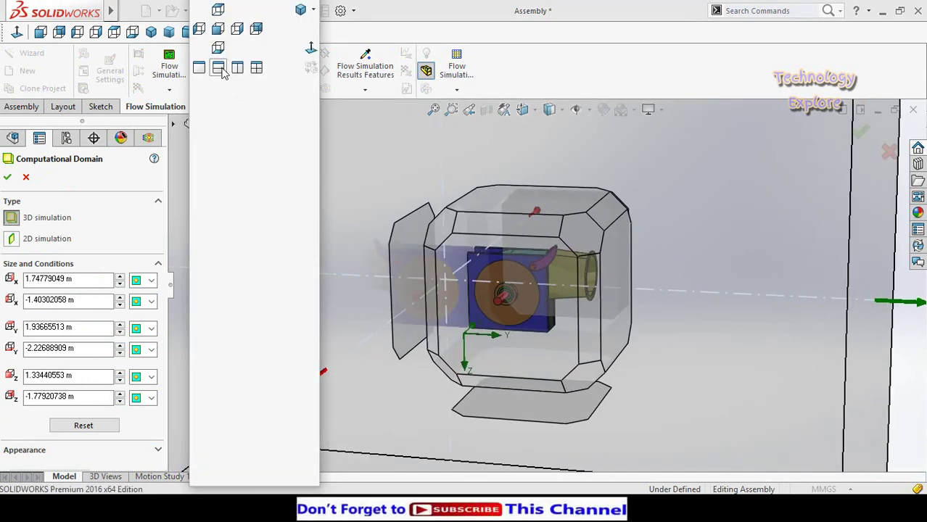
left_click(218, 30)
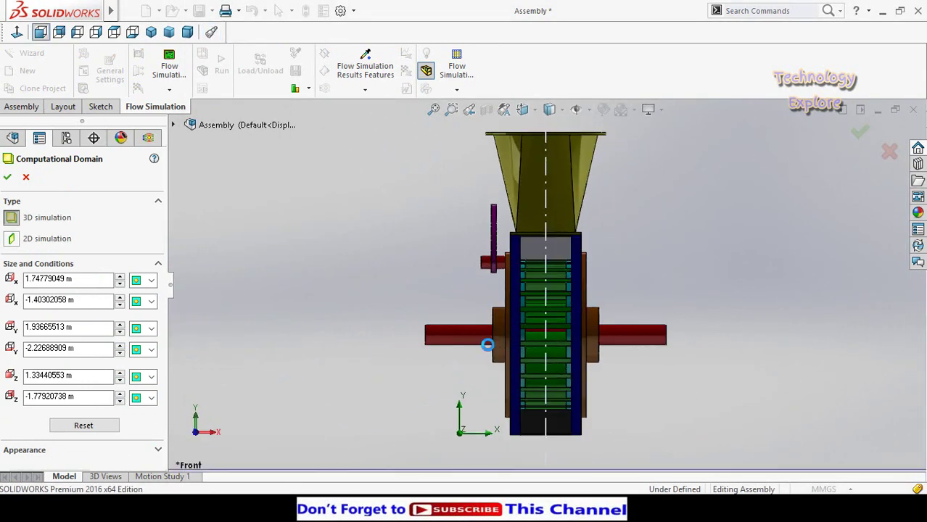
left_click_drag(301, 358, 500, 355)
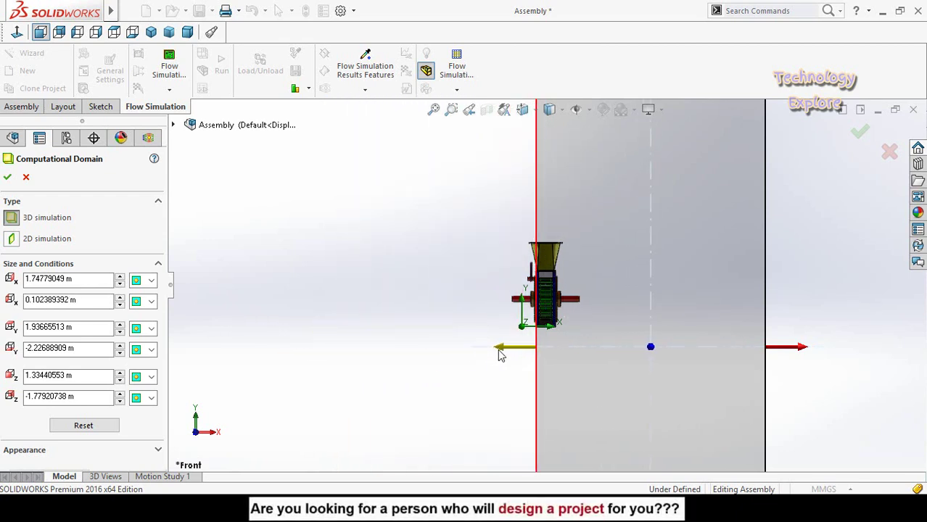
left_click_drag(804, 351, 618, 356)
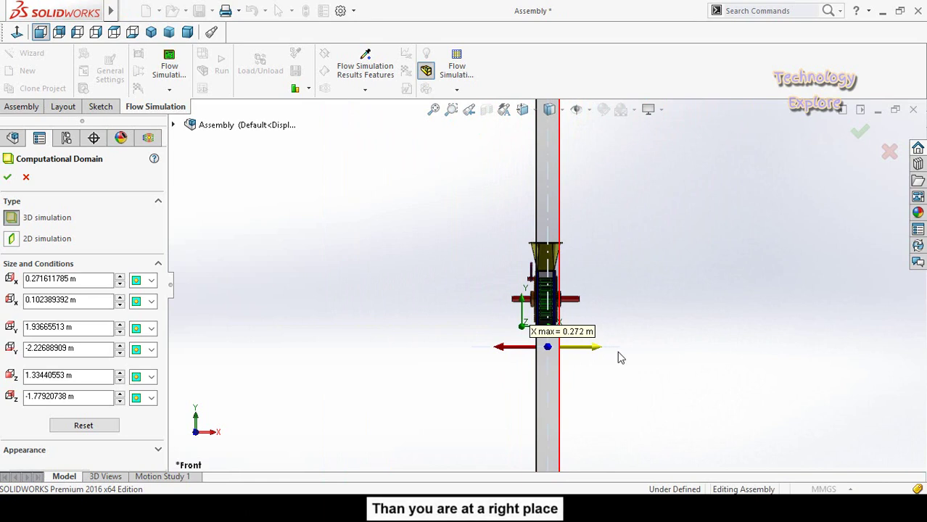
Step: Show the assembly with hidden lines visible and move the domain's X minimum outward to about 0.078 m
left_click(550, 110)
left_click(551, 184)
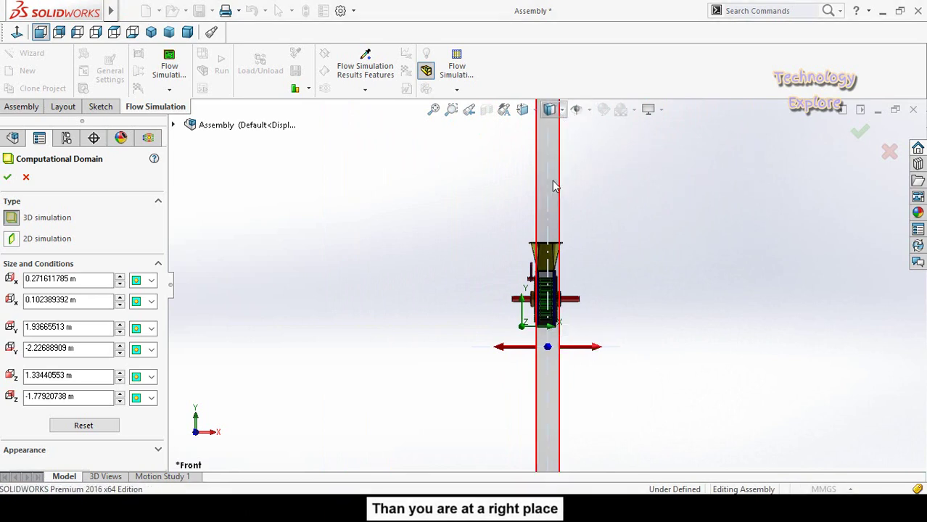
scroll(548, 268, "down", 5)
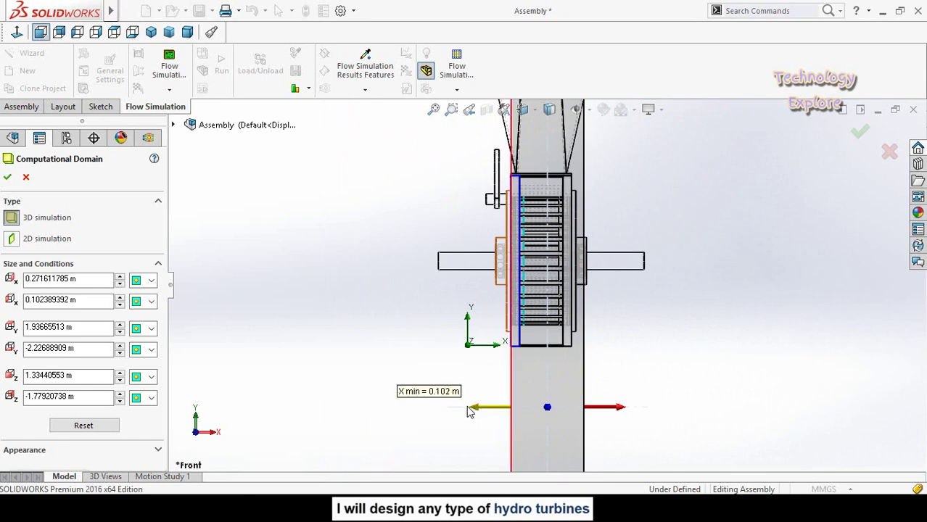
left_click_drag(469, 408, 466, 408)
scroll(466, 411, "up", 3)
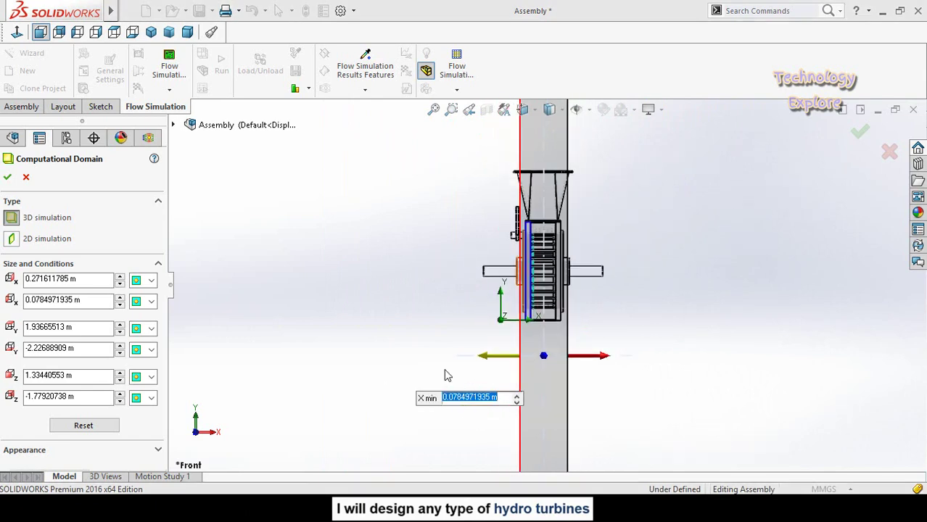
scroll(511, 181, "down", 5)
scroll(564, 190, "down", 3)
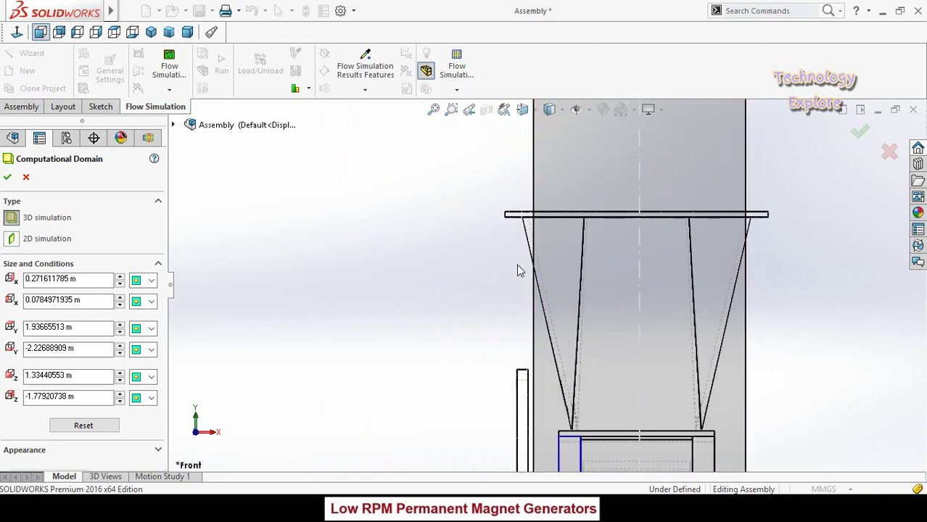
scroll(523, 285, "up", 10)
scroll(529, 328, "up", 3)
scroll(506, 414, "up", 3)
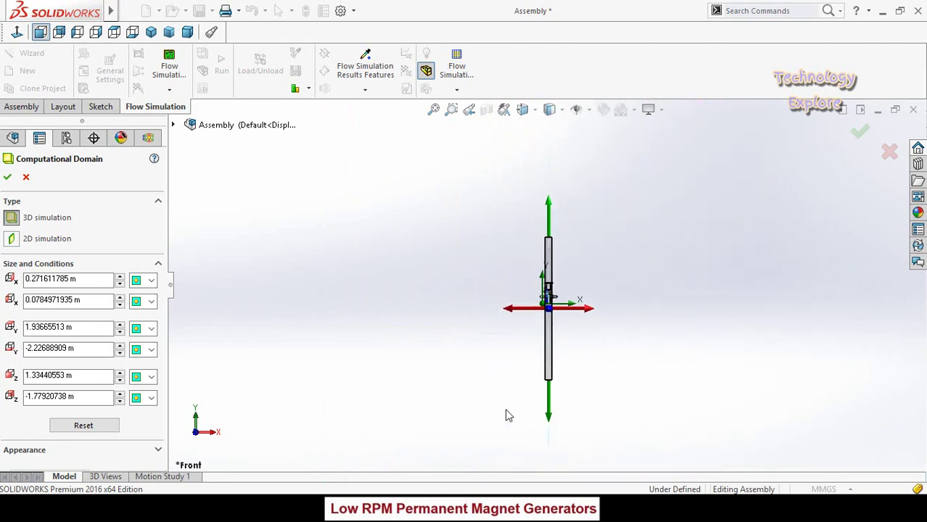
Step: Raise the computational domain's Y minimum to 0 m at the base of the turbine housing
scroll(553, 410, "down", 3)
left_click_drag(557, 376, 556, 234)
left_click(556, 233)
key("Return")
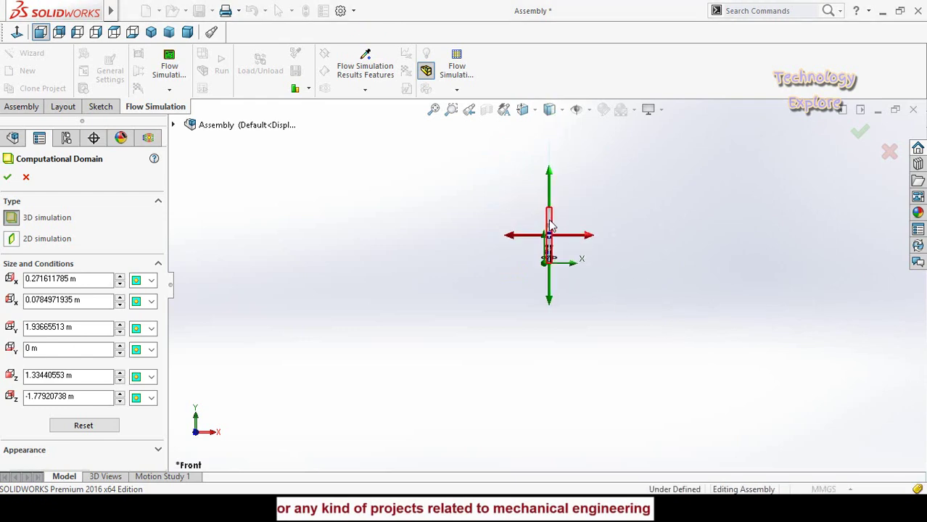
Step: Lower the computational domain's Y maximum to about 0.600 m, level with the inlet flange
left_click_drag(549, 227, 549, 221)
scroll(550, 276, "down", 10)
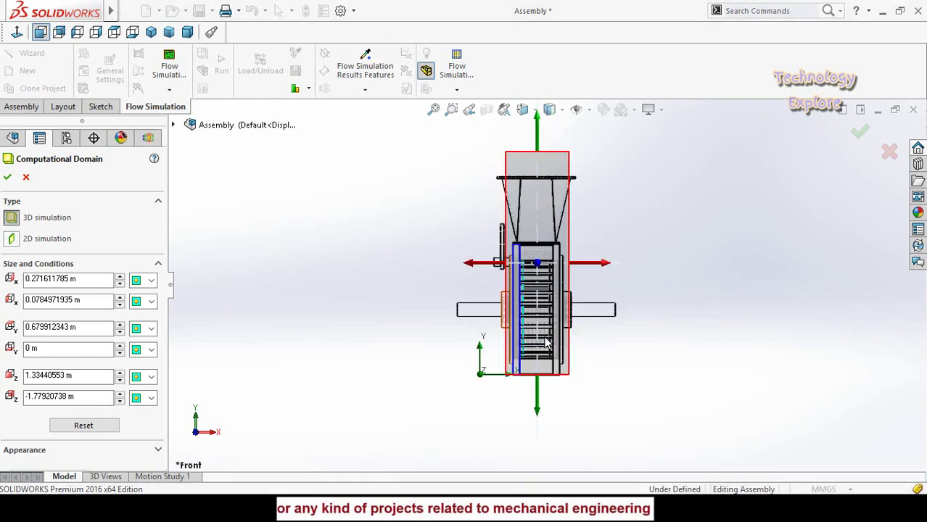
scroll(540, 114, "up", 1)
scroll(541, 116, "down", 2)
scroll(556, 226, "down", 2)
left_click_drag(522, 133, 523, 188)
scroll(373, 311, "up", 3)
scroll(479, 377, "down", 2)
scroll(528, 299, "up", 1)
scroll(515, 319, "down", 2)
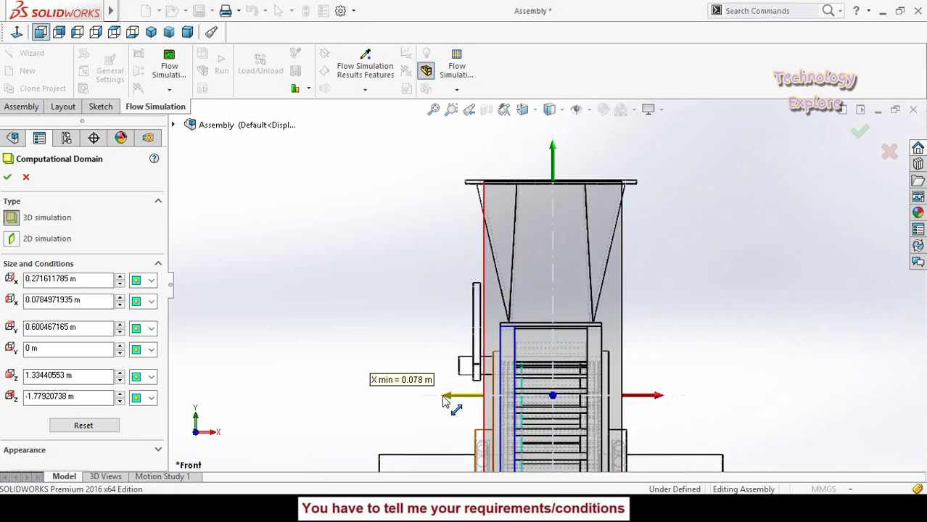
Step: Move the computational domain's X minimum slightly farther outward to about 0.068 m
scroll(437, 315, "down", 2)
scroll(450, 377, "down", 1)
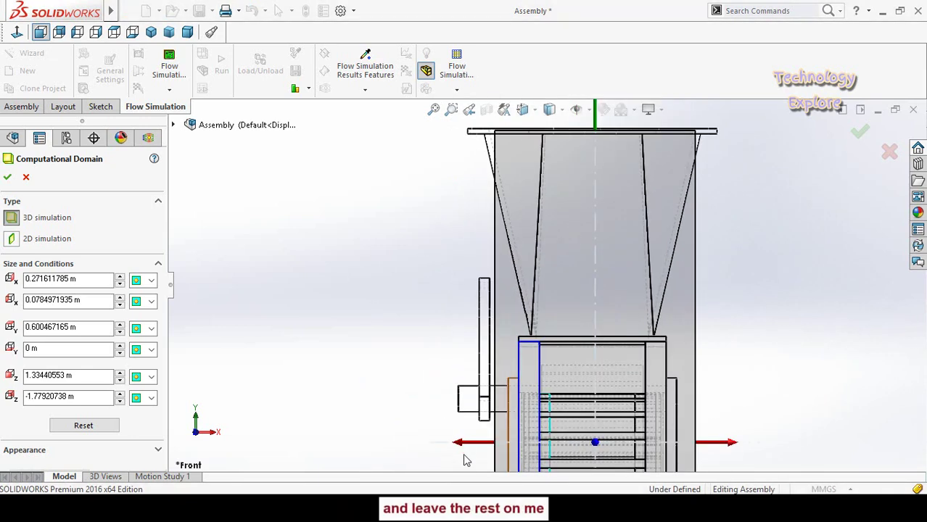
left_click_drag(464, 452, 449, 442)
scroll(731, 446, "up", 3)
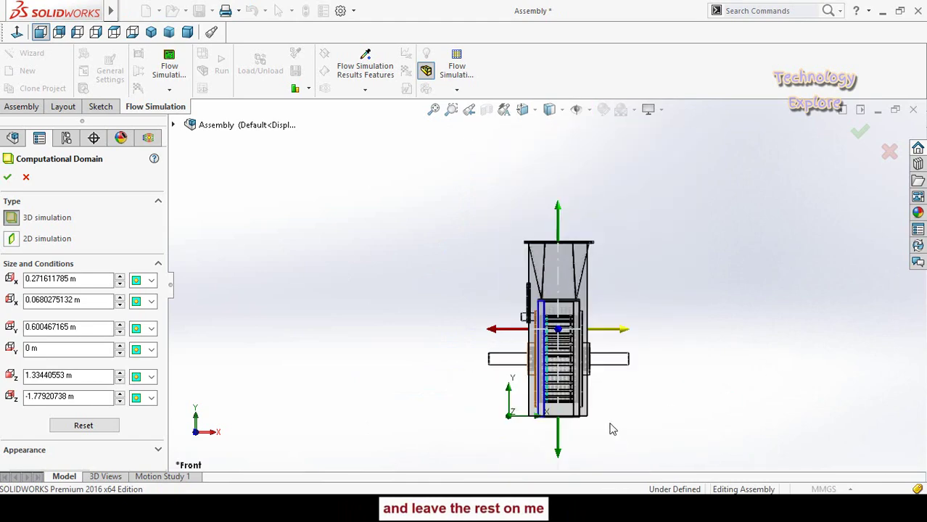
scroll(513, 408, "down", 5)
scroll(513, 407, "up", 3)
Step: In the side view, fit the domain's Z range to the turbine with a maximum of 0 m and minimum of about -0.394 m
middle_click_drag(662, 423, 476, 319)
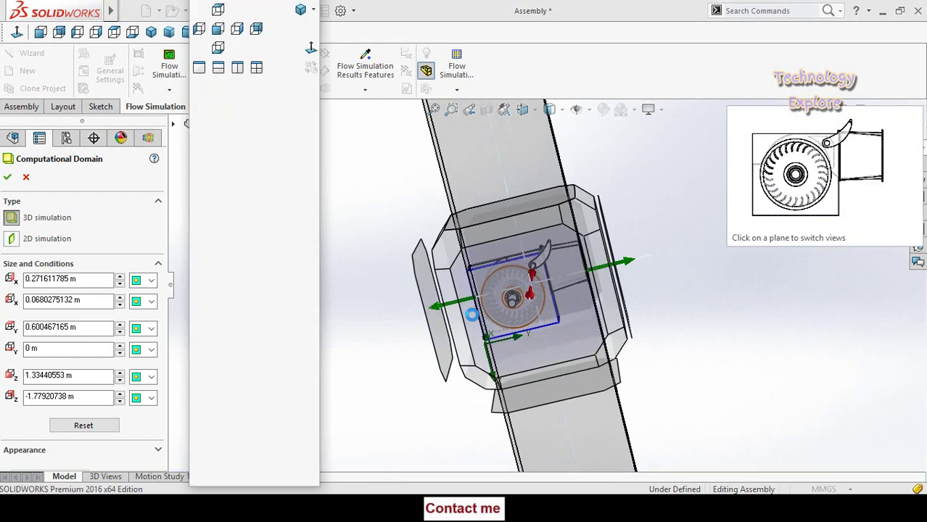
left_click(475, 320)
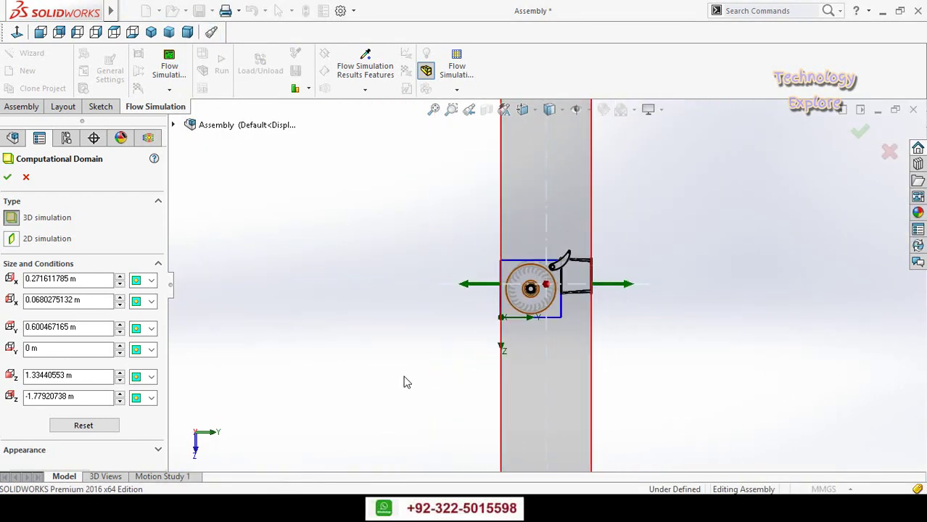
scroll(551, 424, "down", 2)
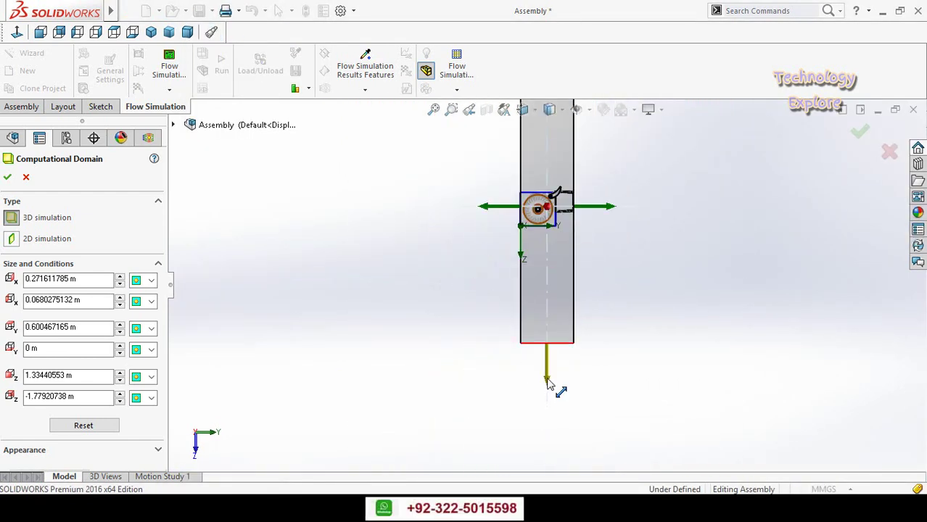
left_click_drag(548, 385, 548, 269)
key("f")
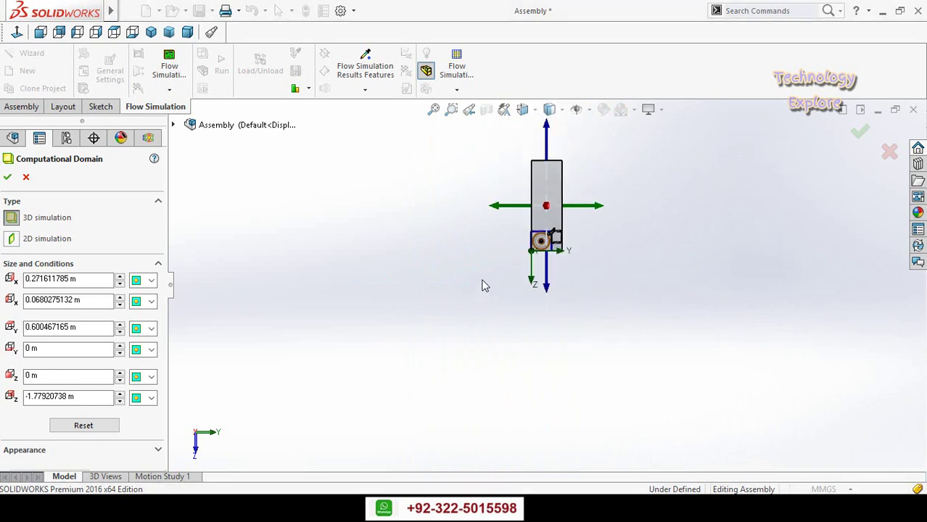
scroll(523, 210, "down", 2)
left_click_drag(509, 218, 509, 371)
scroll(529, 406, "down", 3)
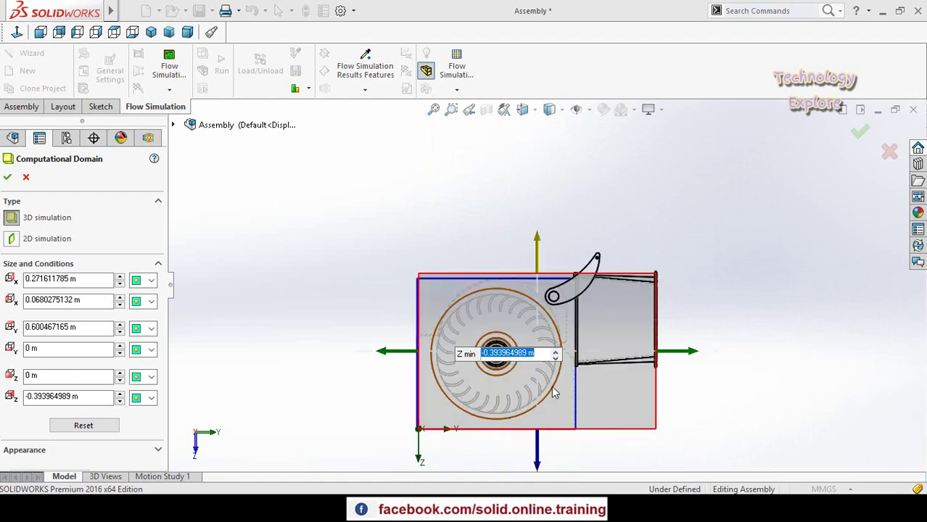
Step: Lower the computational domain's upper boundary to the turbine housing's edge, at a Z minimum of about -0.379 m, and close the domain settings
scroll(518, 290, "down", 3)
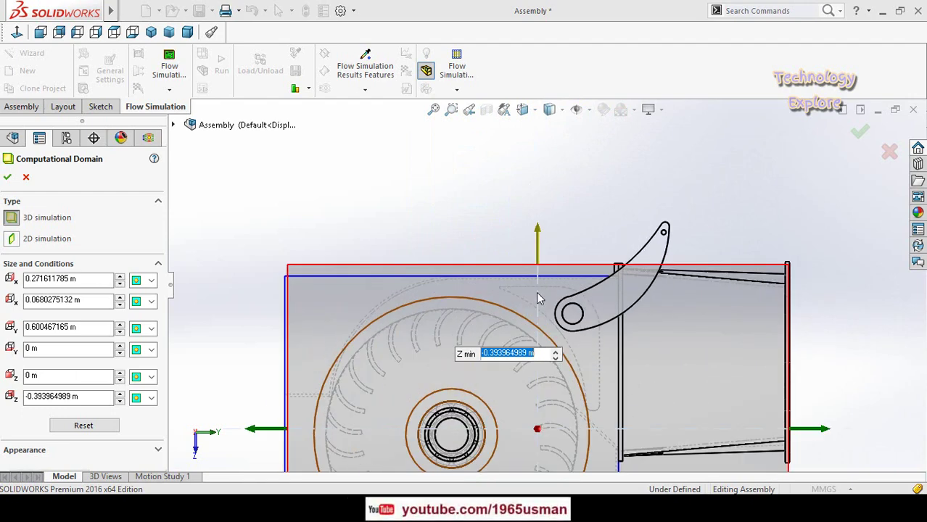
scroll(538, 299, "down", 2)
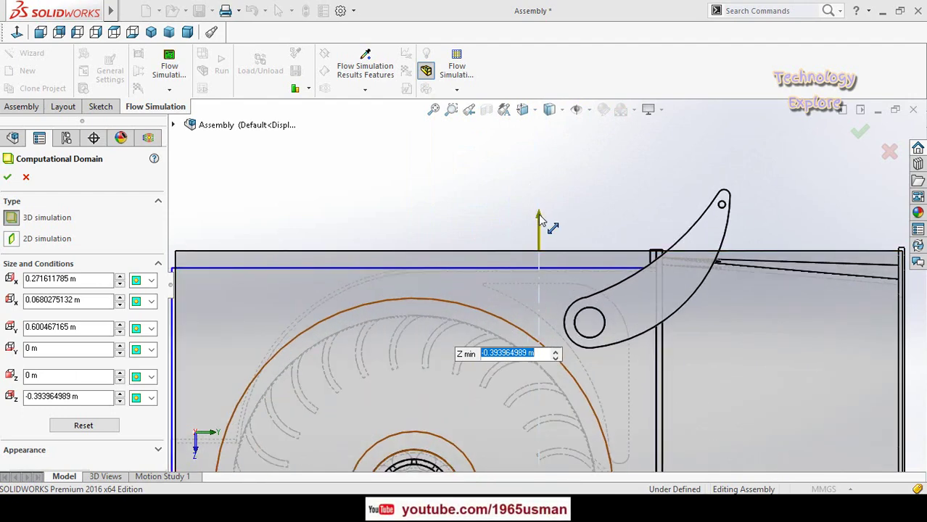
left_click_drag(542, 241, 540, 235)
scroll(427, 270, "up", 6)
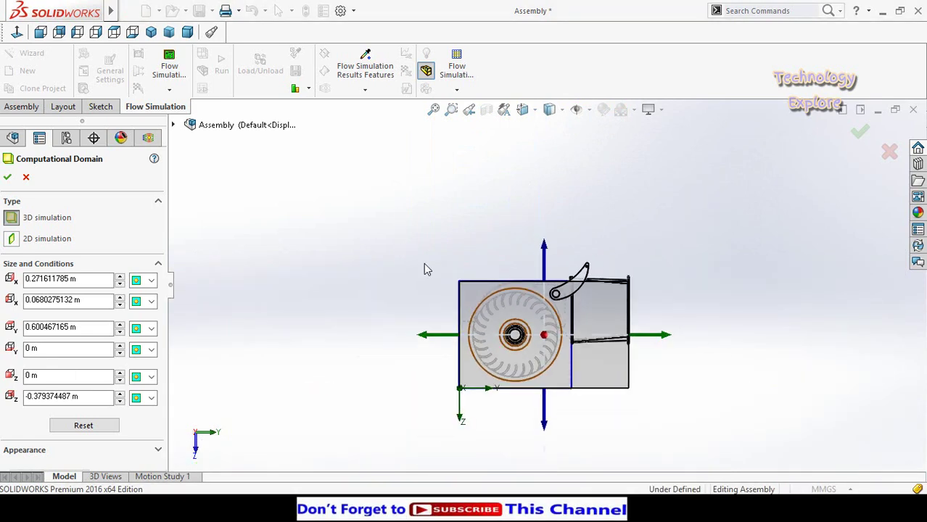
scroll(600, 392, "down", 4)
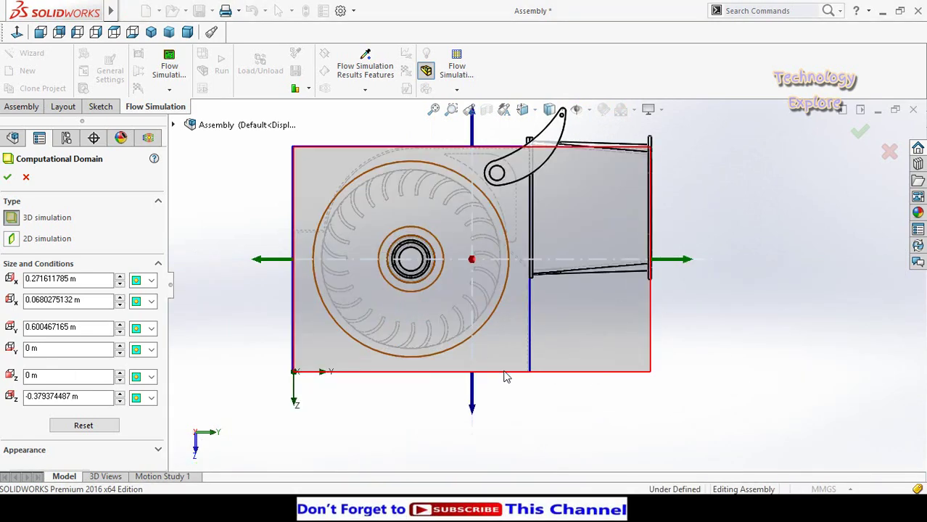
scroll(766, 329, "up", 5)
middle_click_drag(604, 235, 496, 273)
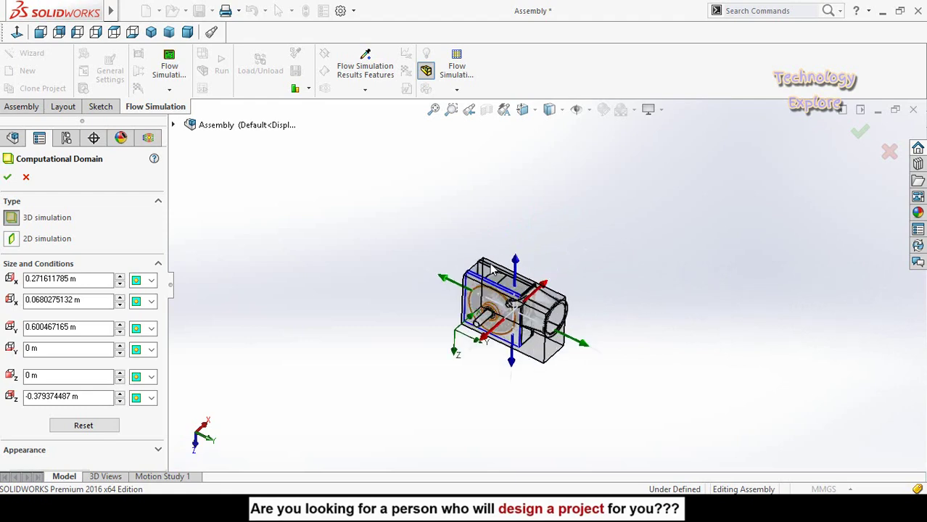
left_click(26, 178)
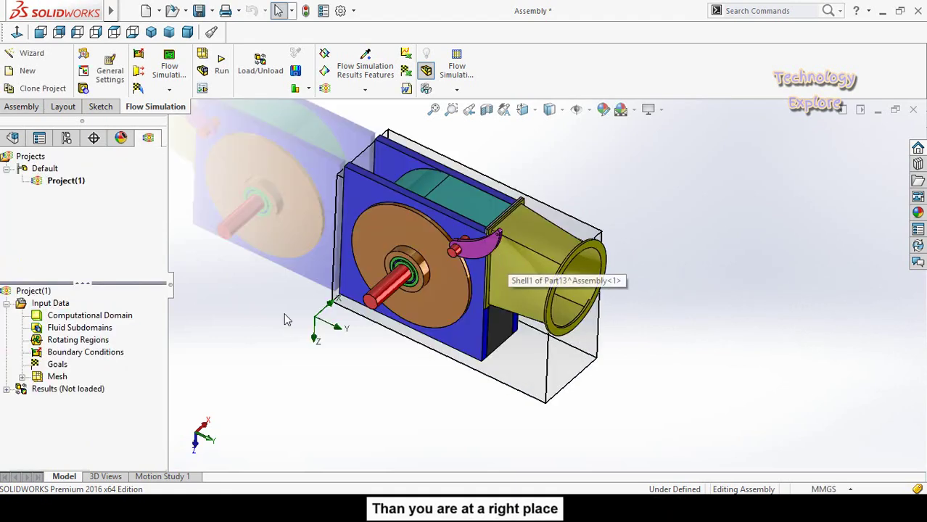
Step: Insert a rotating region and select the turbine's shaft as its component
right_click(73, 340)
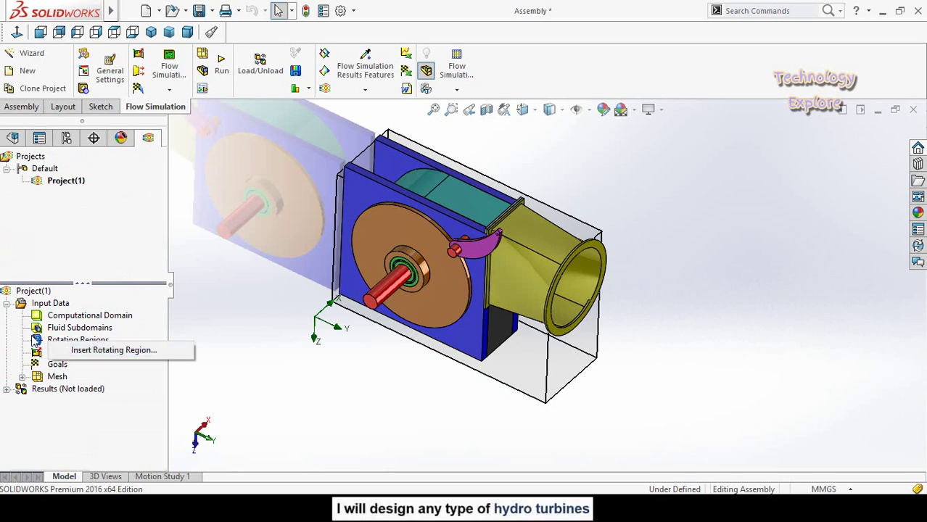
right_click(35, 339)
right_click(35, 339)
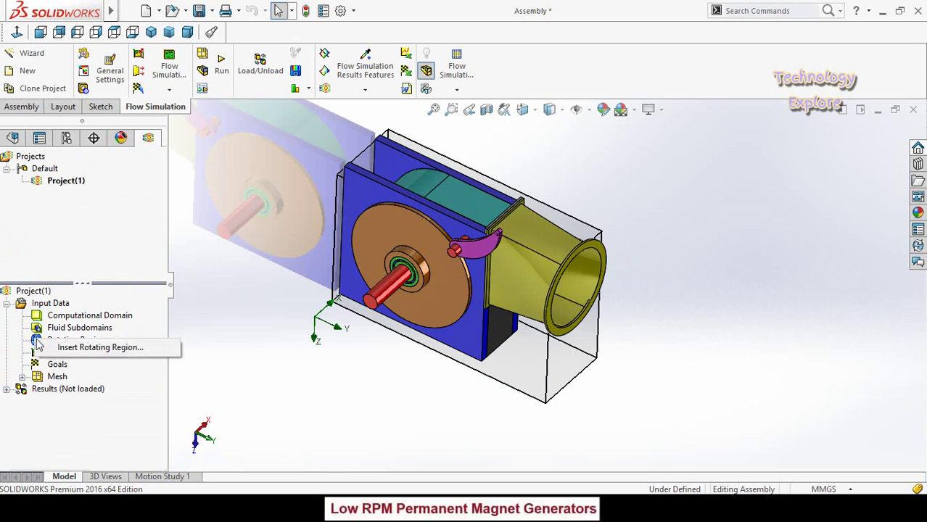
left_click(89, 348)
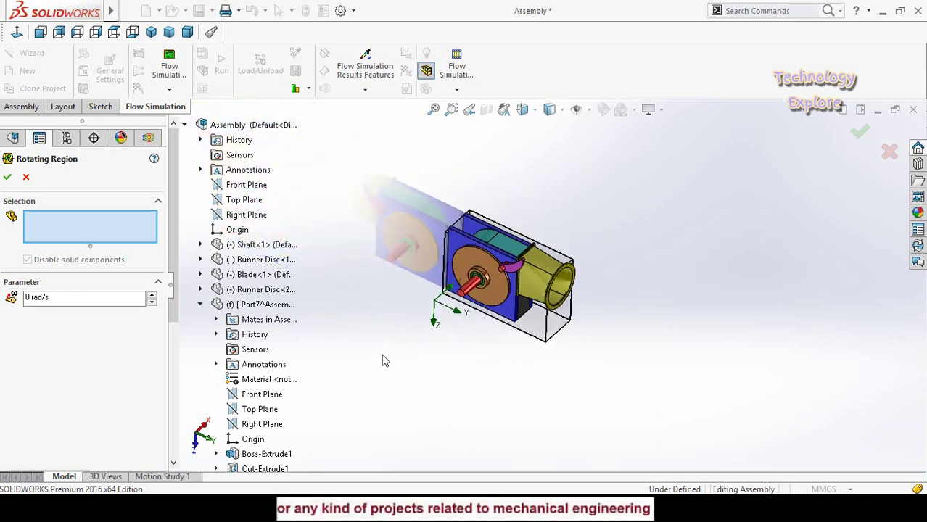
scroll(503, 309, "down", 4)
scroll(491, 349, "down", 2)
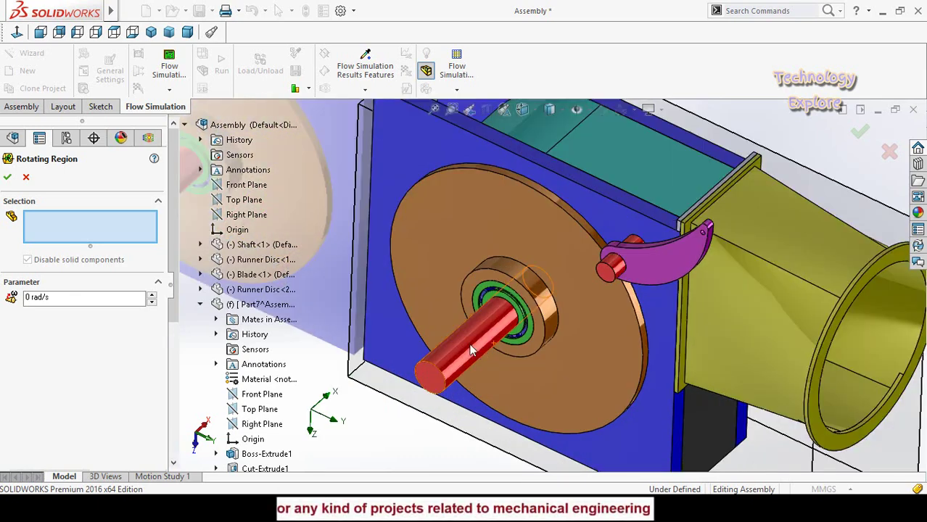
left_click(471, 350)
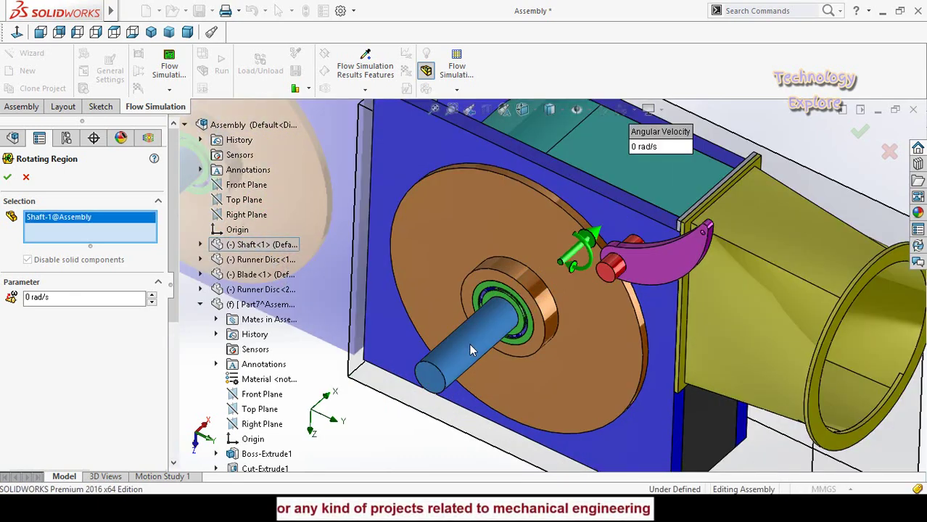
Step: Set the shaft rotating region's angular velocity to -300 rad/s and accept the region
scroll(549, 287, "up", 4)
middle_click_drag(471, 352, 589, 351)
left_click_drag(546, 269, 427, 203)
scroll(489, 304, "down", 1)
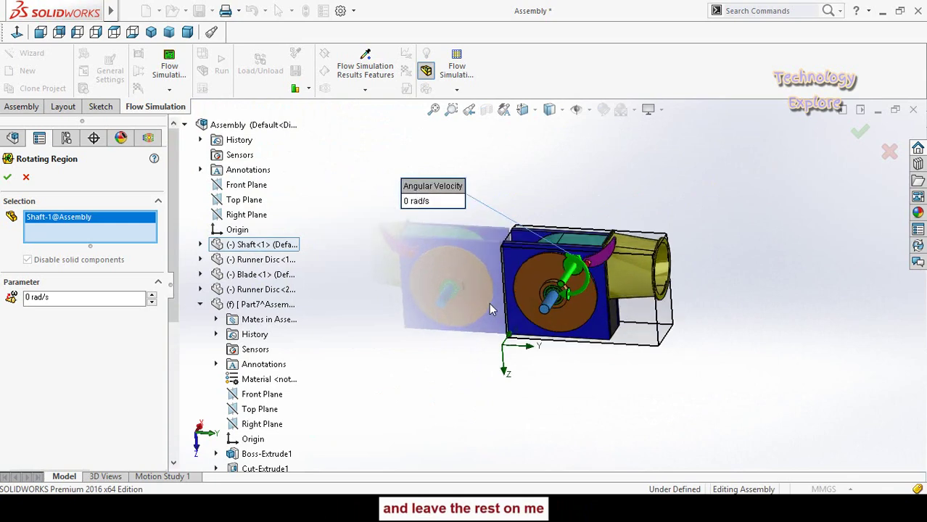
scroll(489, 306, "down", 3)
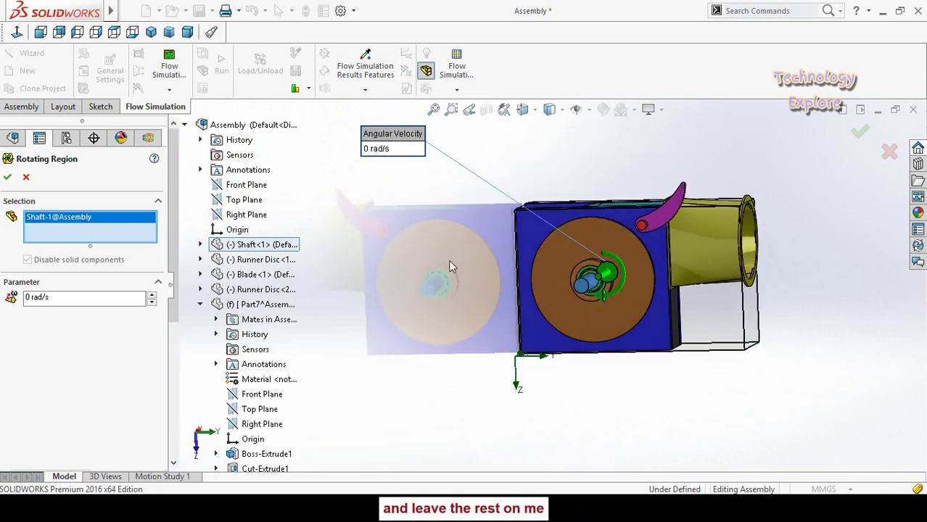
scroll(229, 367, "down", 2)
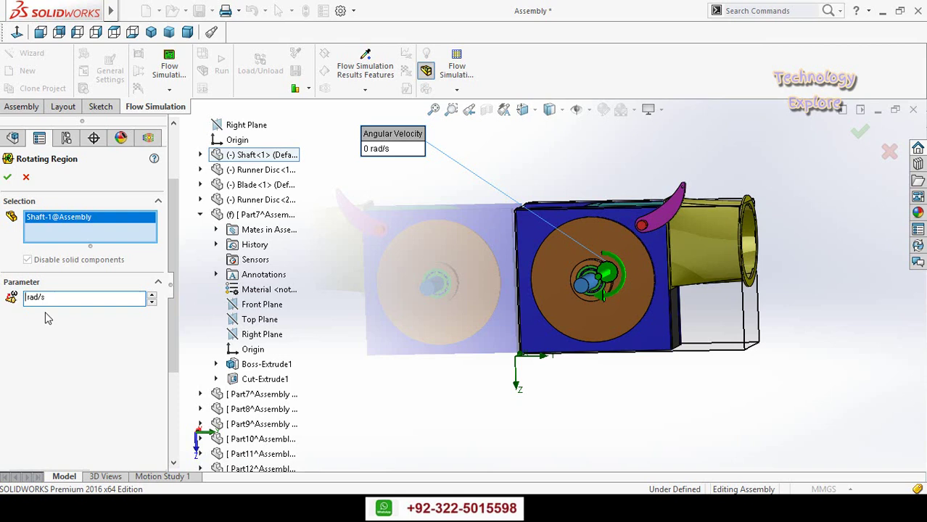
type("300")
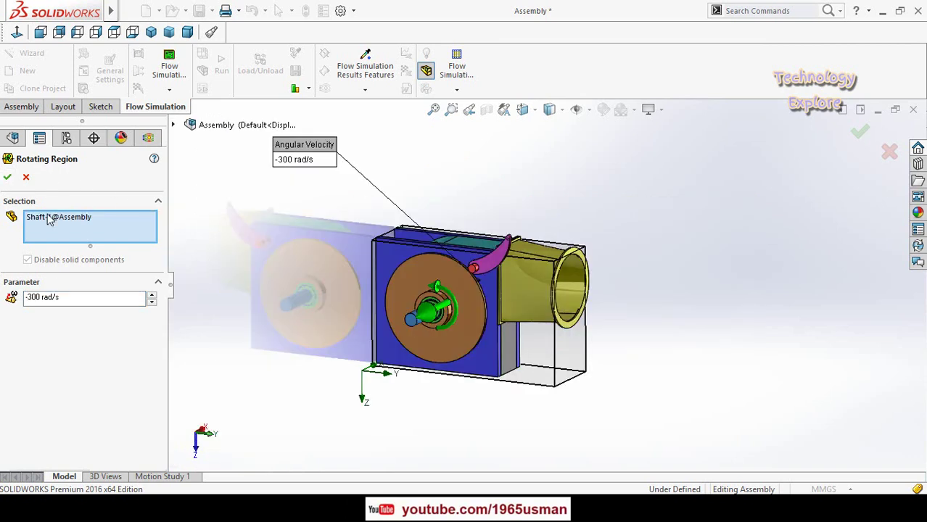
left_click(8, 178)
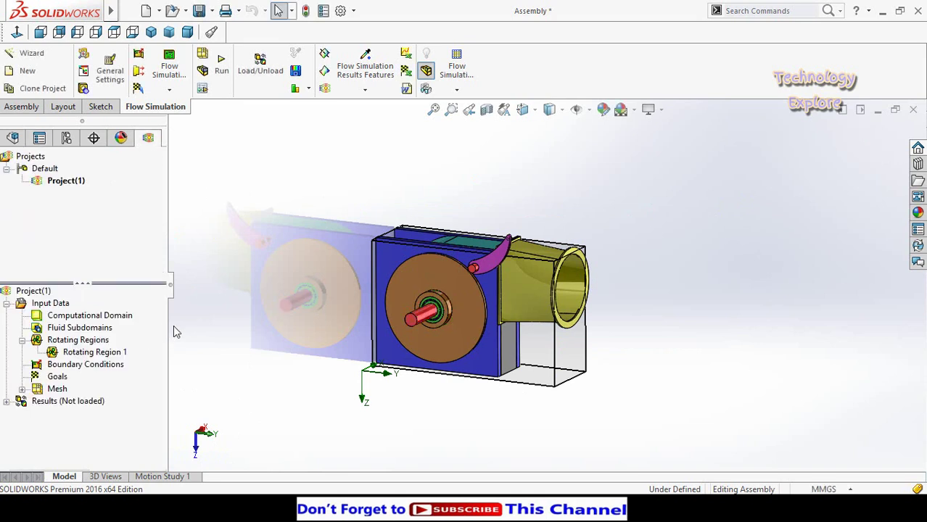
Step: Insert global goals for the minimum, average, maximum and bulk average of Velocity (Y)
right_click(54, 378)
right_click(35, 378)
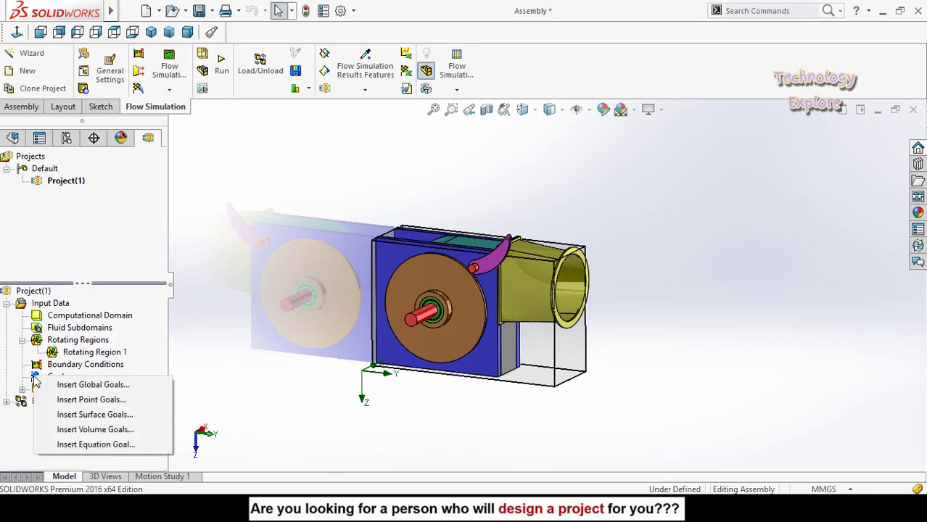
left_click(84, 385)
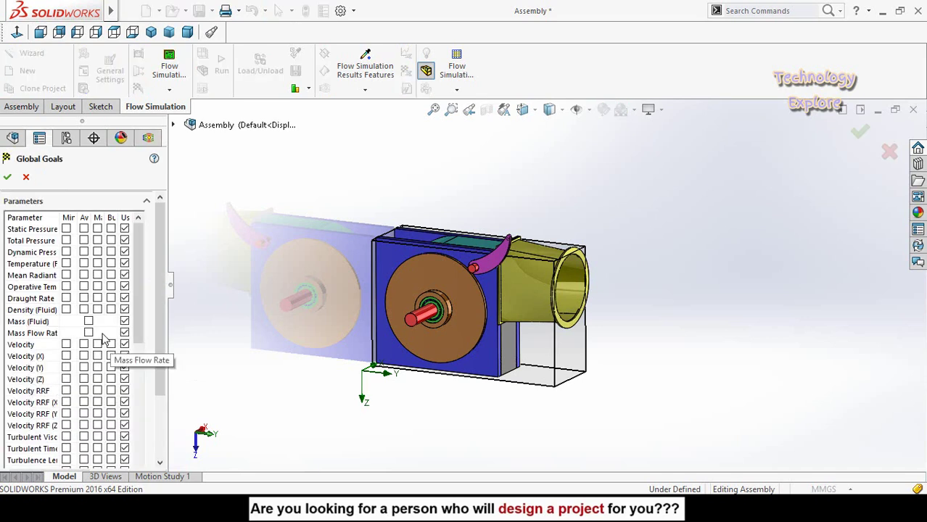
left_click_drag(141, 271, 133, 297)
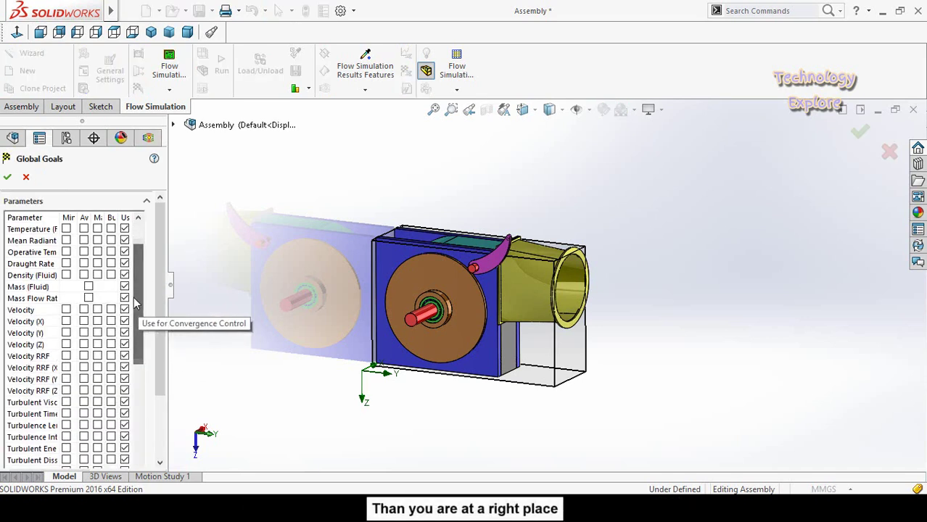
left_click(66, 334)
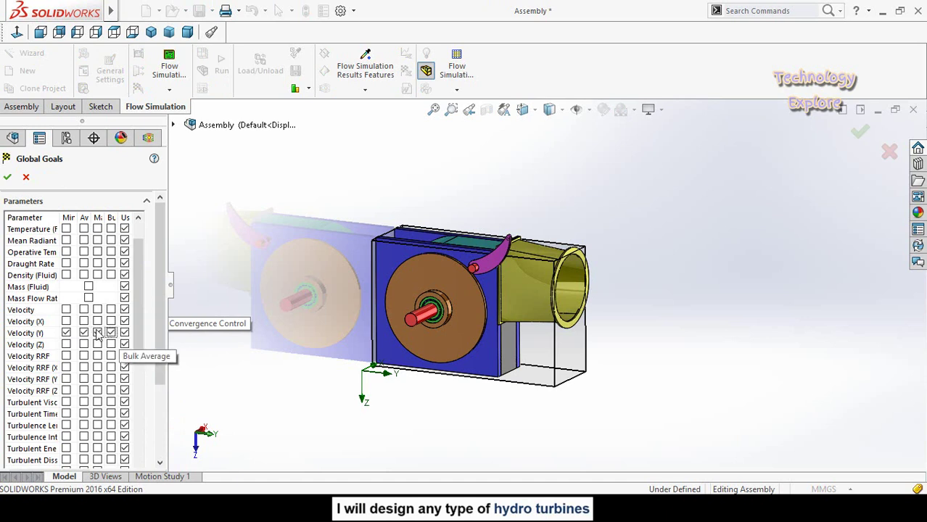
left_click(7, 177)
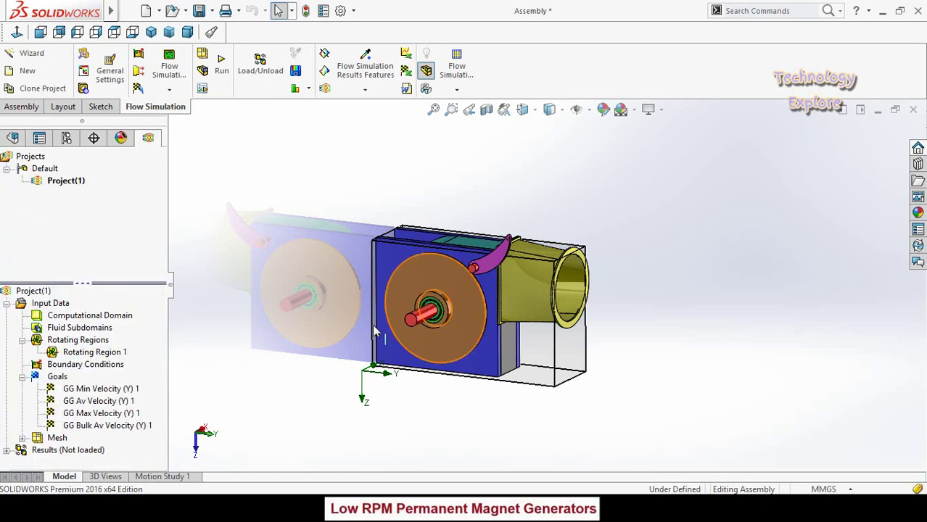
Step: Run a new calculation of Project(1) on this computer
middle_click_drag(373, 325, 344, 310)
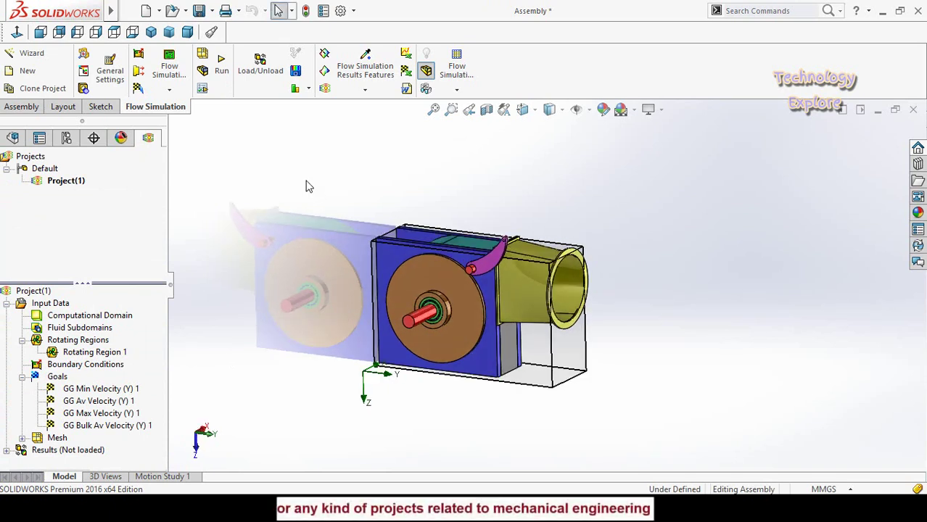
right_click(58, 188)
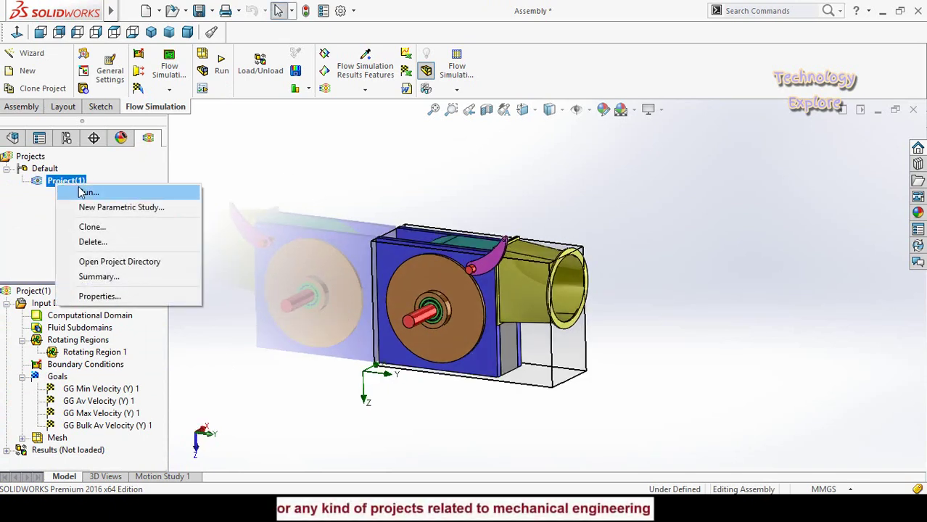
left_click(86, 194)
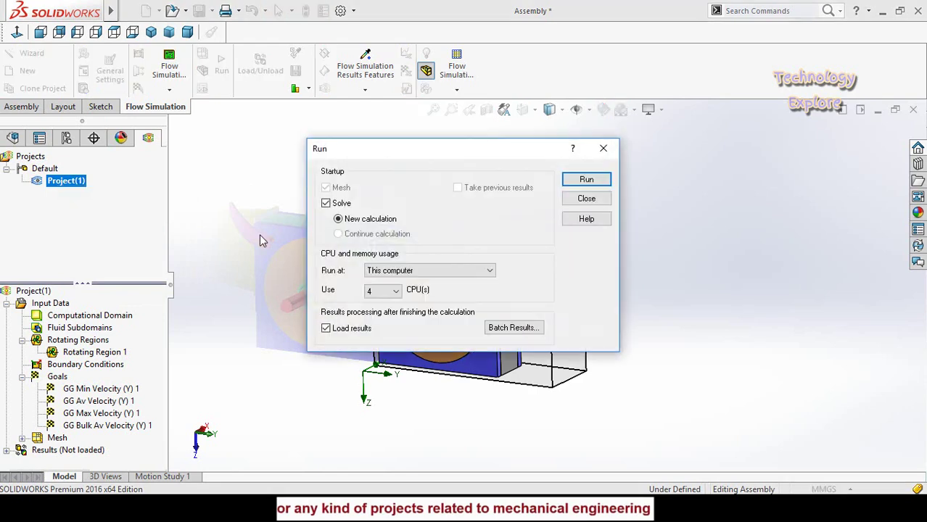
left_click(587, 181)
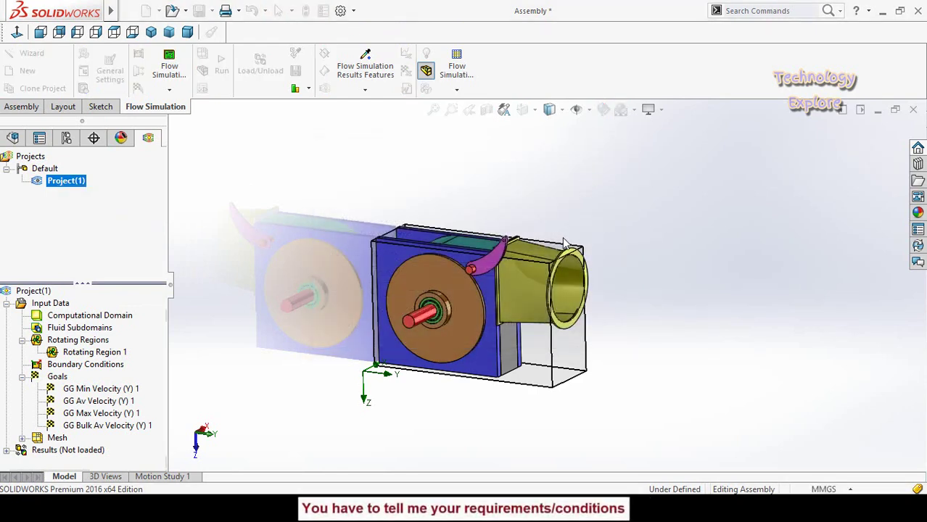
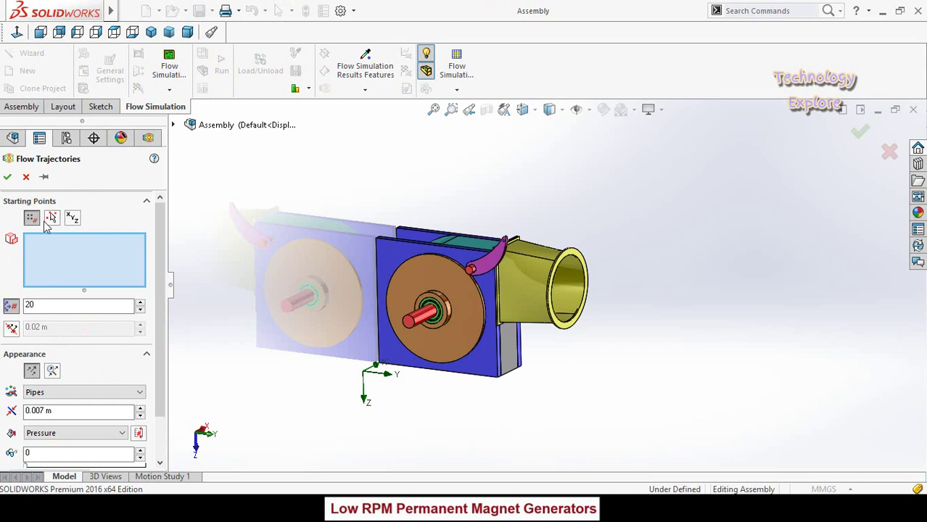
Step: Define the trajectory starting points by picking, with the inlet flange face as reference and the plane offset about -0.0017 m
left_click(52, 218)
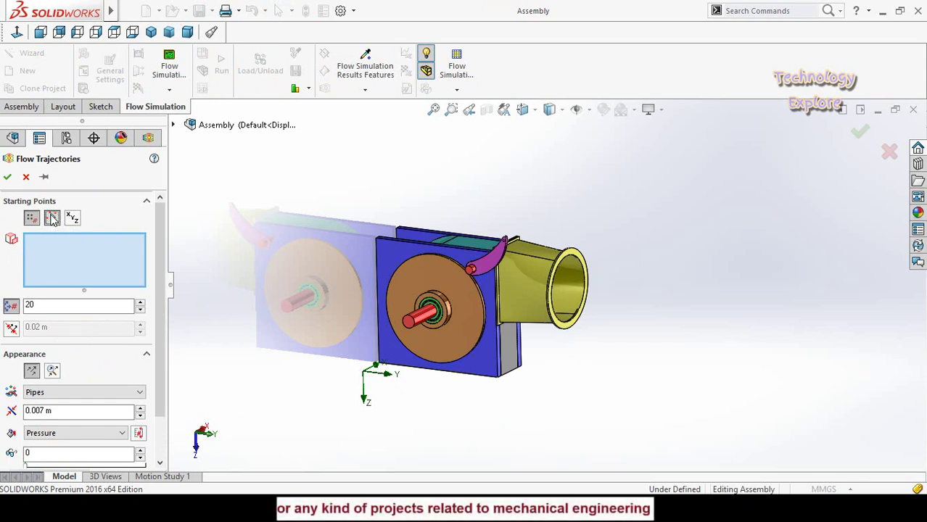
scroll(593, 389, "down", 5)
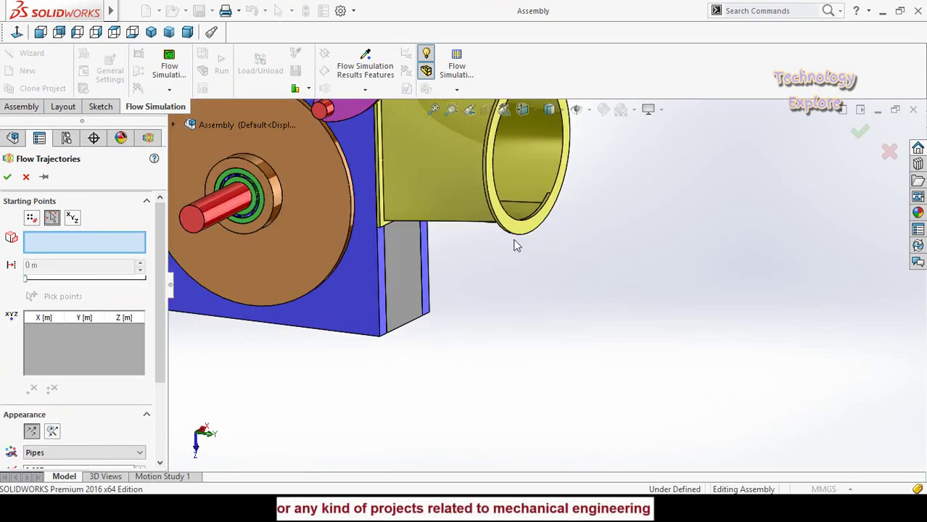
left_click(521, 228)
scroll(527, 247, "up", 5)
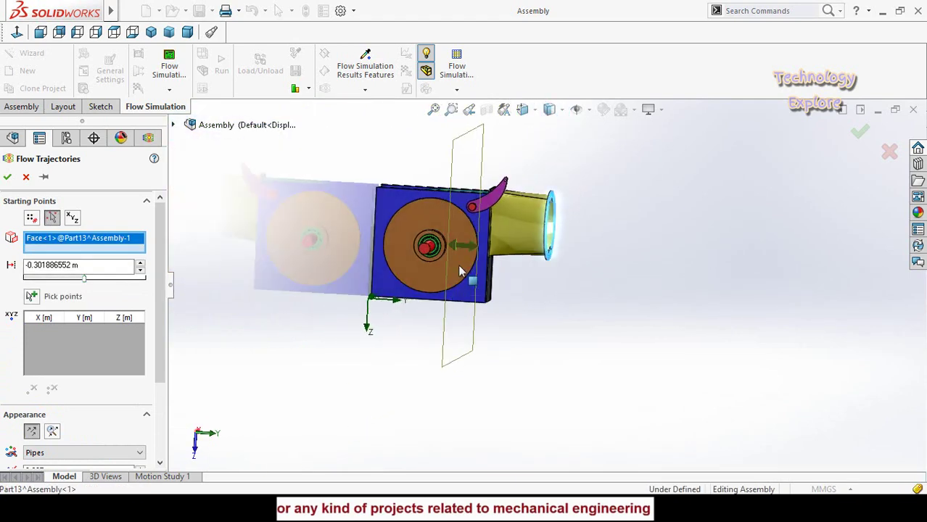
left_click_drag(481, 252, 555, 251)
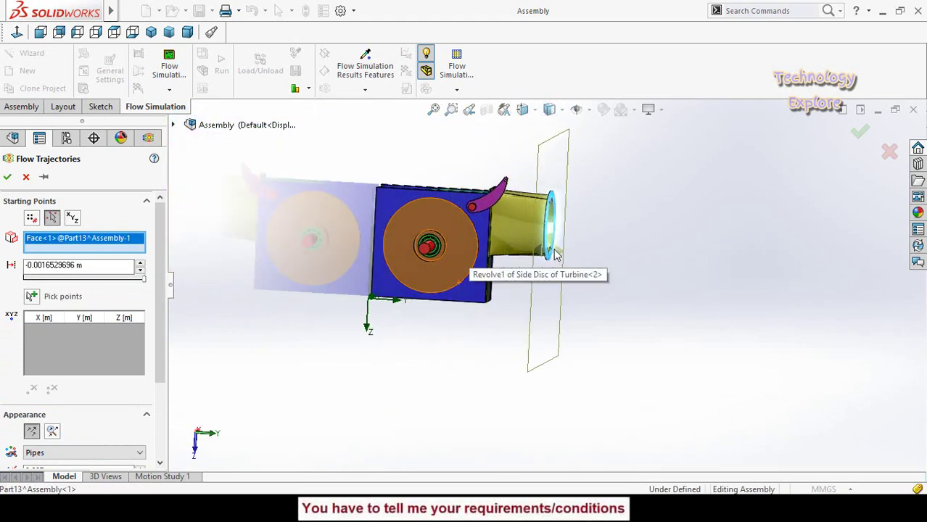
mouse_move(582, 309)
middle_mouse_down()
mouse_move(592, 304)
mouse_move(570, 306)
middle_mouse_up()
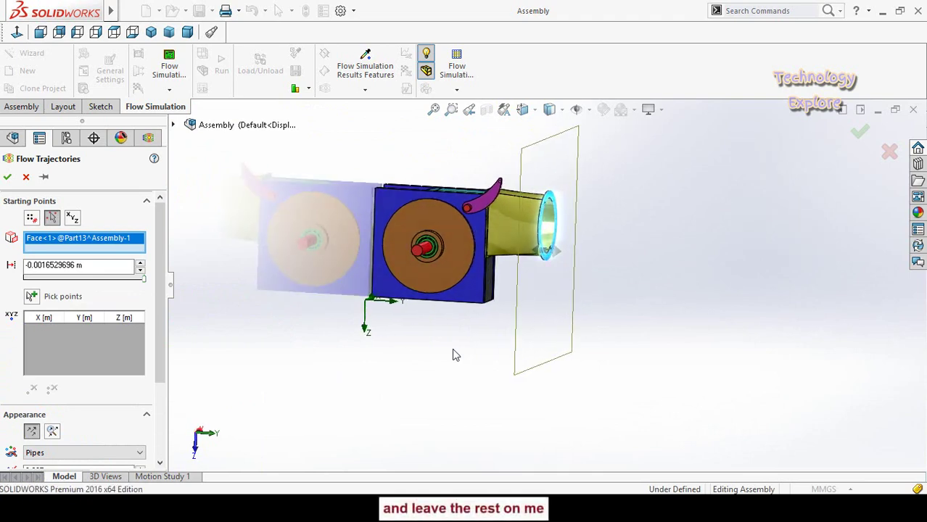
Step: Enable point picking in the Top view and pick four trajectory starting points along the upper-left part of the inlet opening
key("space")
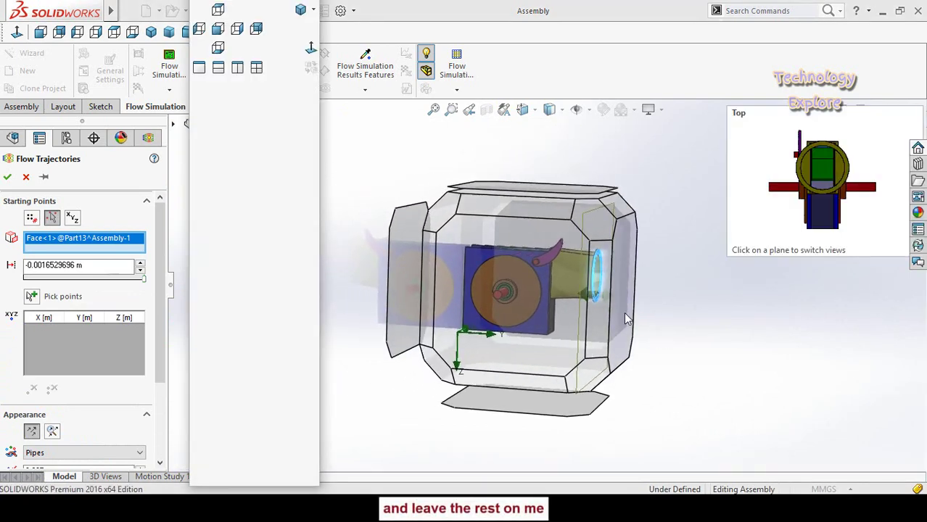
left_click(624, 312)
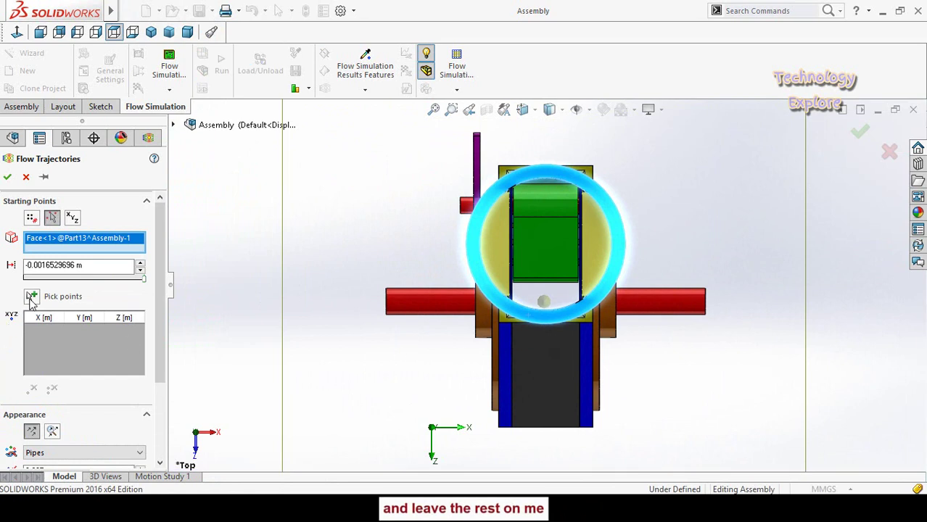
left_click(32, 299)
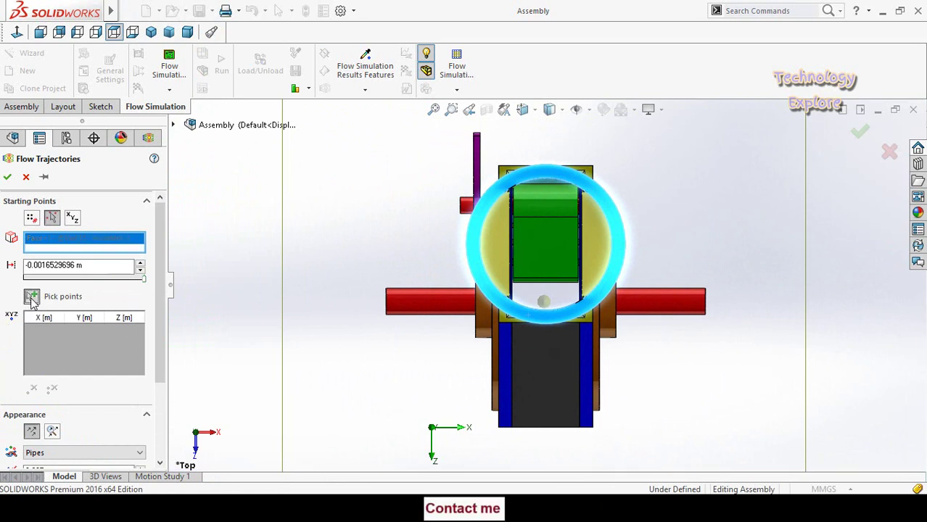
scroll(550, 210, "down", 2)
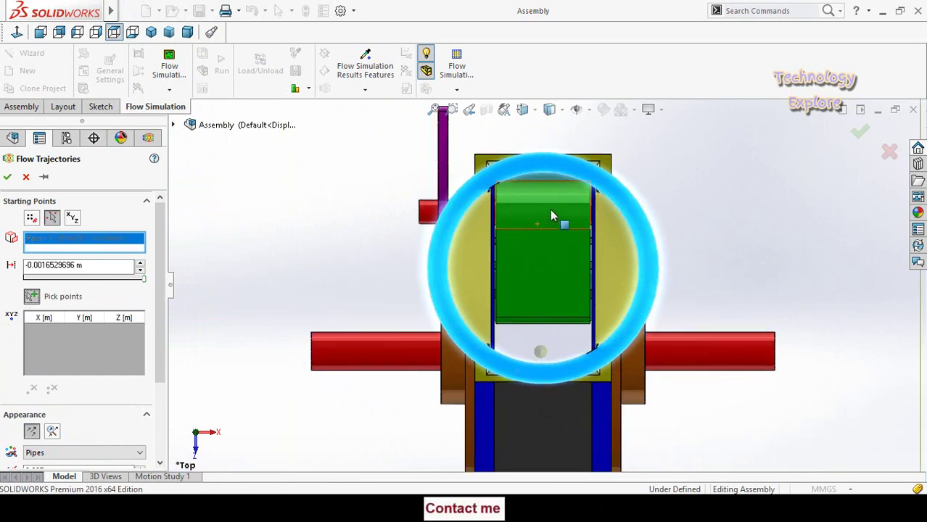
left_click(462, 255)
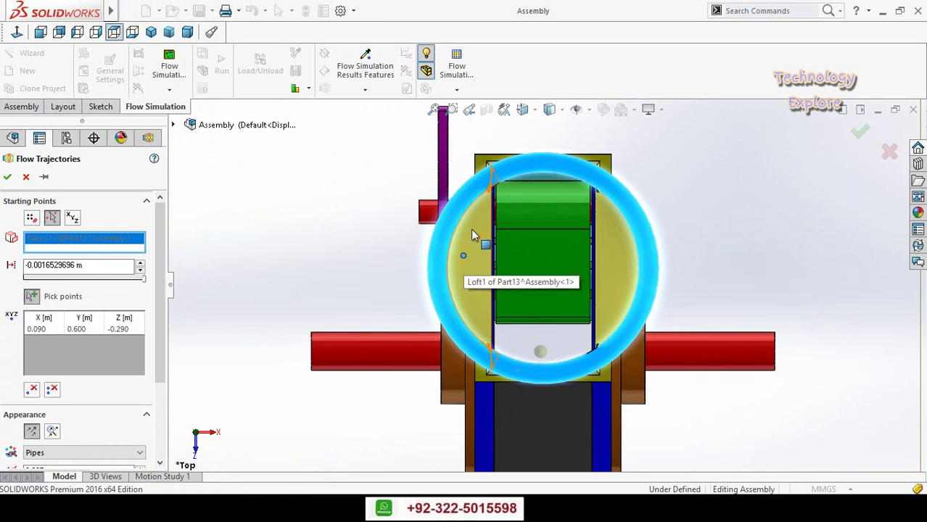
left_click(472, 230)
left_click(483, 208)
left_click(525, 190)
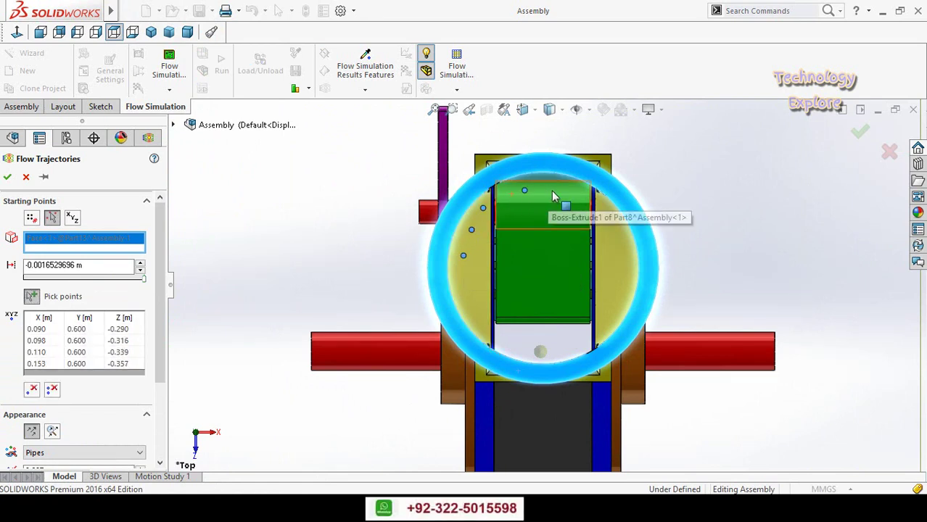
Step: Pick a row of further starting points along the inlet opening's upper rim and the top of the green vane
left_click(552, 178)
left_click(571, 195)
left_click(532, 177)
scroll(544, 177, "down", 3)
left_click(538, 178)
left_click(571, 176)
left_click(586, 182)
left_click(503, 180)
left_click(477, 194)
left_click(464, 200)
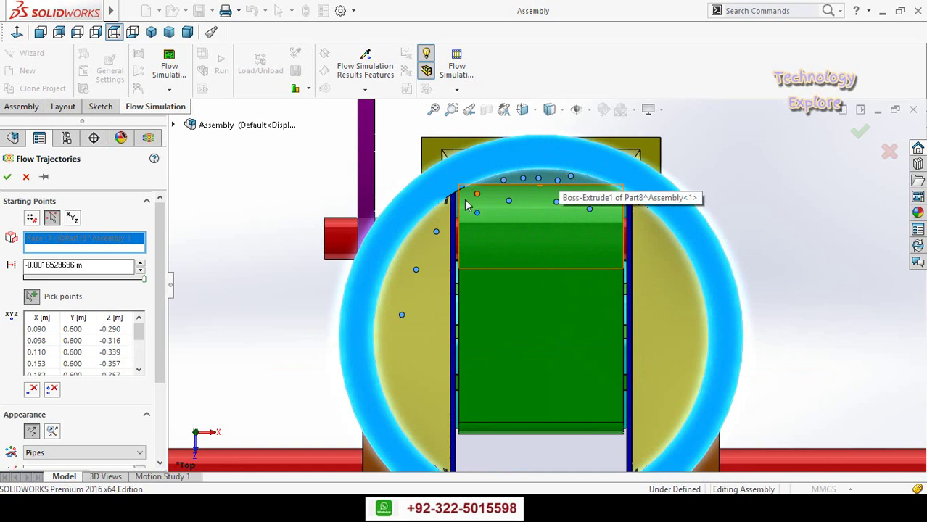
left_click(483, 208)
Step: Pick four starting points down the yellow area on the right side of the inlet opening
left_click(652, 235)
left_click(678, 288)
left_click(672, 339)
left_click(653, 385)
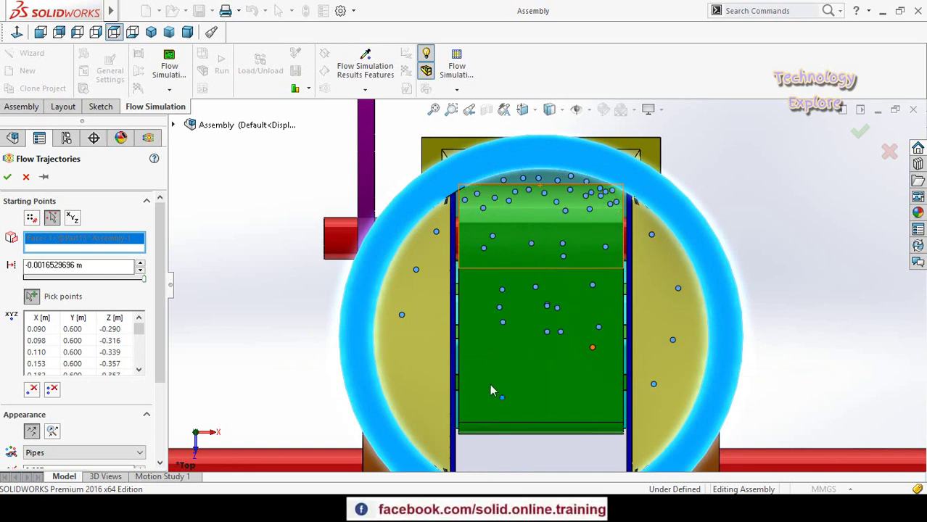
Step: Fill the yellow area on the left side of the inlet opening with densely spaced starting points
left_click_drag(436, 219, 389, 300)
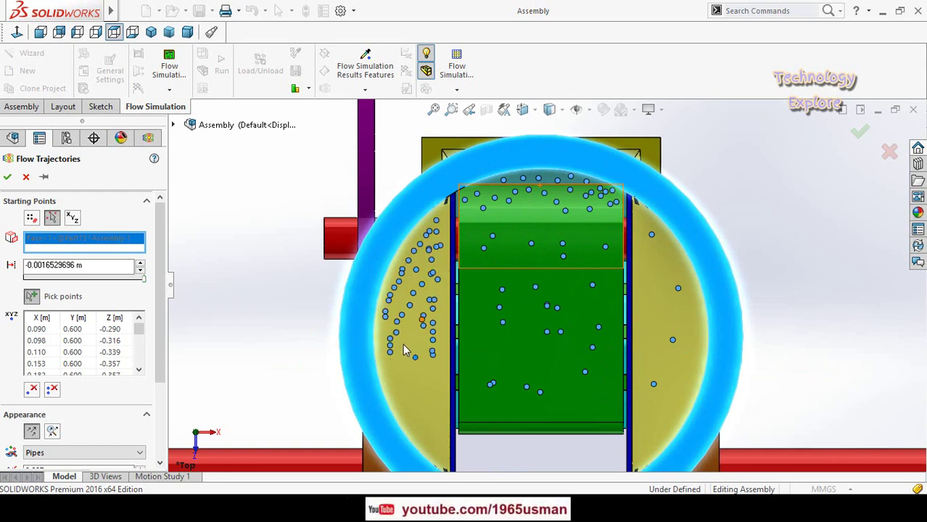
left_click(409, 420)
left_click(413, 426)
left_click(421, 432)
left_click(422, 436)
left_click(435, 444)
left_click(429, 399)
left_click(434, 384)
left_click(420, 395)
middle_click_drag(523, 381, 496, 317, "ctrl")
left_click(412, 394)
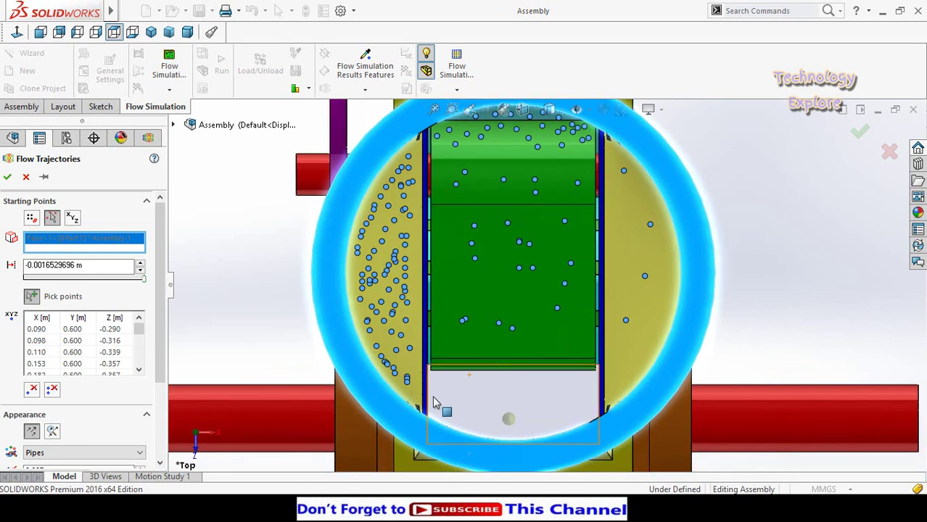
Step: Pick a cluster of starting points in the open gap below the green vane
left_click(443, 411)
left_click(438, 402)
left_click(443, 395)
left_click(437, 387)
left_click(460, 386)
left_click(474, 390)
mouse_move(475, 421)
left_mouse_down()
mouse_move(498, 386)
mouse_move(451, 280)
mouse_move(499, 162)
mouse_move(558, 237)
left_mouse_up()
Step: Scatter additional starting points across the green vane face in the middle of the inlet opening
left_click(554, 250)
left_click(541, 266)
left_click(539, 286)
left_click(523, 302)
left_click(505, 300)
left_click(475, 295)
left_click(463, 309)
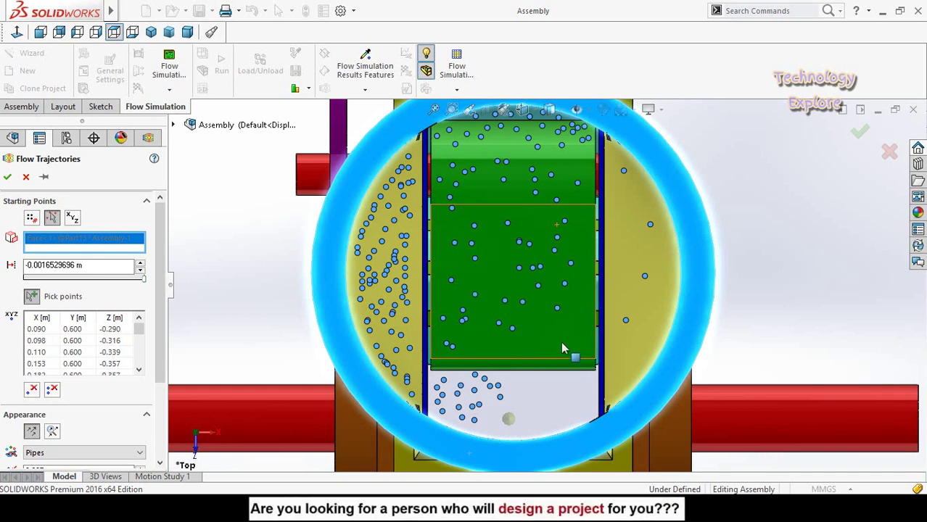
left_click(525, 331)
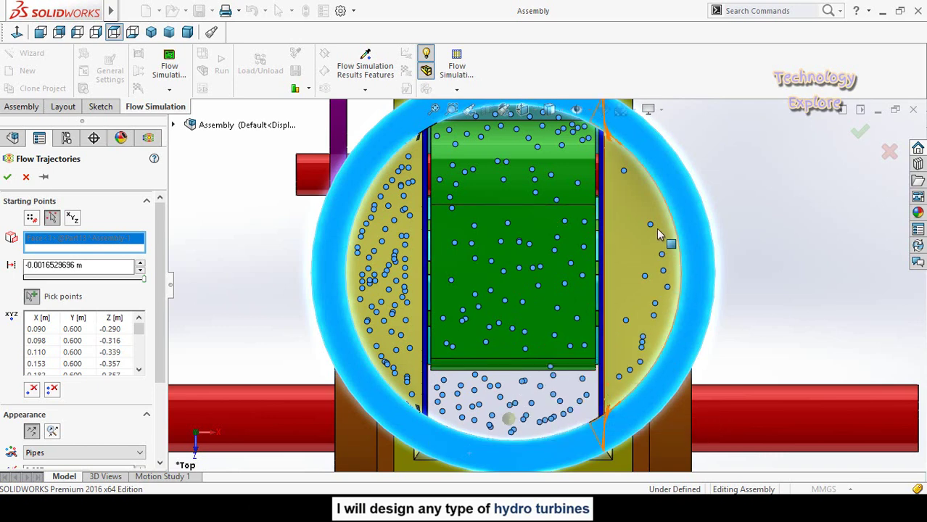
Step: Fill the remaining yellow area on the right side of the inlet opening with more starting points
left_click(615, 306)
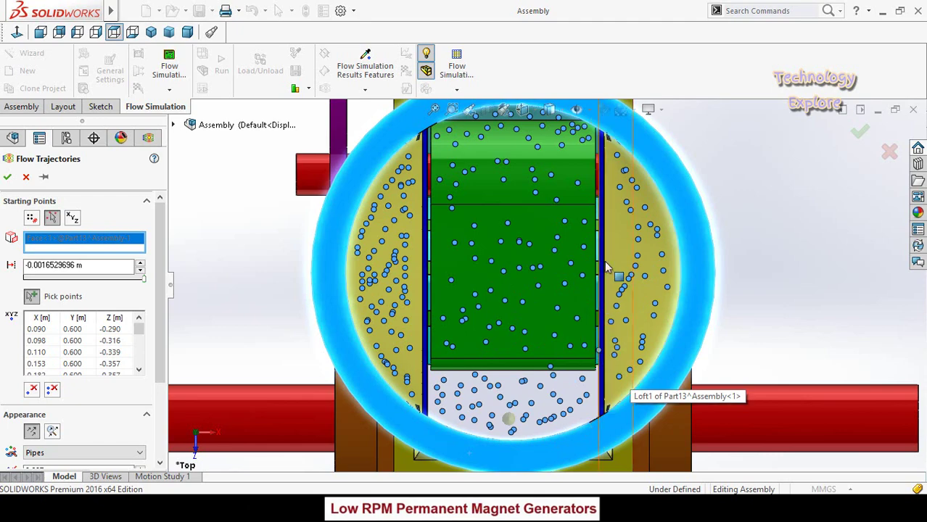
scroll(611, 255, "up", 4)
middle_click_drag(345, 268, 379, 285)
scroll(2, 390, "down", 3)
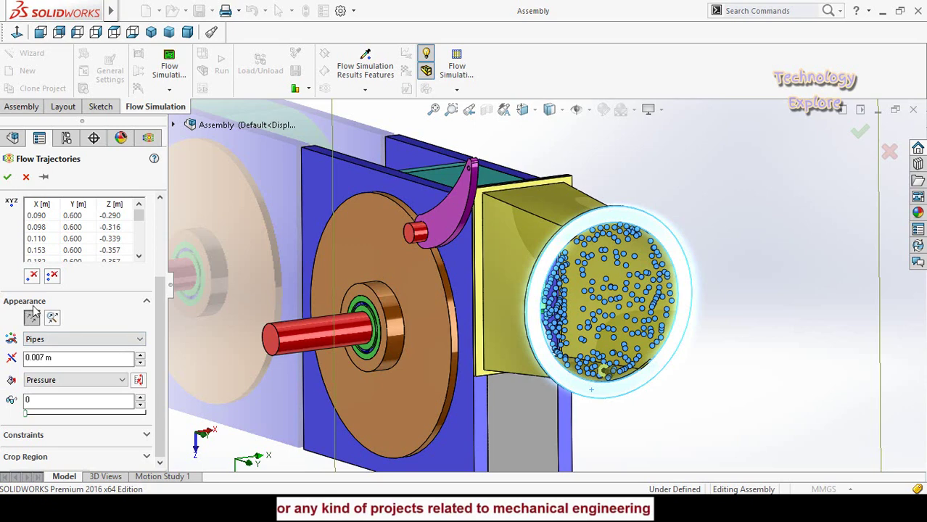
scroll(340, 360, "up", 2)
middle_click_drag(296, 347, 300, 347)
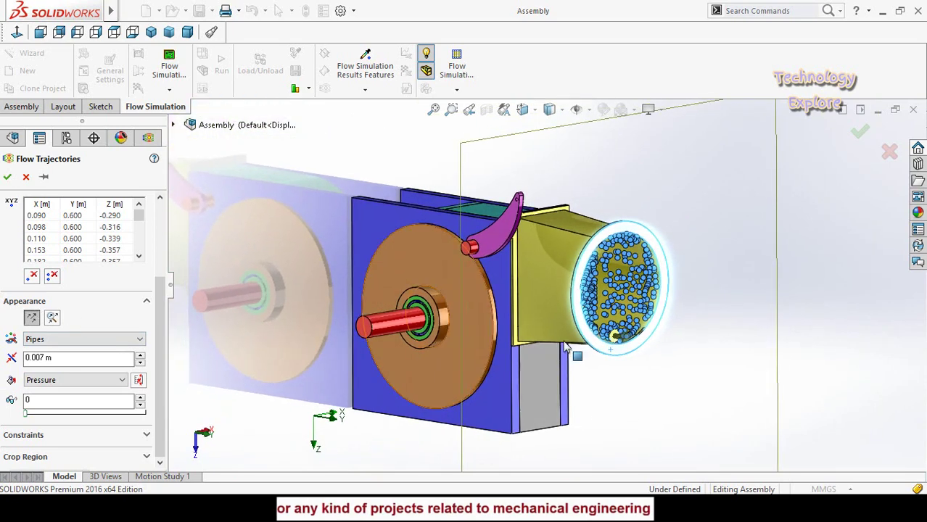
Step: Set the trajectory appearance to Lines with a line width of 1
left_click(78, 341)
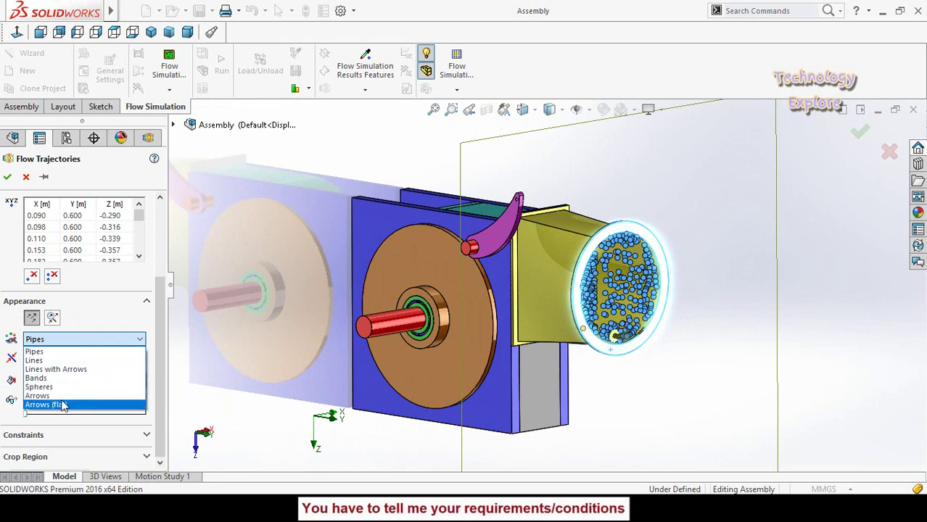
left_click(55, 361)
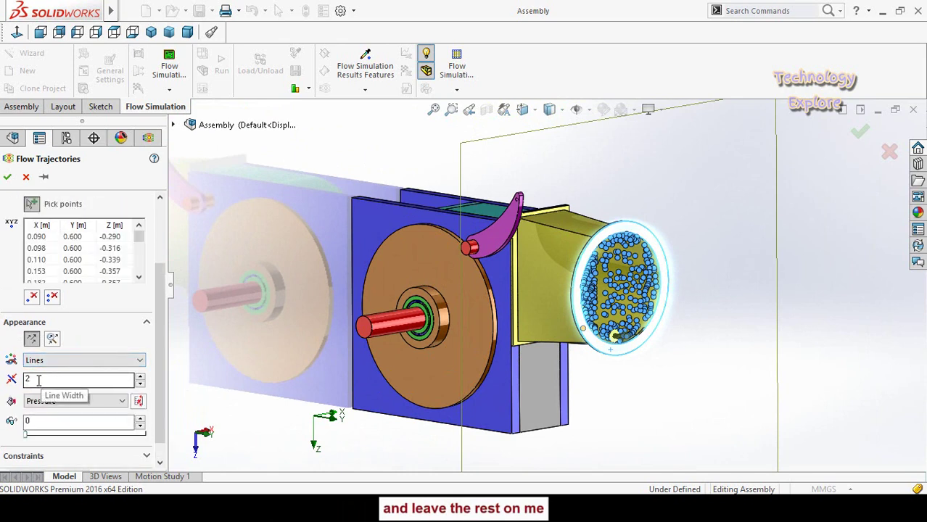
double_click(39, 381)
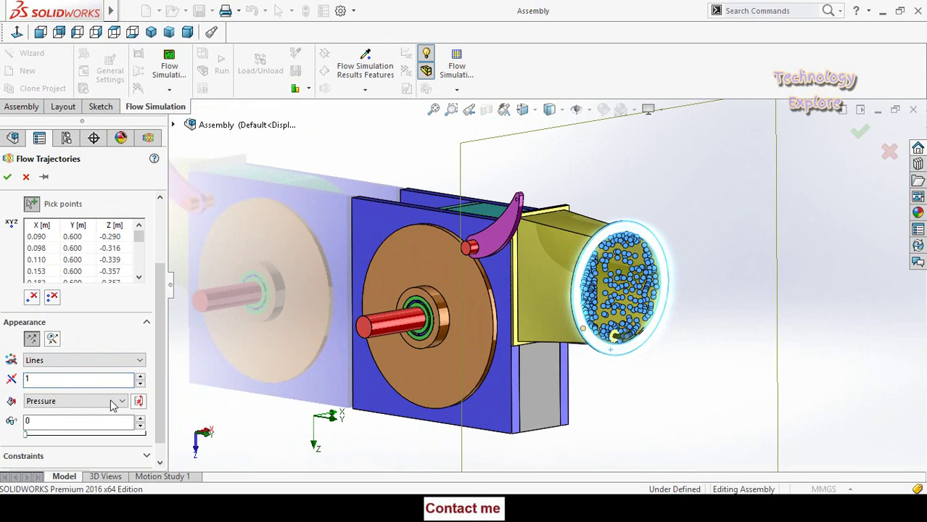
Step: Color the trajectories by Velocity and accept the Flow Trajectories definition
scroll(109, 403, "down", 1)
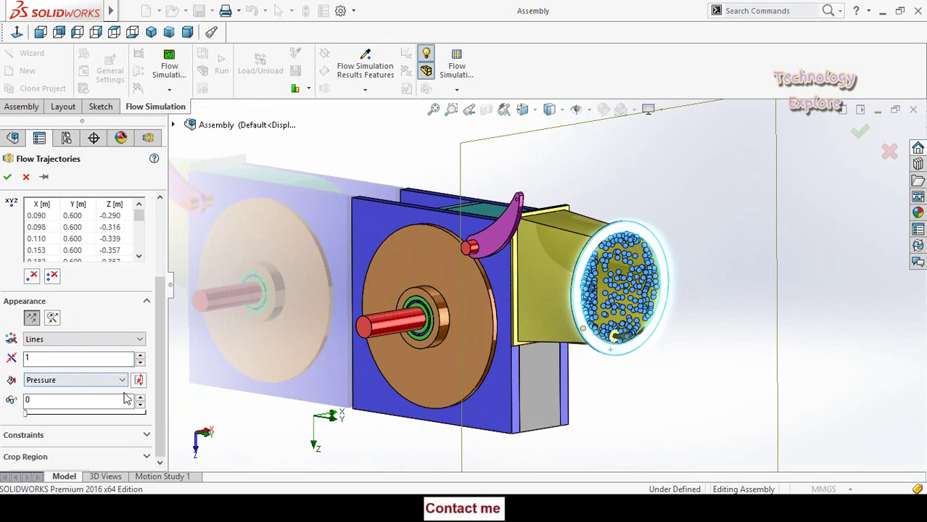
left_click(63, 384)
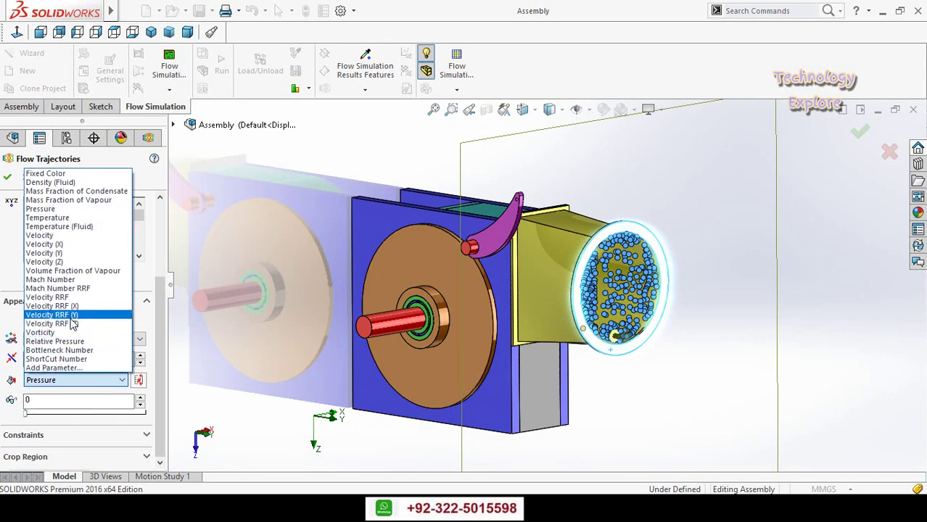
left_click(45, 235)
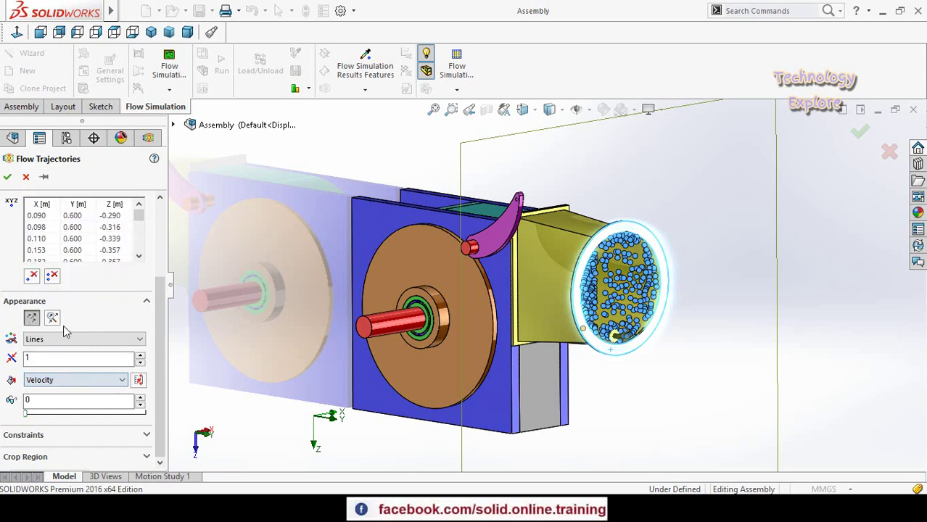
left_click(53, 383)
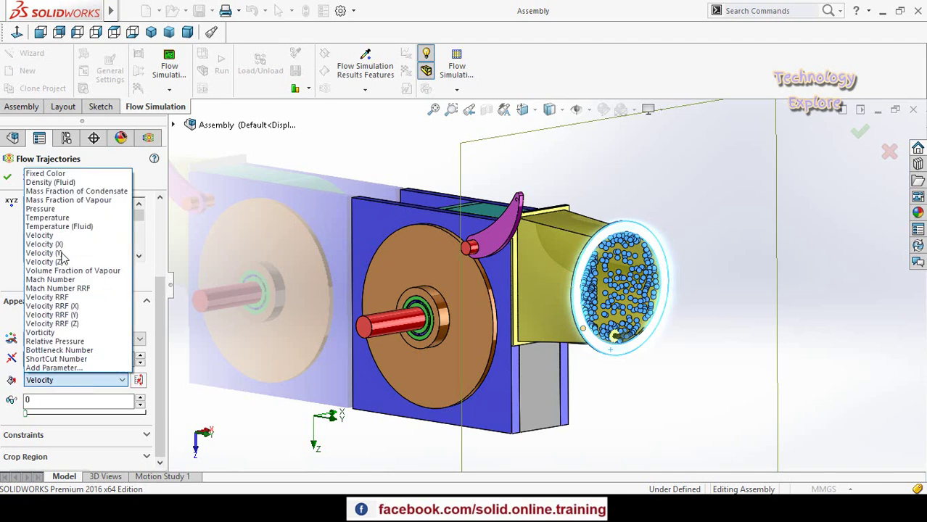
left_click(20, 410)
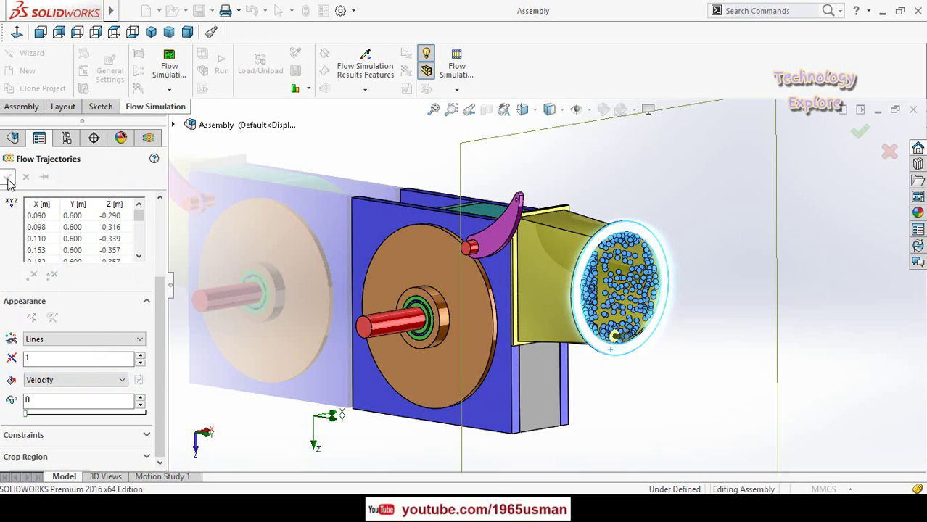
left_click(7, 177)
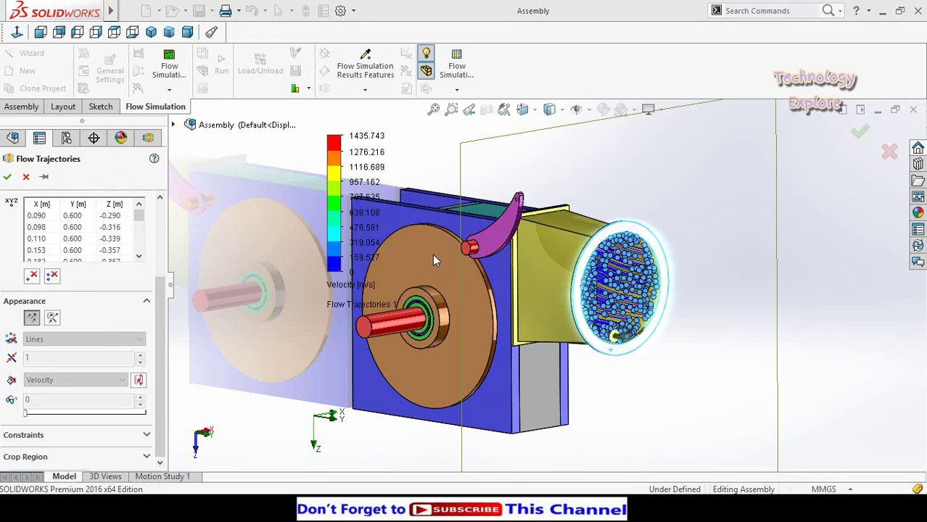
Step: Set the maximum of the velocity color legend to 110 m/s
middle_click_drag(517, 358, 547, 368)
scroll(548, 367, "up", 2)
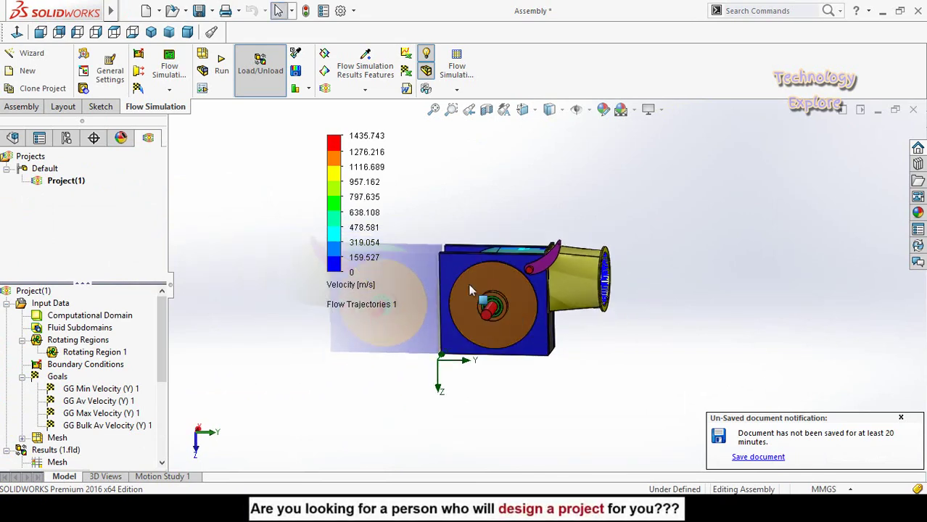
scroll(476, 260, "down", 3)
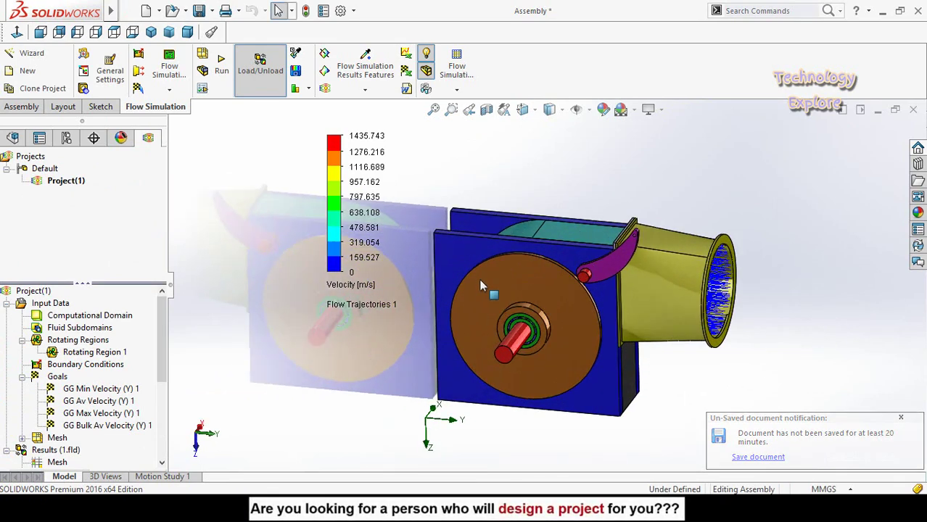
scroll(484, 255, "up", 2)
scroll(396, 262, "down", 2)
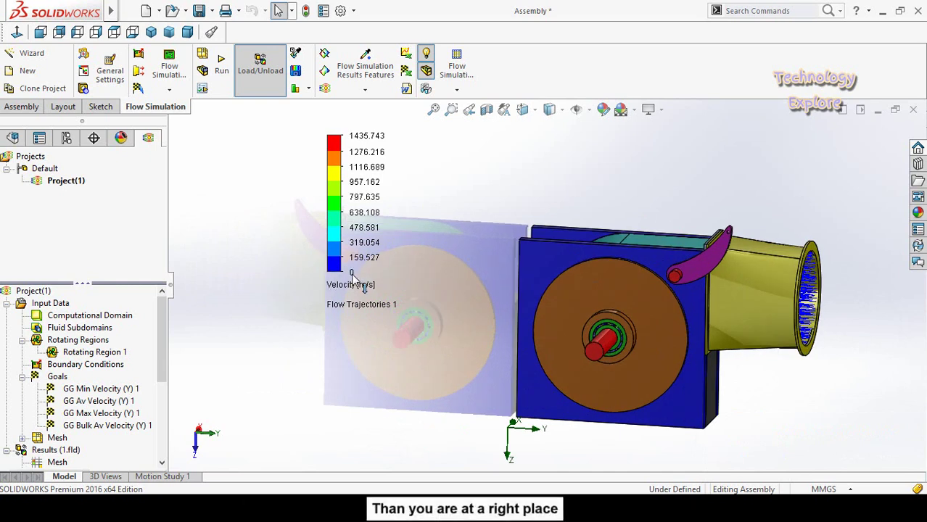
left_click(366, 138)
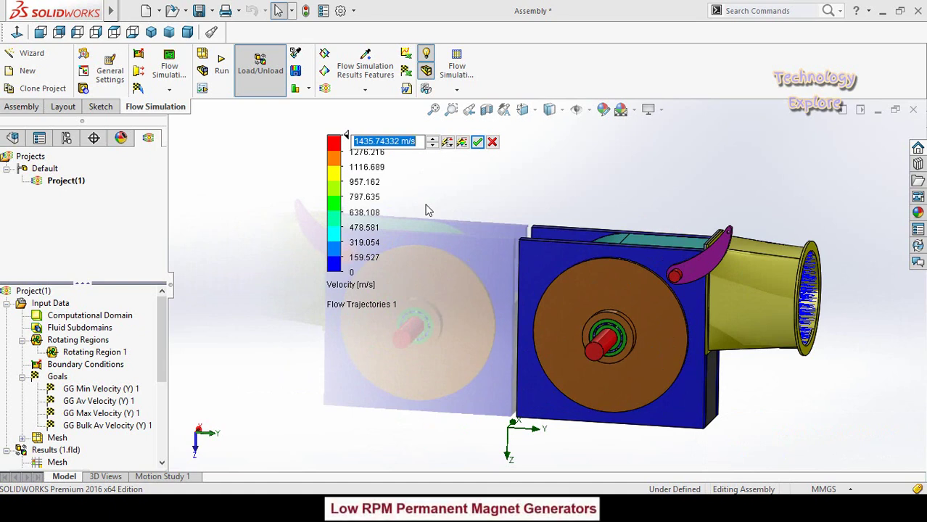
type("110")
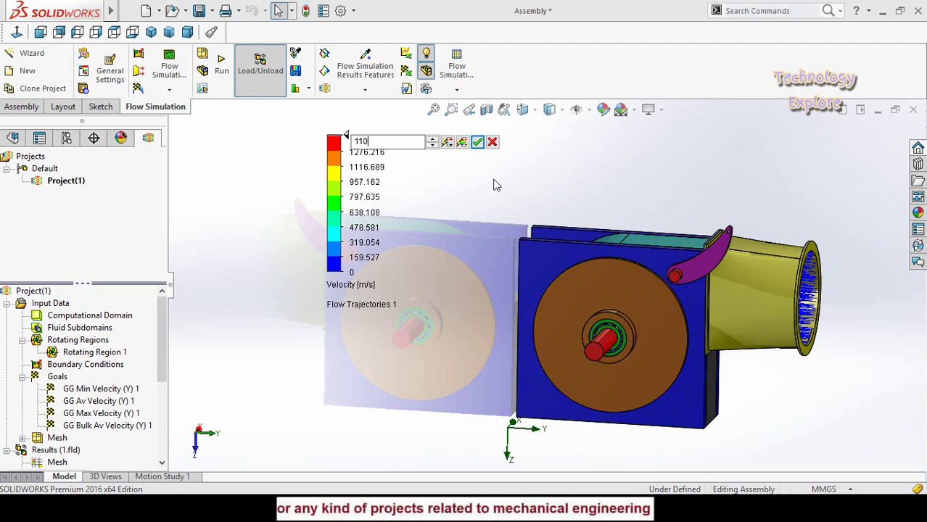
left_click(477, 143)
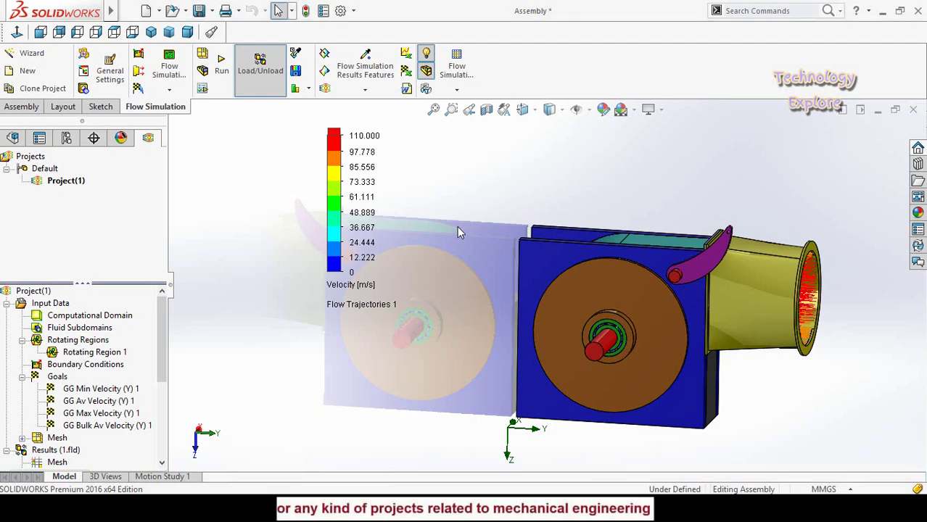
Step: Hide the blue front side plate of the housing and the round brown cover over the runner
middle_click_drag(456, 231, 458, 261)
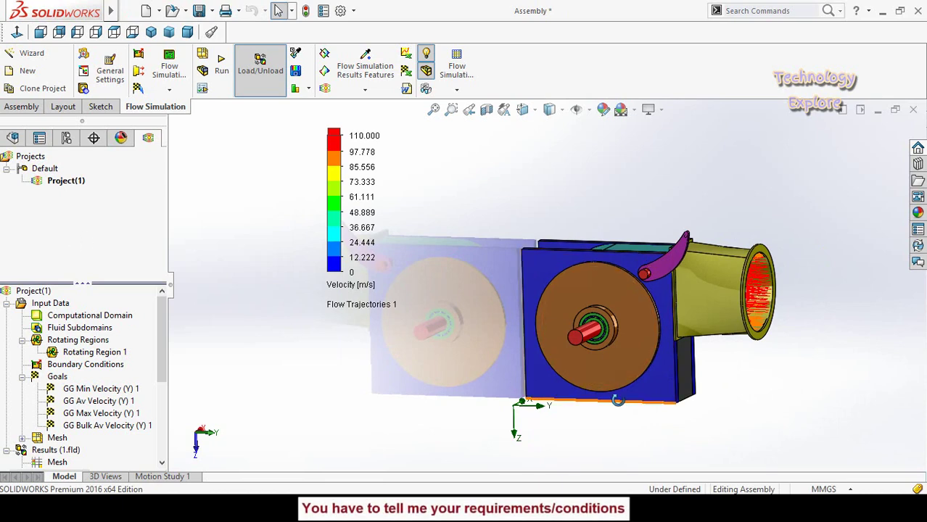
middle_click_drag(503, 387, 623, 425)
middle_click_drag(659, 364, 654, 351)
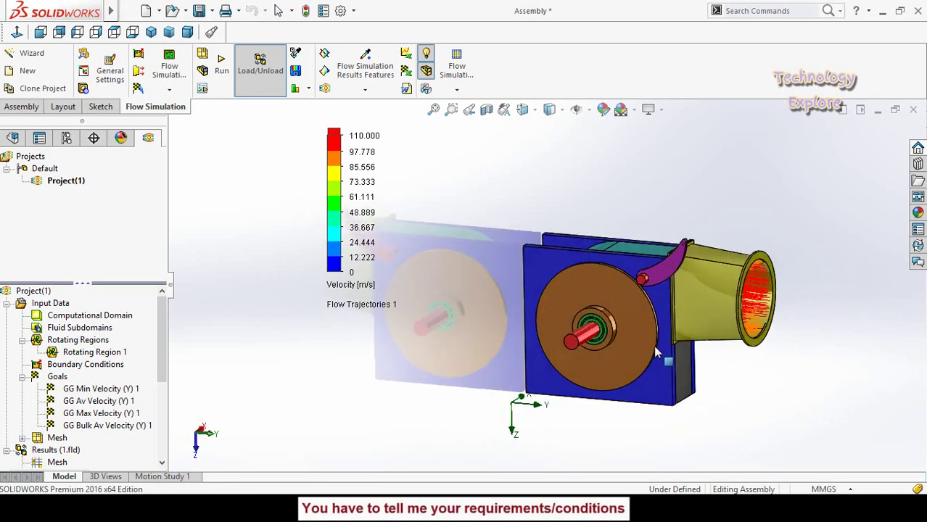
scroll(693, 303, "down", 1)
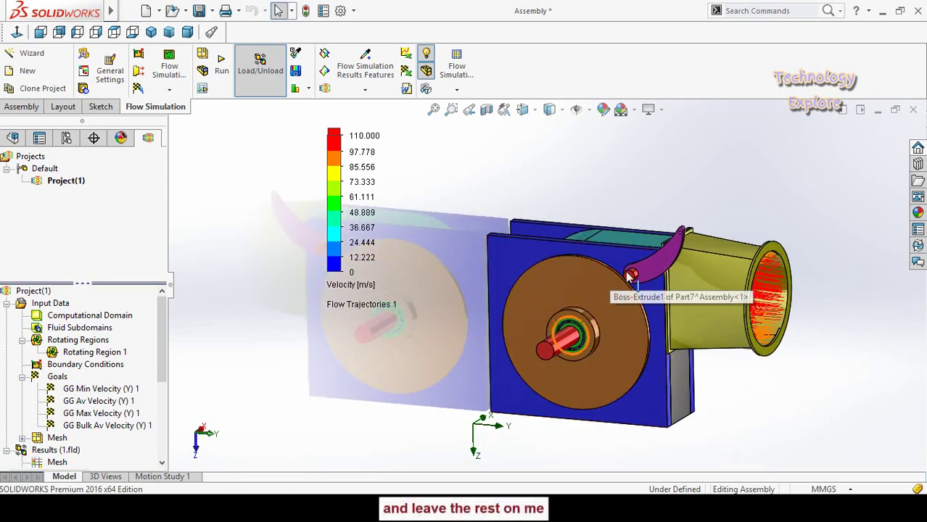
left_click(642, 314)
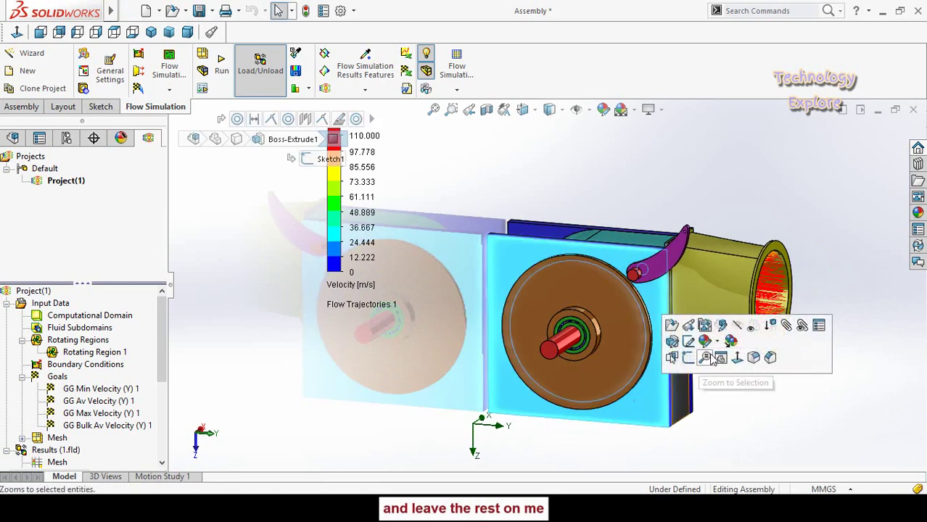
left_click(737, 326)
left_click(602, 376)
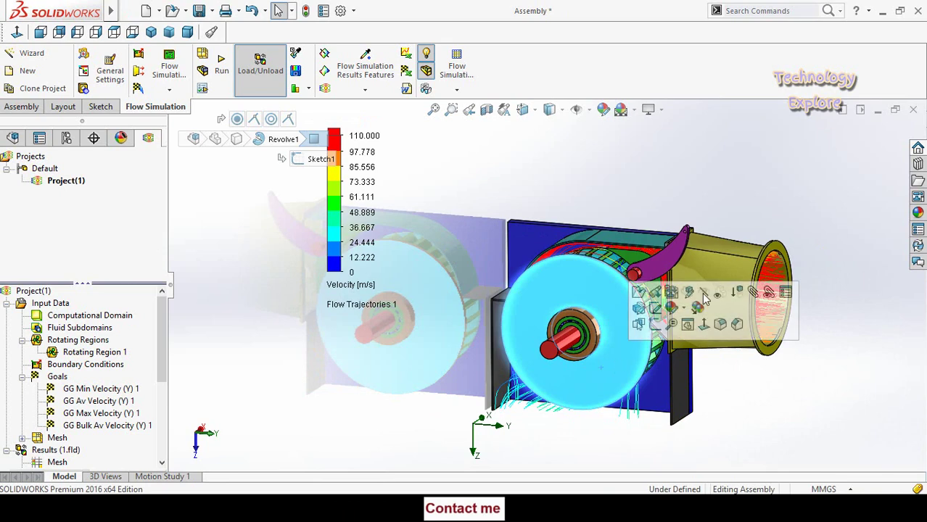
left_click(717, 293)
Step: Hide the front runner disc and the bearing around the shaft to expose the blades
scroll(612, 322, "down", 3)
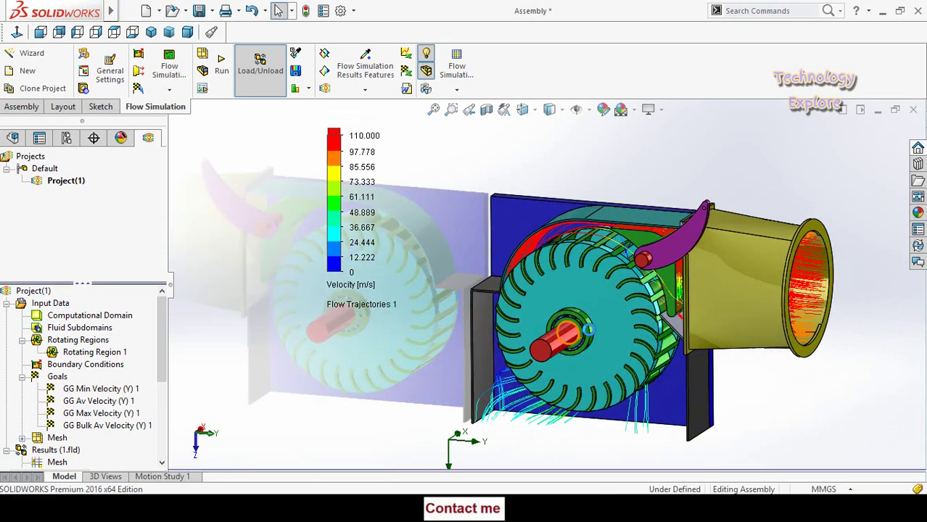
left_click(610, 321)
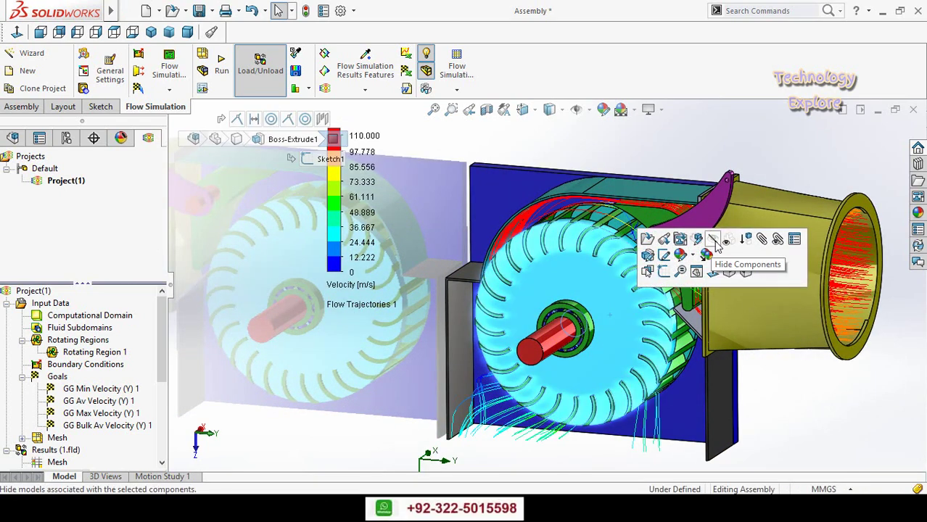
left_click(698, 245)
left_click(555, 335)
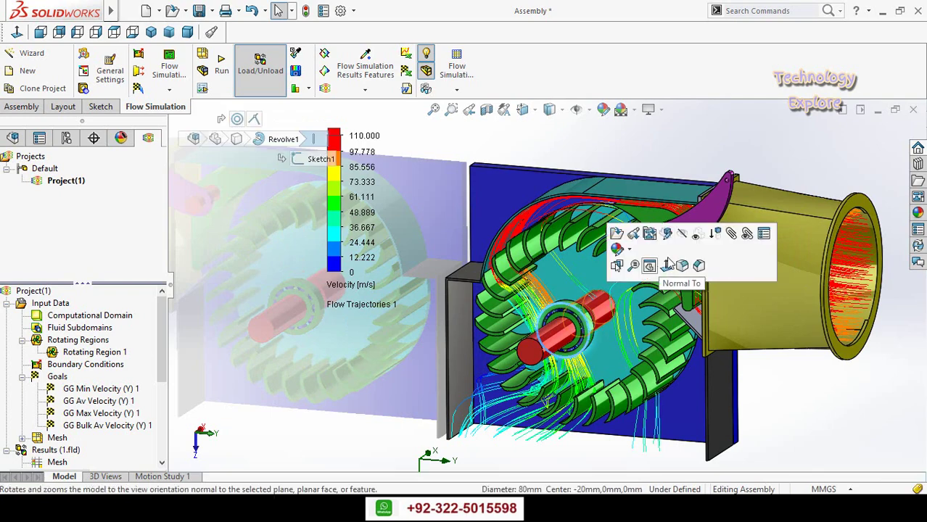
left_click(685, 245)
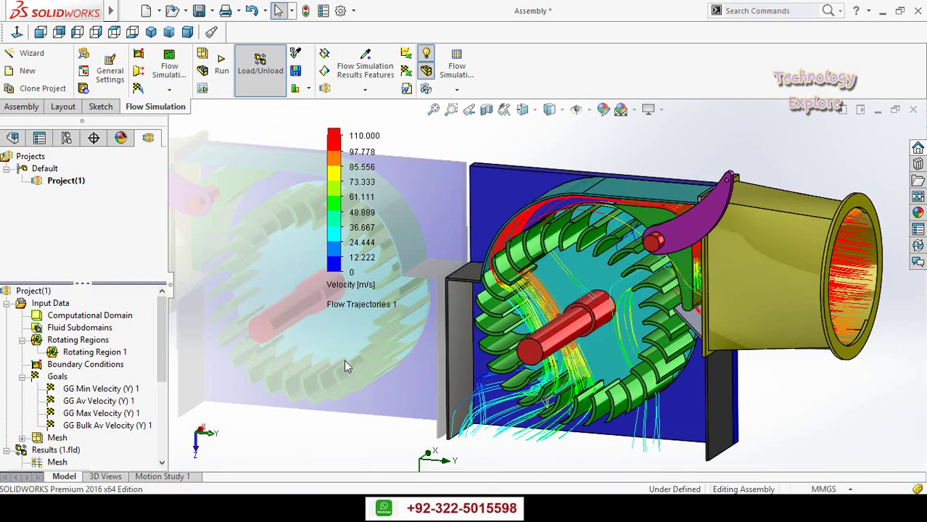
Step: Examine the velocity trajectories through the runner blades and housing in a view straight onto the runner face
middle_click_drag(344, 360, 364, 334)
key("space")
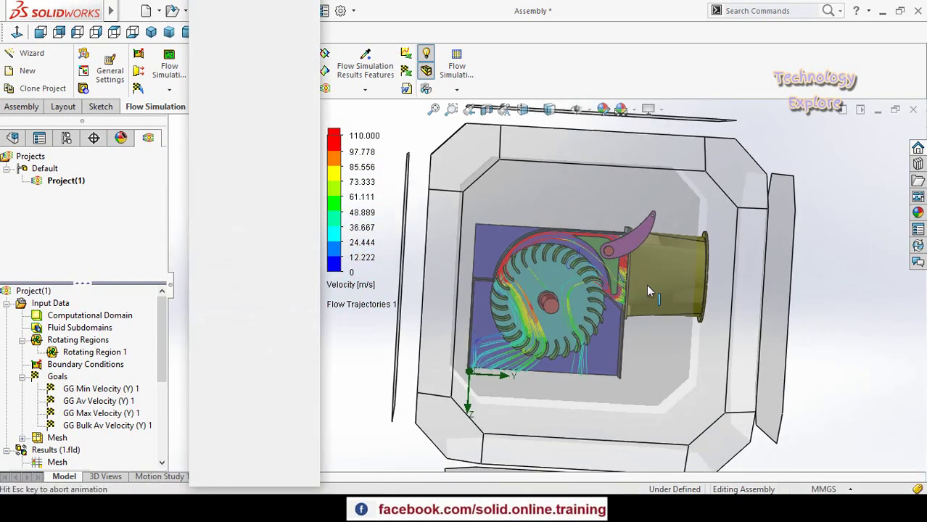
left_click(523, 234)
scroll(537, 336, "up", 4)
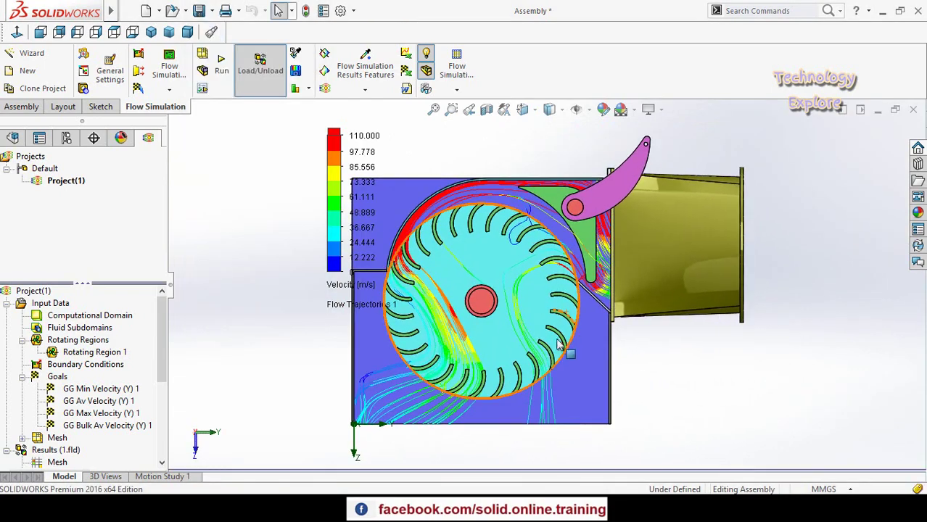
middle_click_drag(505, 305, 578, 284, "ctrl")
scroll(551, 229, "up", 1)
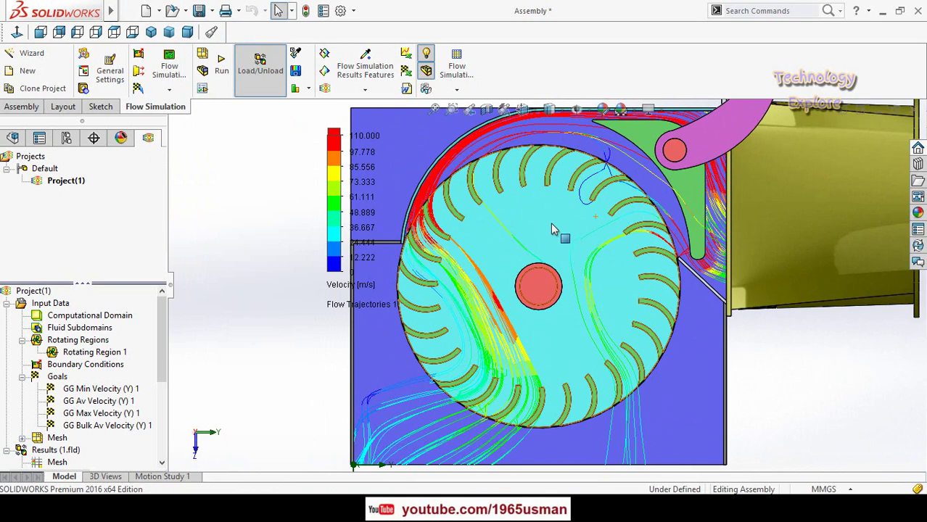
scroll(544, 240, "down", 3)
scroll(591, 191, "up", 2)
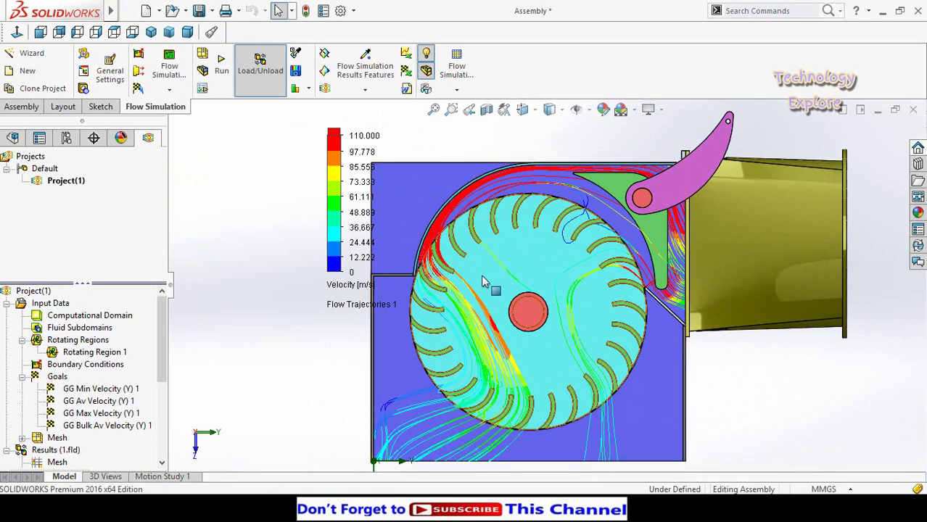
scroll(447, 426, "up", 2)
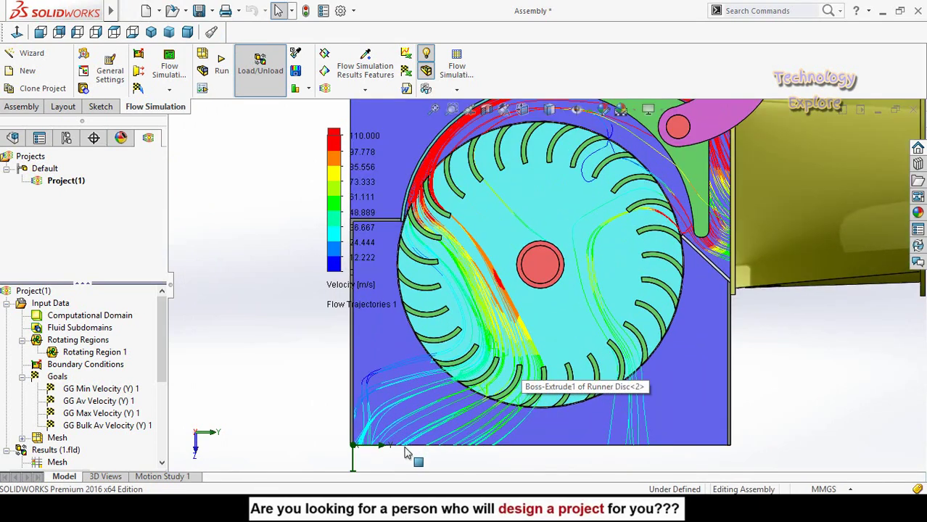
scroll(448, 428, "down", 2)
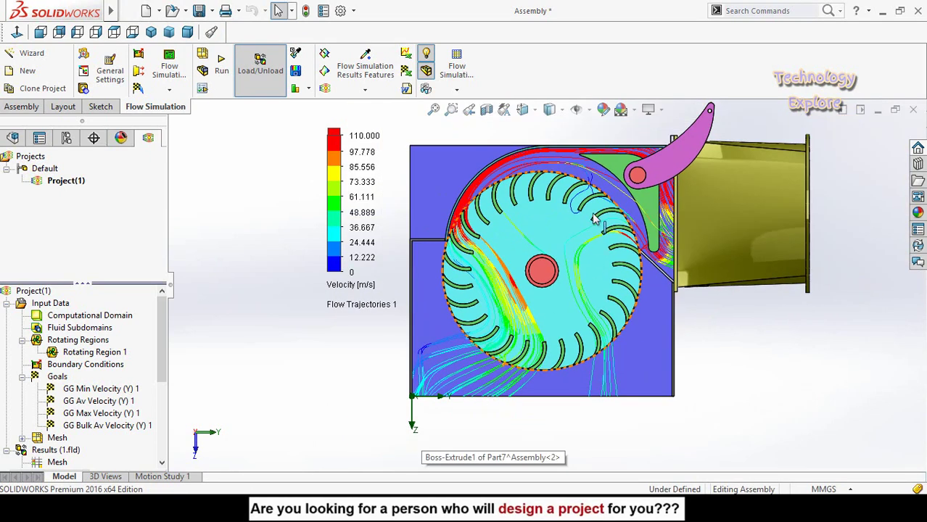
scroll(480, 204, "down", 1)
scroll(549, 243, "up", 2)
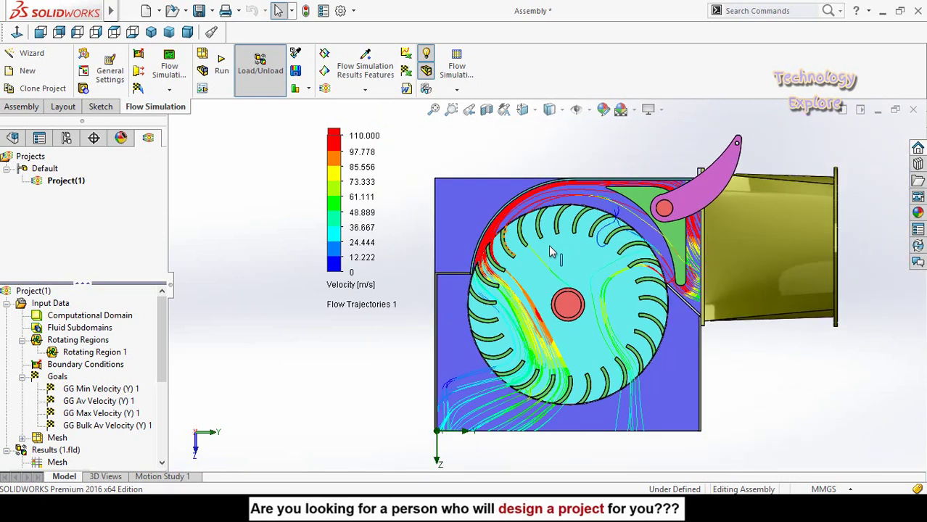
scroll(575, 230, "down", 1)
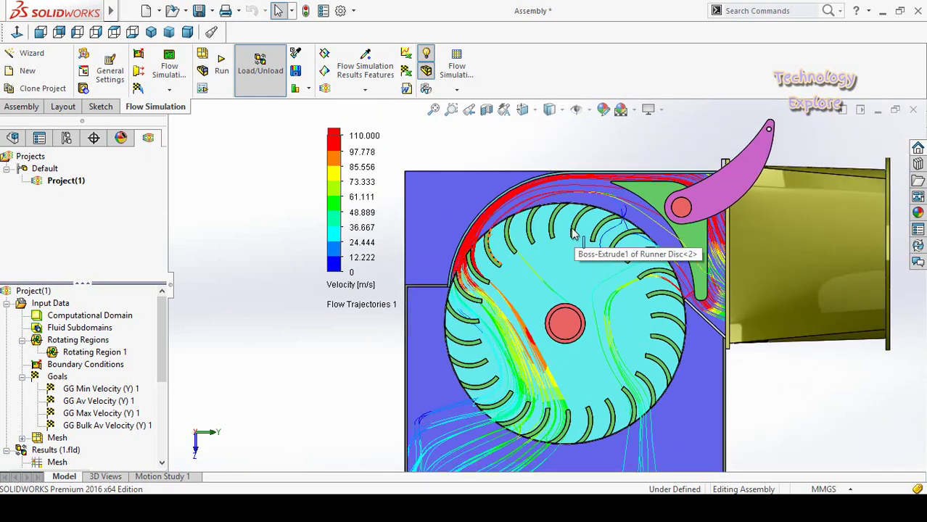
Step: Switch the trajectory color parameter to Pressure and inspect the pressure along the flow through the turbine
left_click(350, 287)
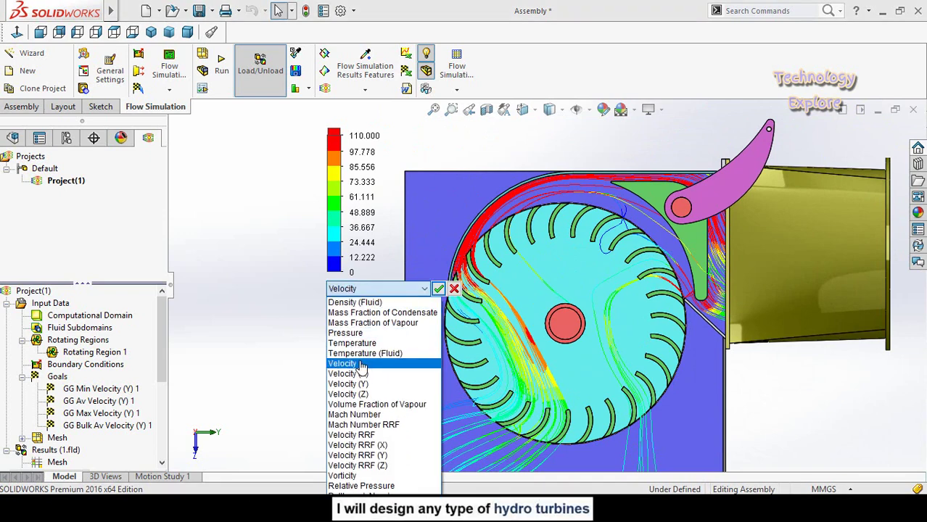
left_click(353, 333)
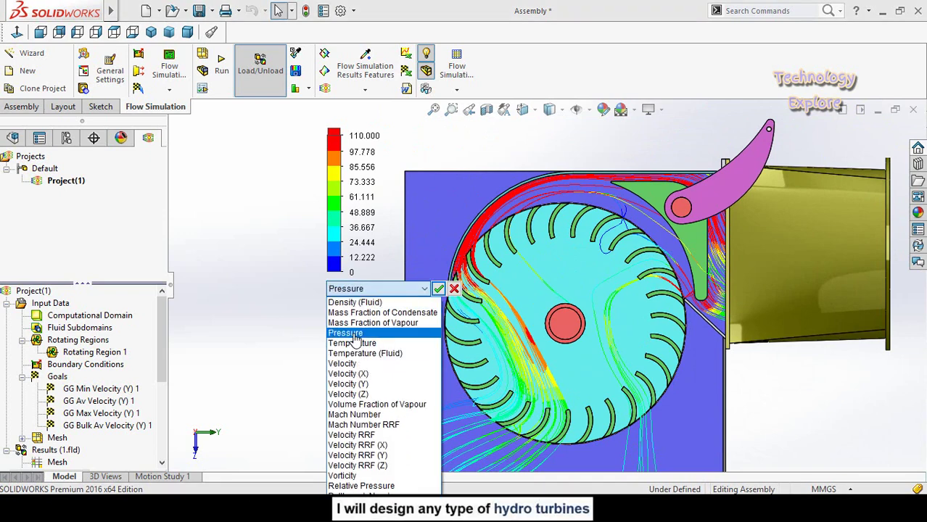
left_click(354, 334)
left_click(439, 289)
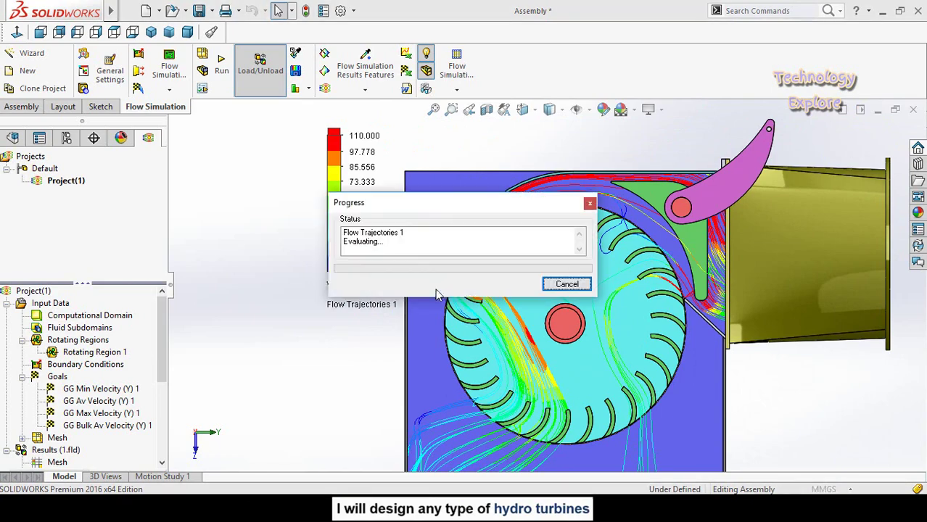
scroll(584, 368, "up", 2)
scroll(656, 338, "down", 2)
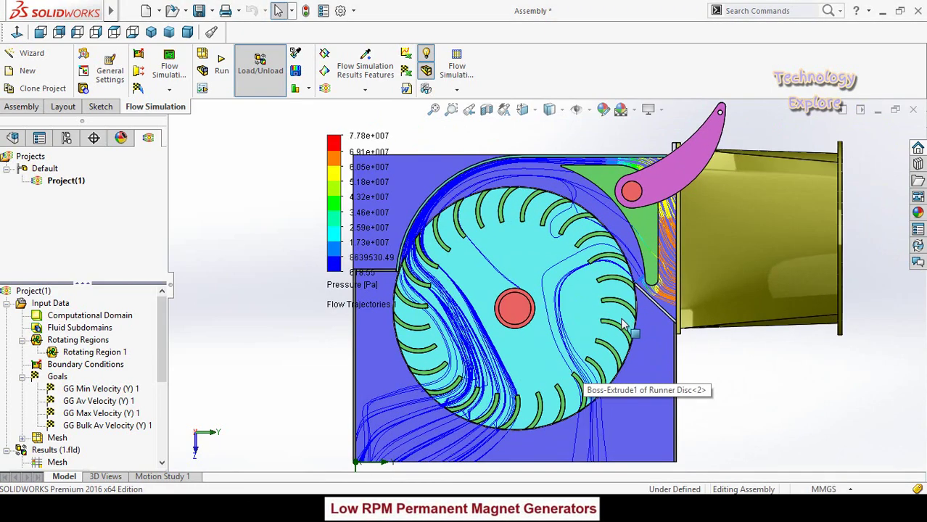
scroll(625, 325, "up", 2)
scroll(478, 300, "down", 1)
scroll(491, 294, "up", 2)
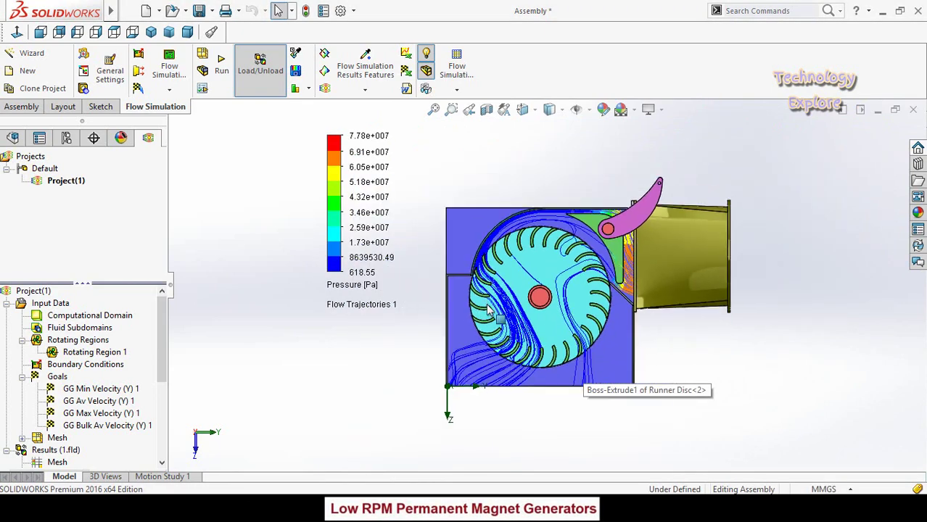
scroll(482, 308, "down", 2)
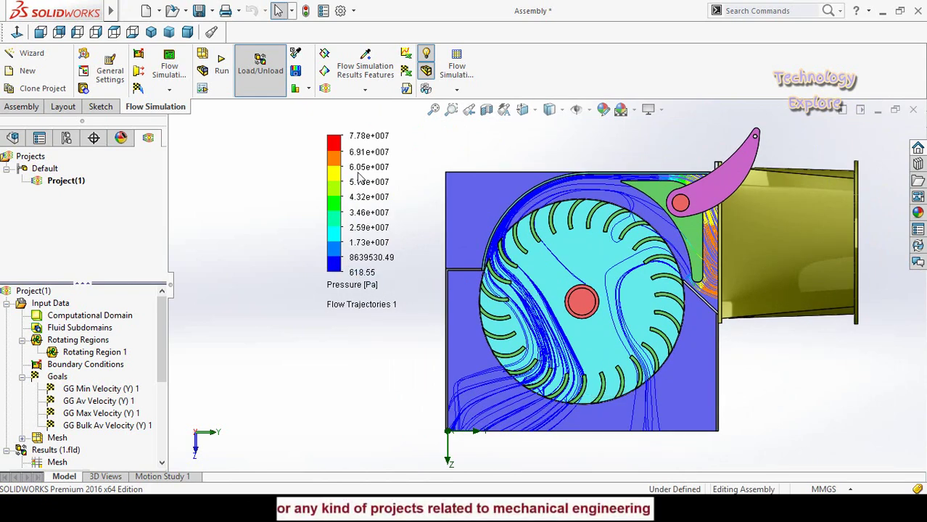
Step: Switch the trajectory color parameter back to Velocity and clear the selection
left_click(368, 287)
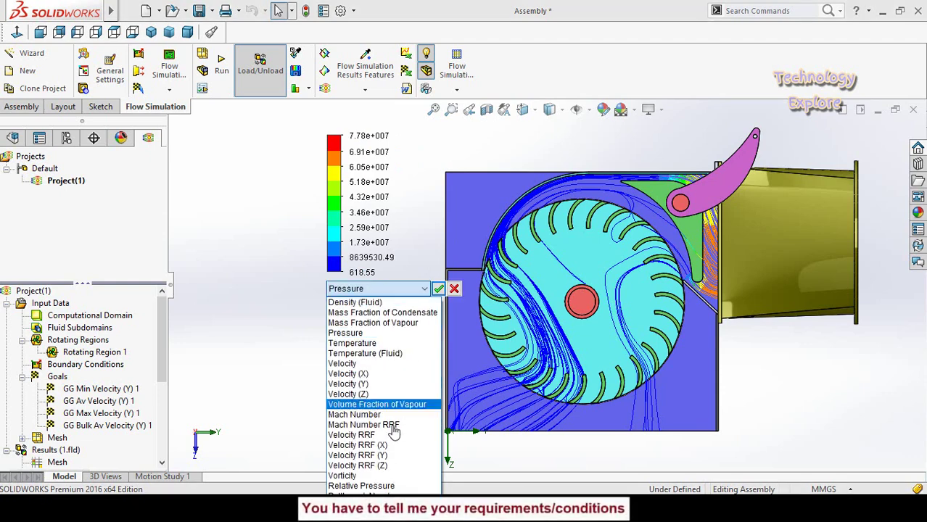
left_click(353, 365)
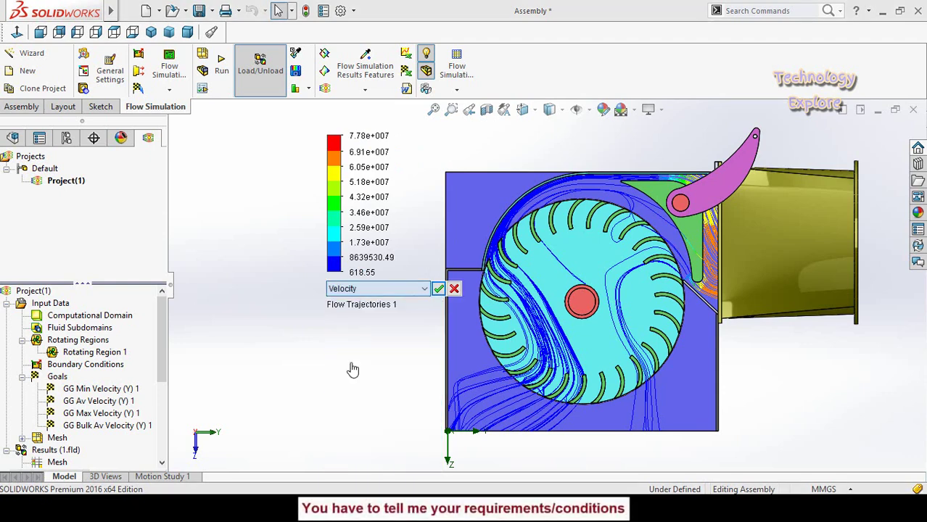
left_click(439, 290)
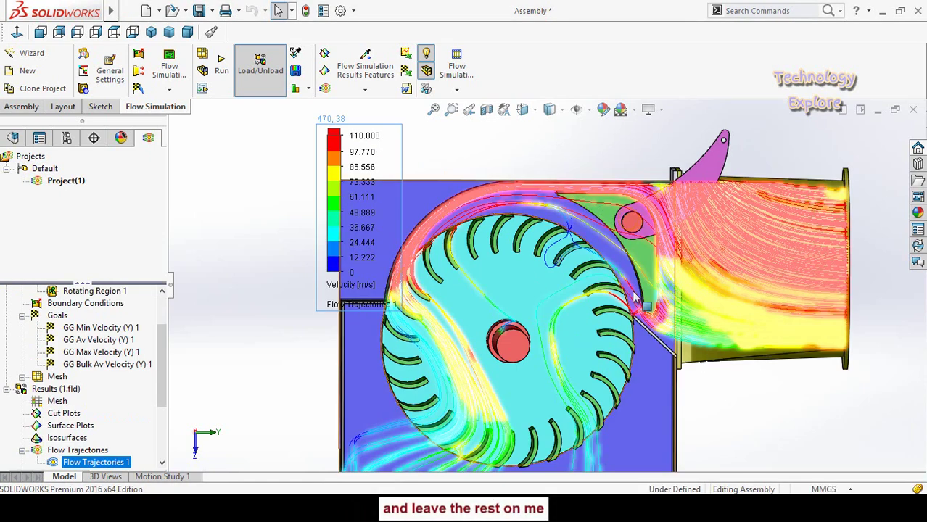
left_click(288, 284)
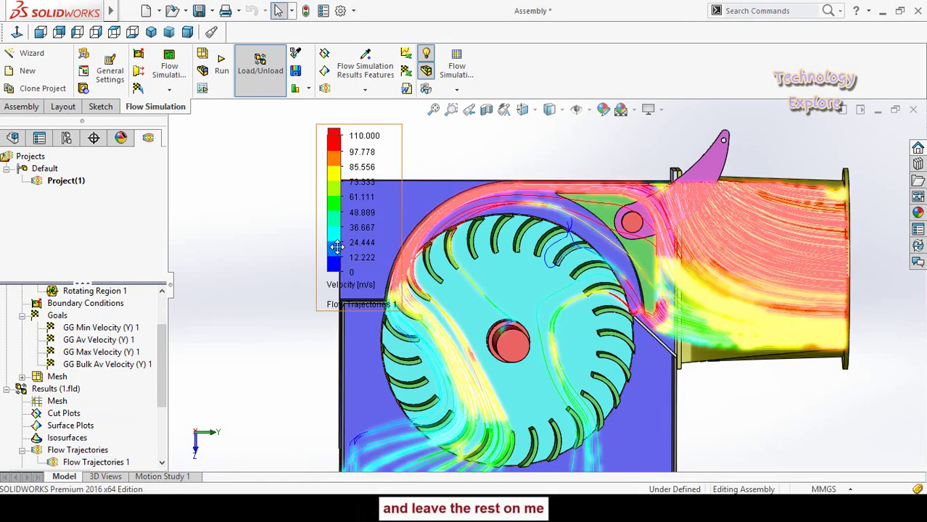
Step: Rotate the green guide vane about its pivot so its tip moves down toward the runner
scroll(633, 202, "down", 2)
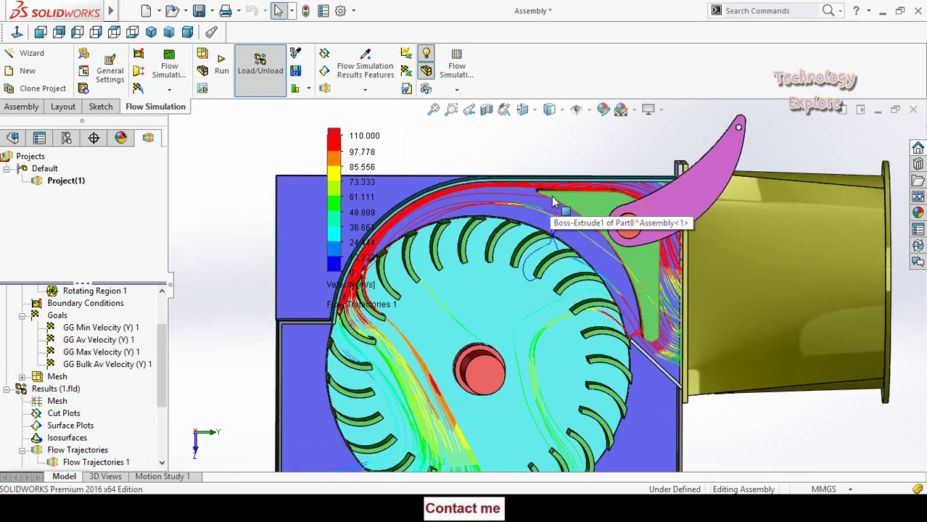
left_click_drag(542, 201, 535, 226)
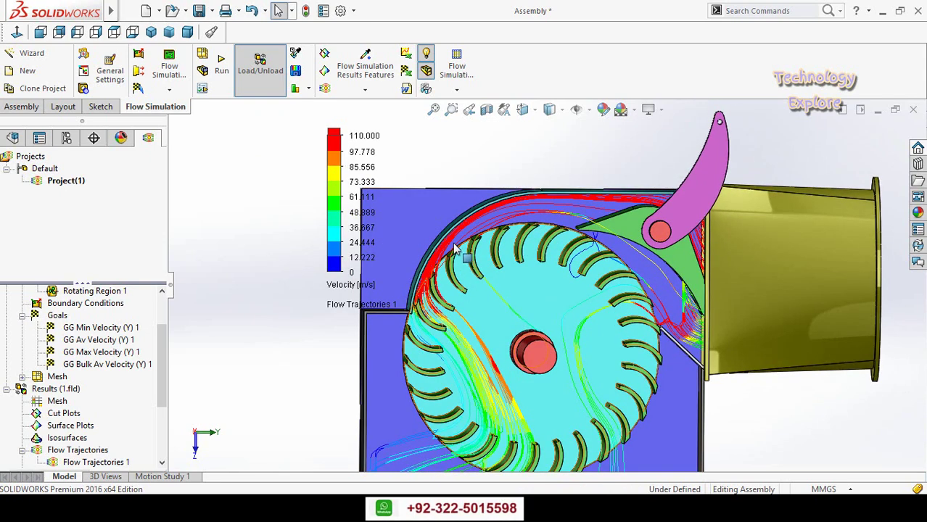
scroll(575, 226, "up", 2)
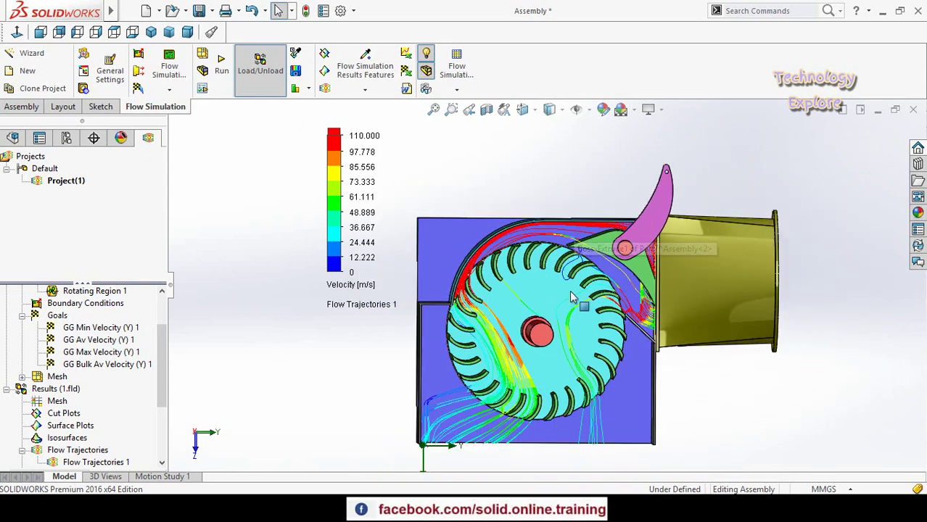
middle_click_drag(572, 294, 542, 306)
scroll(532, 303, "up", 2)
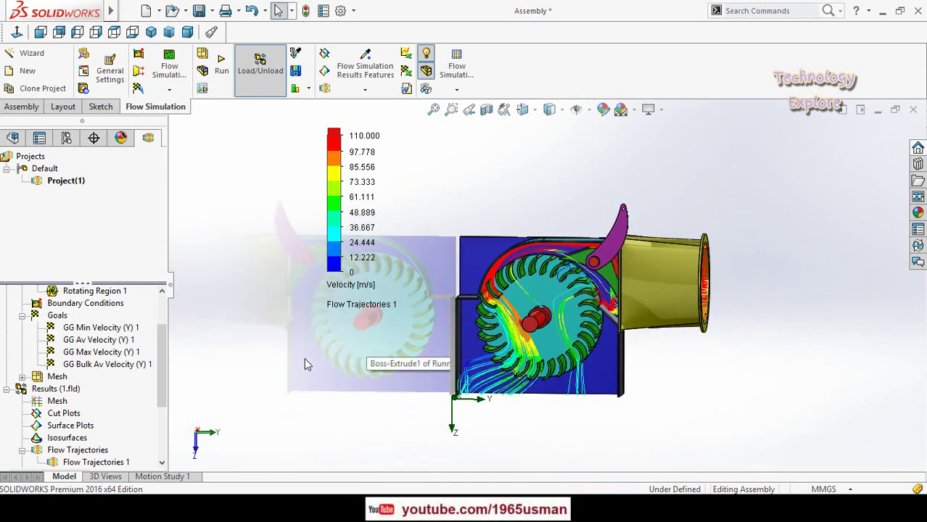
Step: Rerun the Project(1) flow calculation without resetting the computational domain but with mesh settings reset, and close the solver window once it finishes
right_click(72, 186)
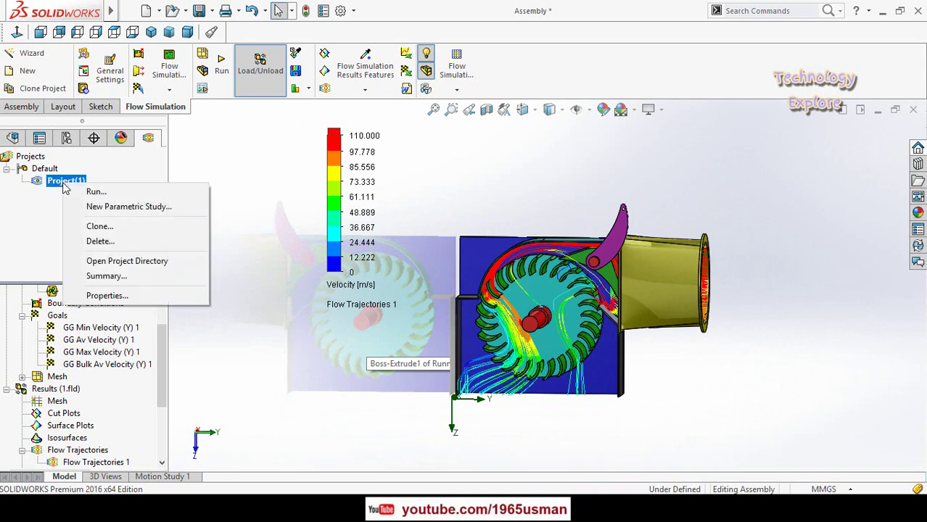
left_click(81, 194)
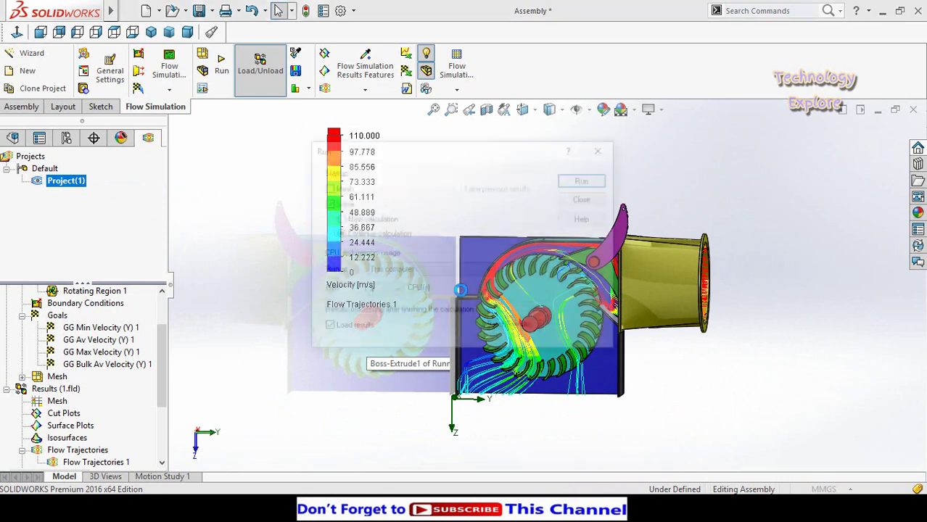
left_click(583, 179)
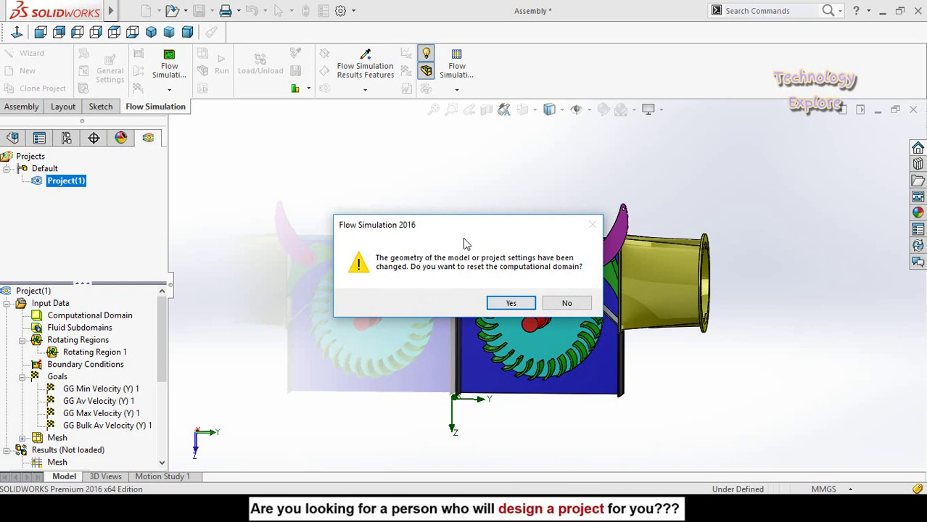
left_click_drag(462, 232, 385, 187)
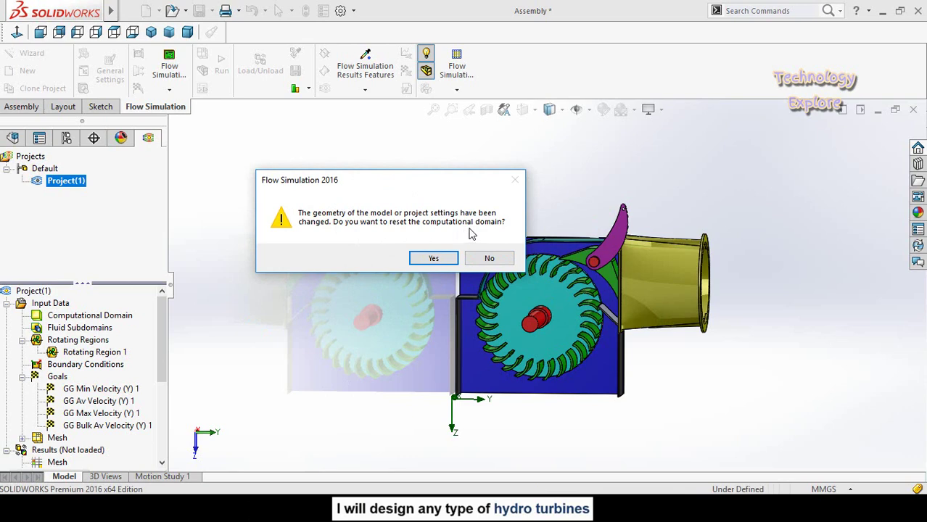
left_click(489, 258)
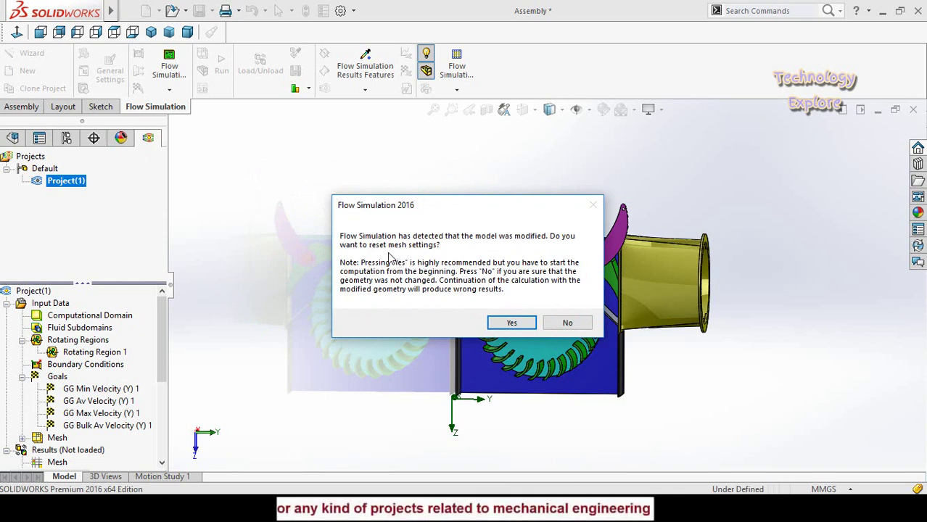
left_click(510, 324)
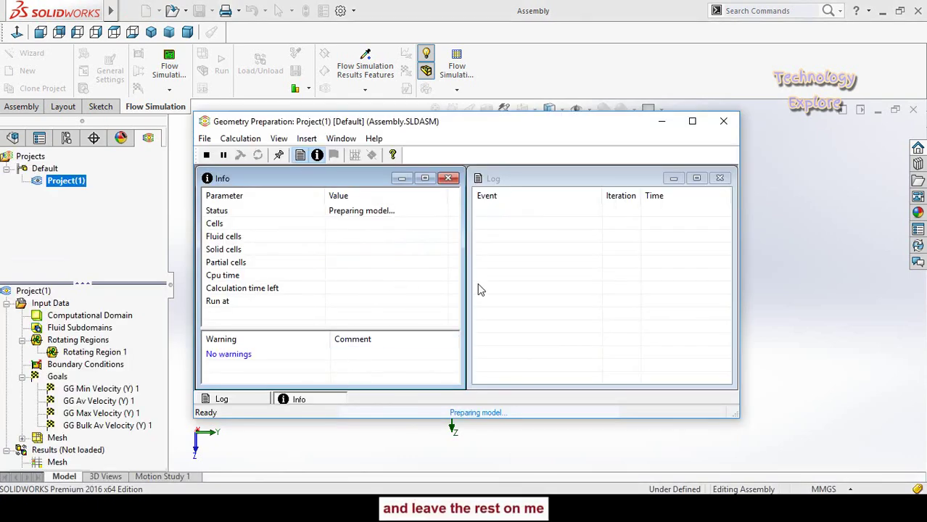
left_click_drag(506, 123, 341, 100)
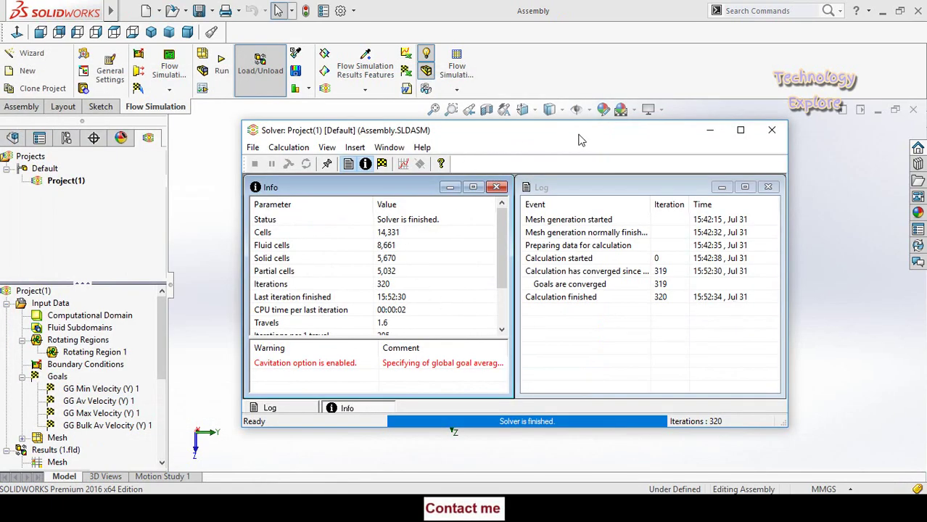
left_click_drag(581, 139, 559, 136)
left_click(750, 128)
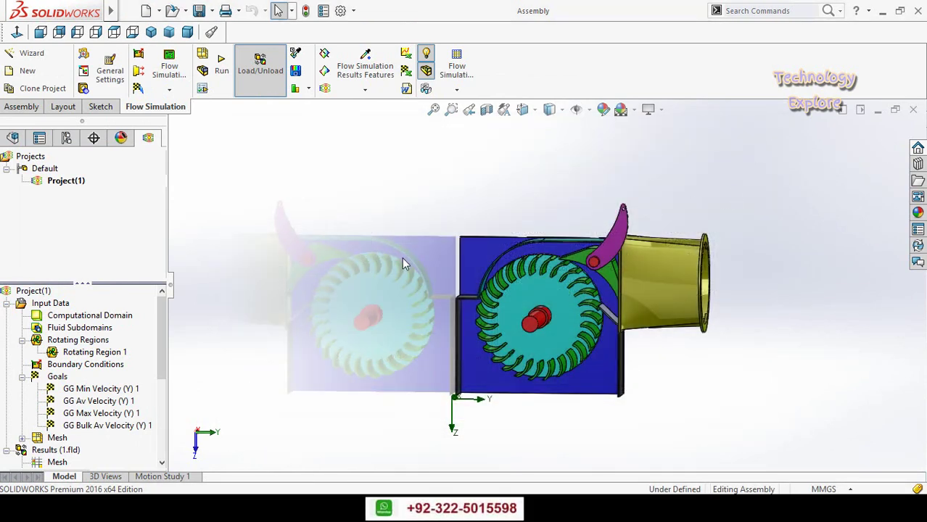
Step: Show the Flow Trajectories 1 plot for the new guide vane position and clear the selection
middle_click_drag(405, 264, 508, 229)
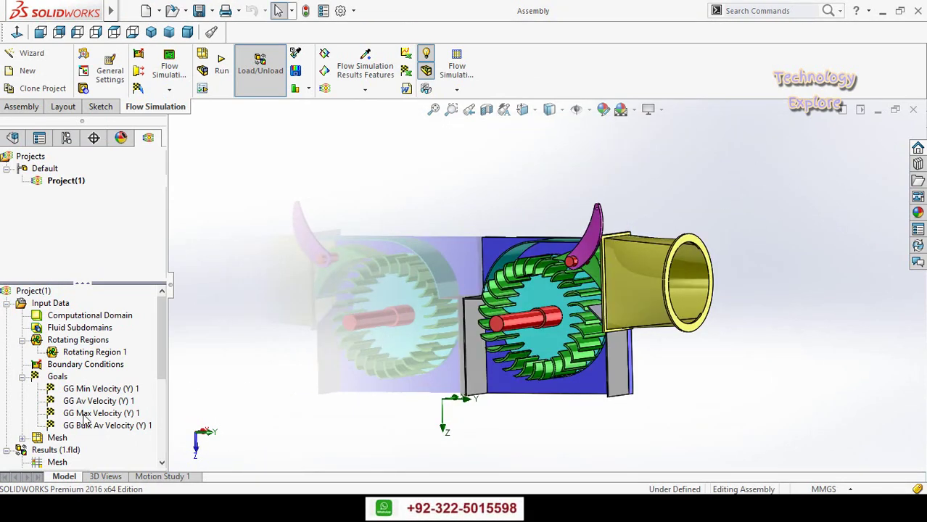
scroll(2, 421, "down", 4)
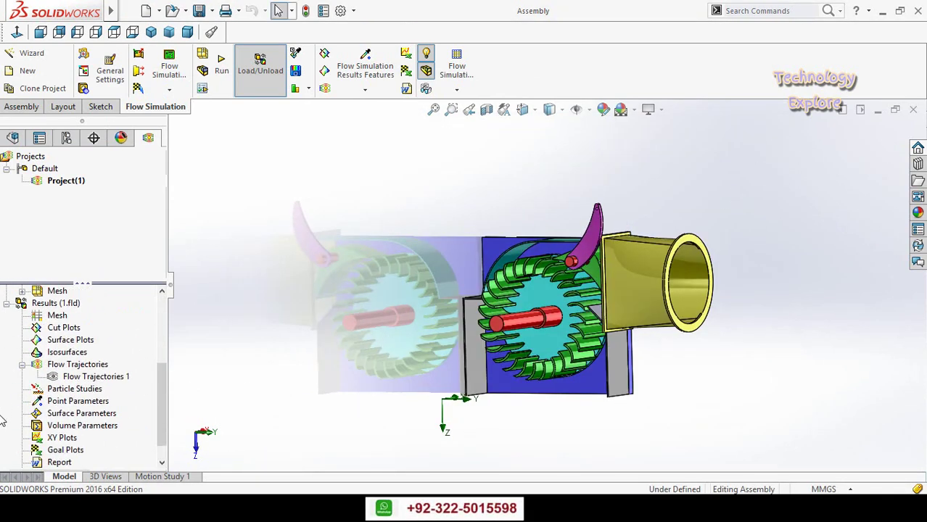
left_click(53, 378)
right_click(61, 380)
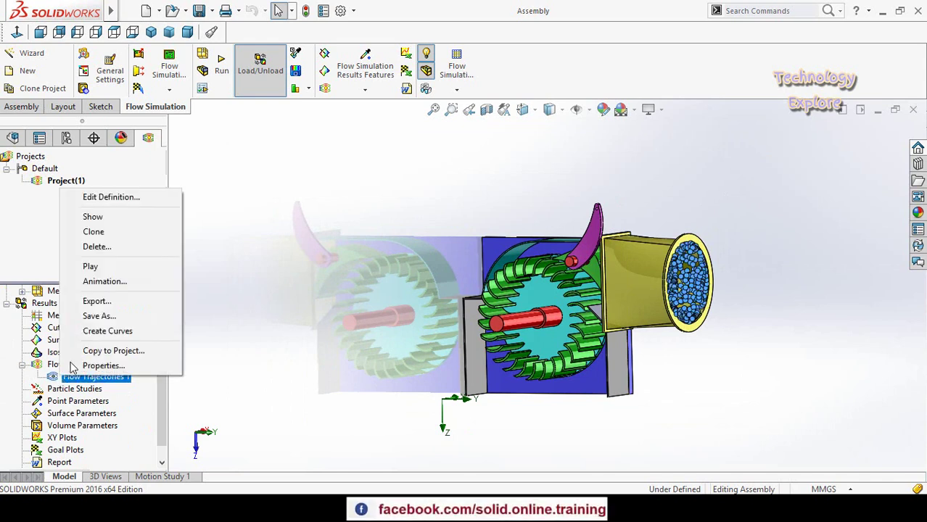
left_click(116, 217)
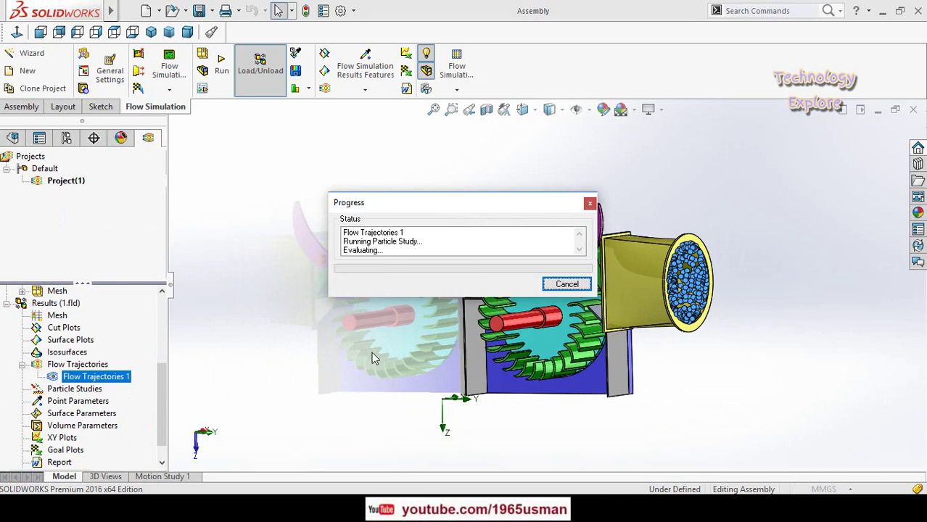
mouse_move(363, 347)
middle_mouse_down()
mouse_move(404, 341)
mouse_move(362, 364)
mouse_move(379, 361)
middle_mouse_up()
left_click(371, 367)
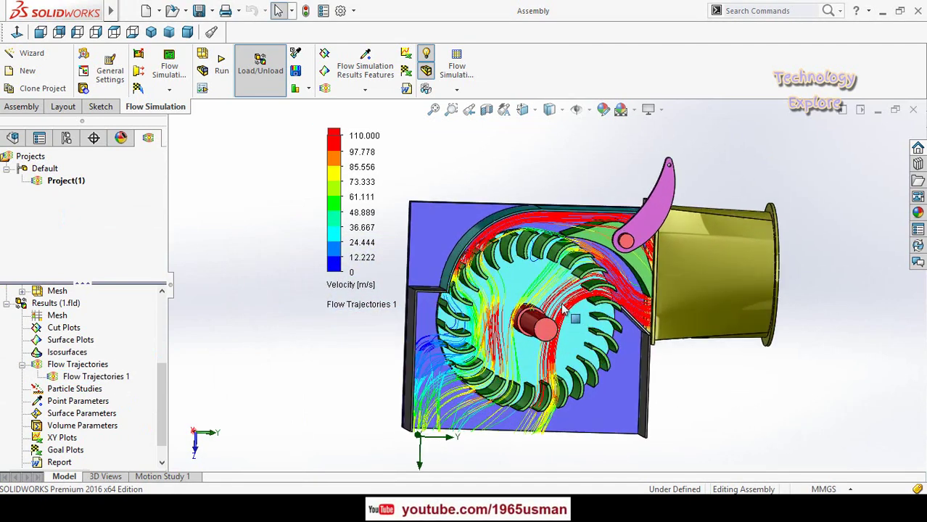
Step: Examine the new velocity trajectories around the guide vane and through the runner blades in a view straight onto the runner face
key("space")
left_click(529, 238)
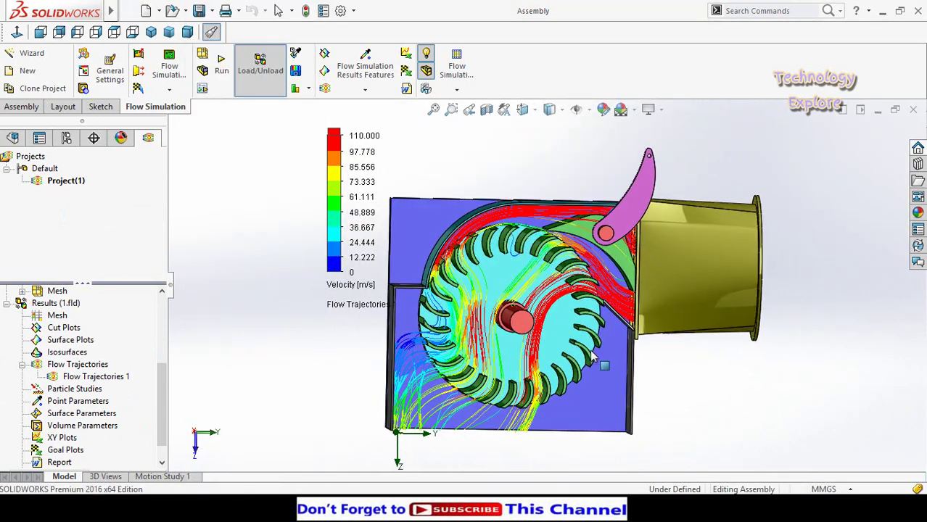
scroll(526, 293, "up", 1)
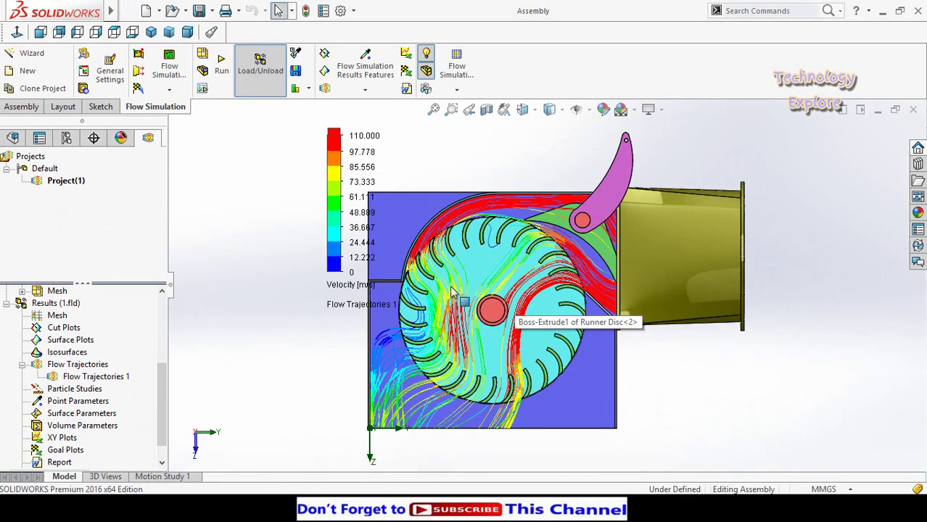
scroll(457, 263, "down", 1)
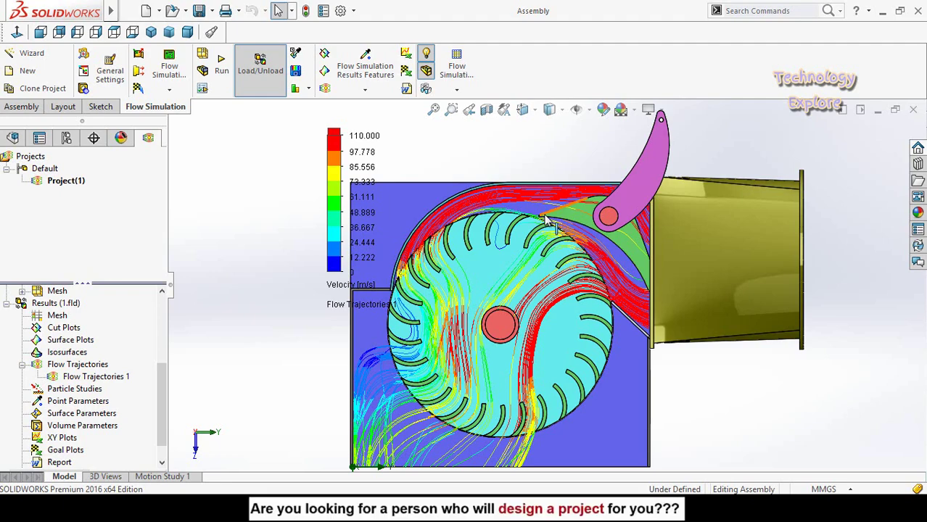
scroll(543, 282, "up", 1)
scroll(419, 359, "down", 2)
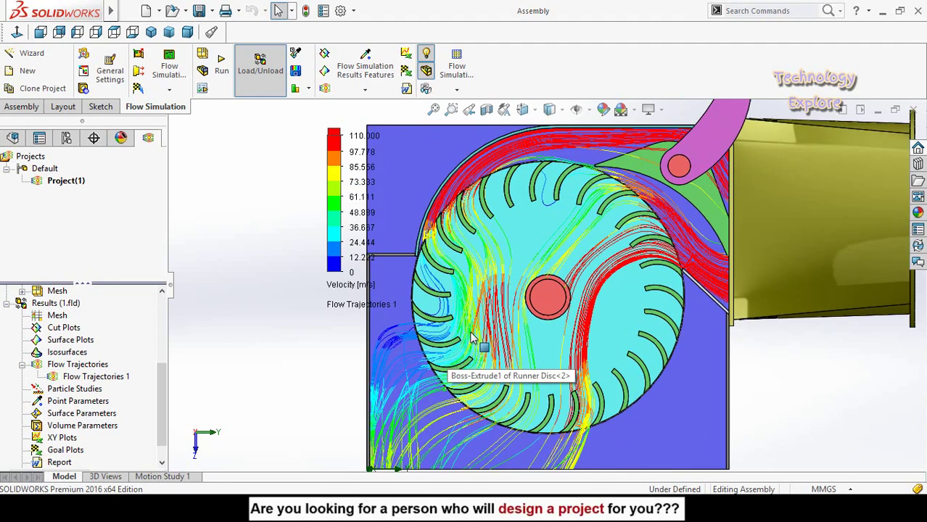
scroll(471, 333, "up", 3)
scroll(490, 269, "down", 3)
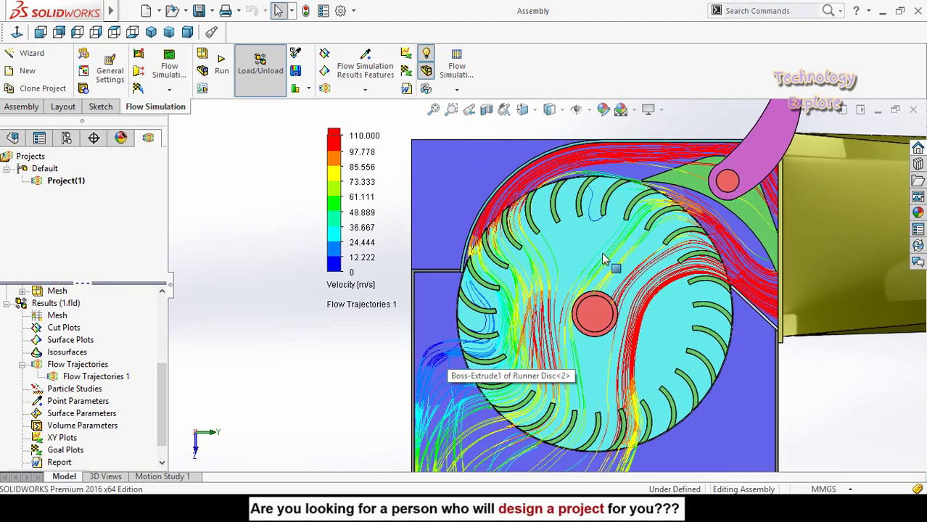
Step: Choose Velocity as the trajectory color parameter and select the color legend to highlight the Flow Trajectories 1 plot
left_click(348, 287)
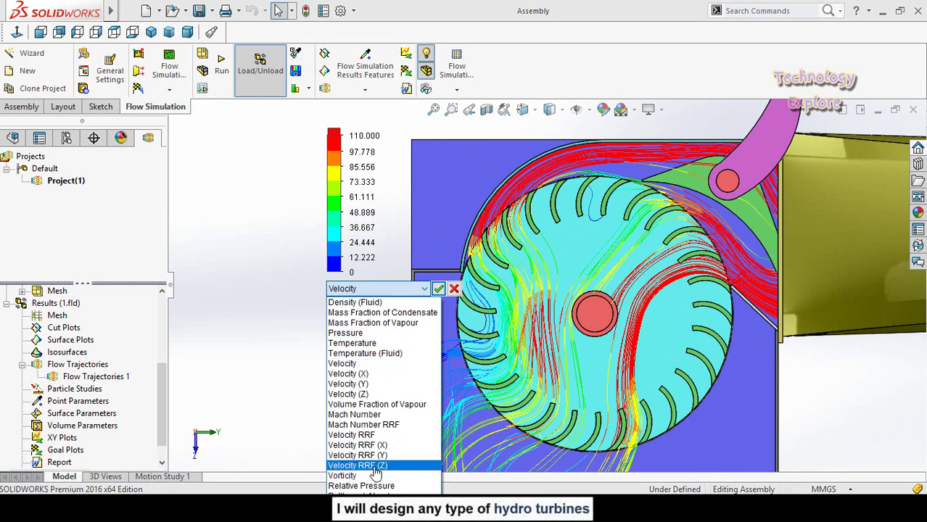
left_click(342, 363)
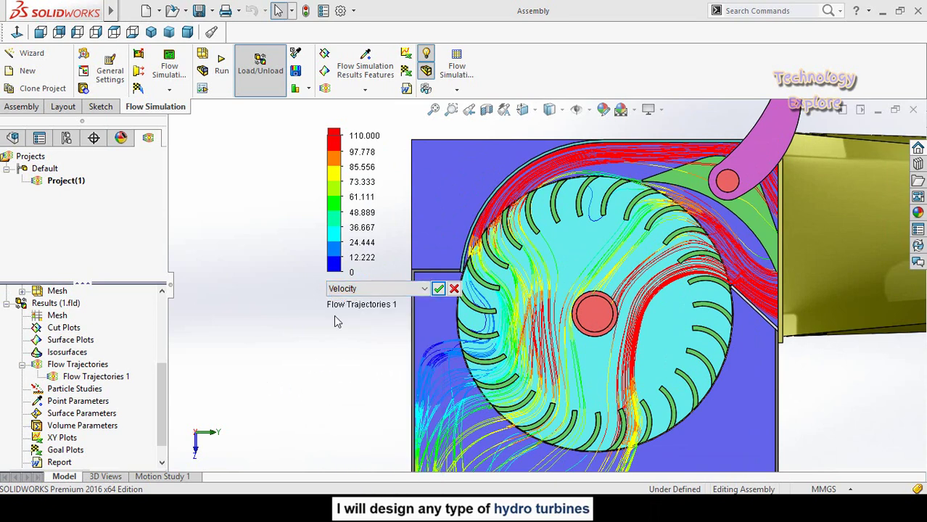
left_click(339, 226)
Step: Inspect the highlighted trajectories from the inlet pipe past the guide vane and through the runner from several angles
scroll(780, 270, "up", 4)
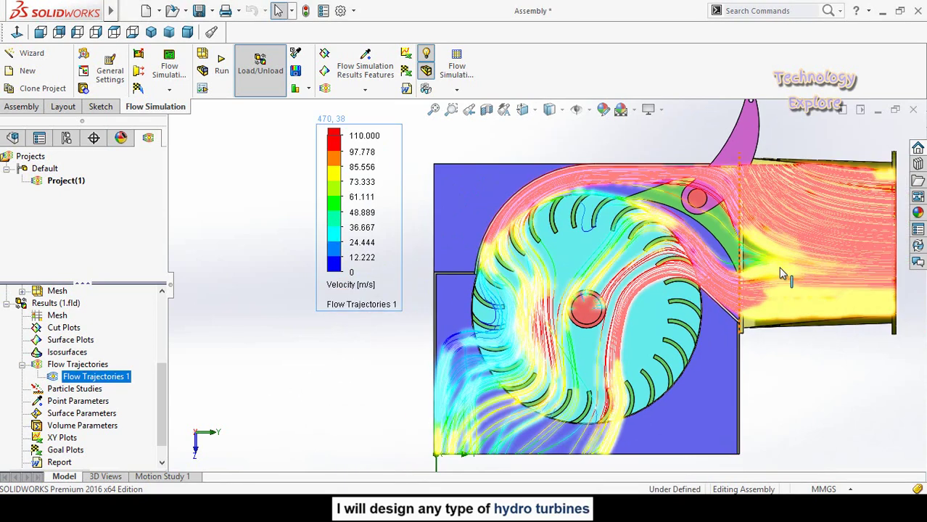
scroll(618, 301, "down", 2)
middle_click_drag(594, 263, 590, 289)
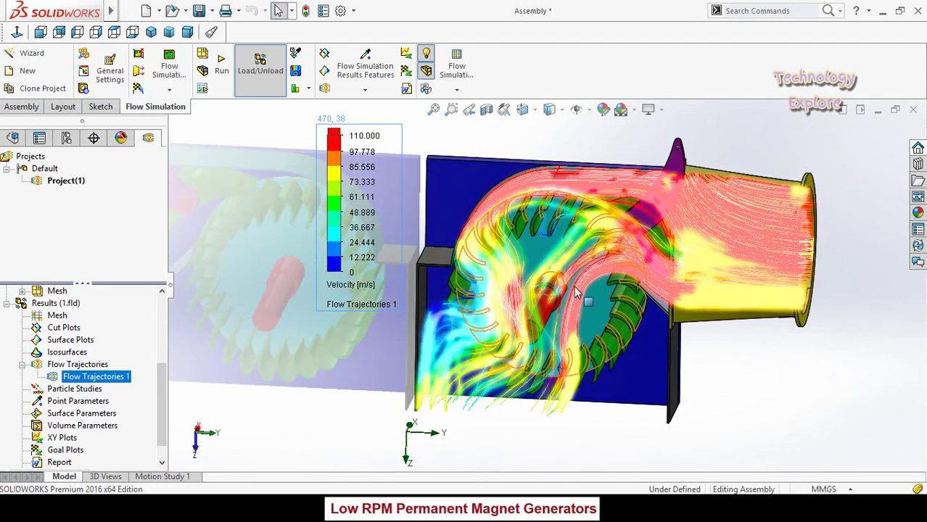
scroll(550, 283, "down", 2)
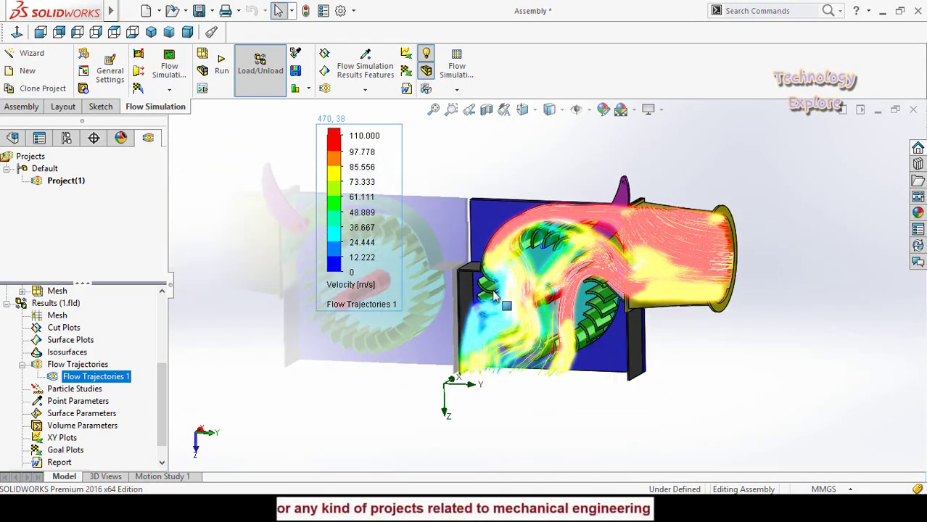
scroll(494, 294, "up", 3)
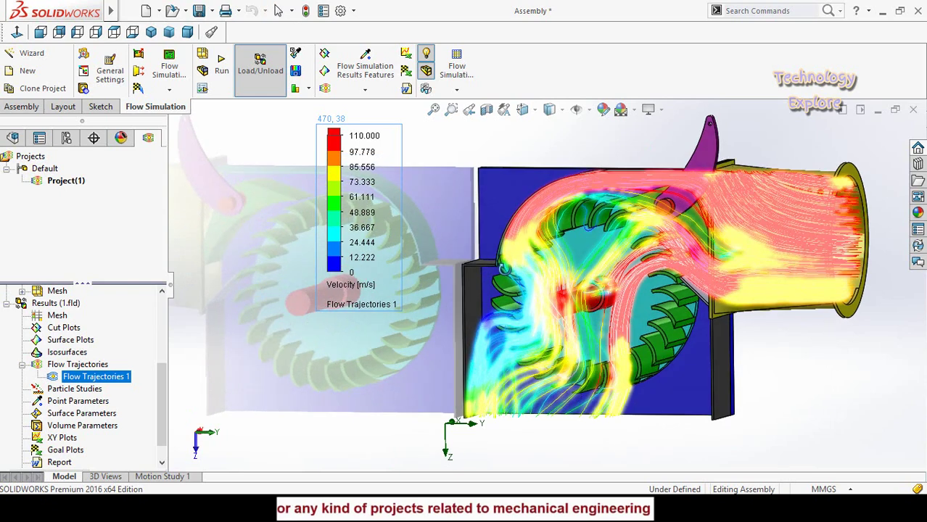
middle_click_drag(533, 285, 521, 285)
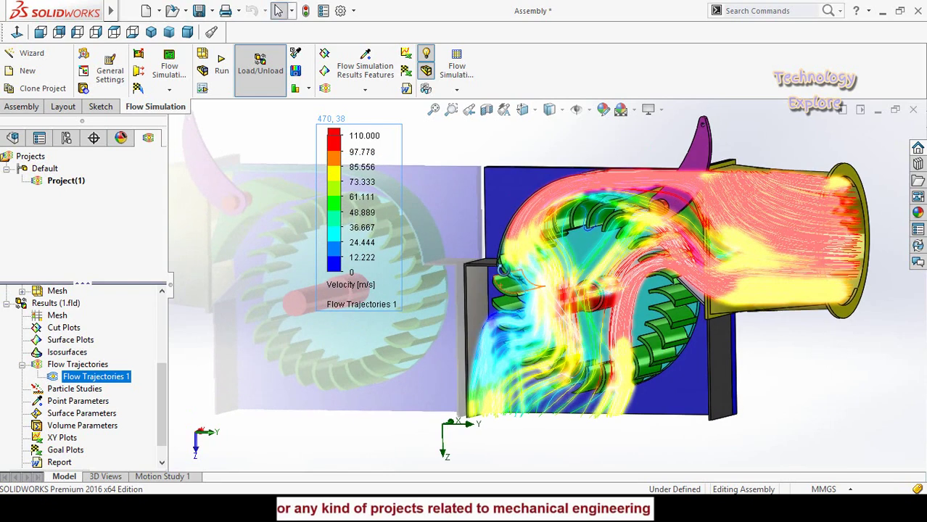